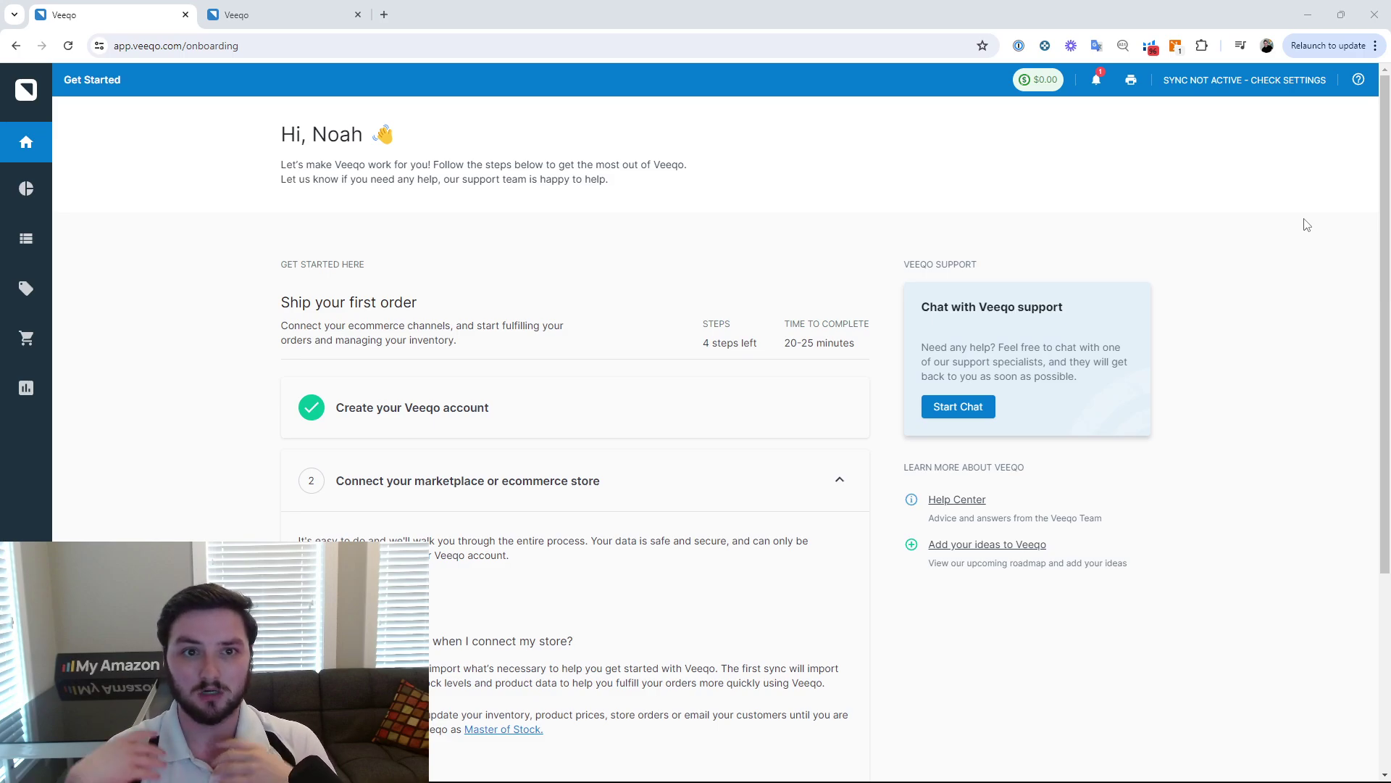
{"action": "left_click", "coordinate": [237, 16]}
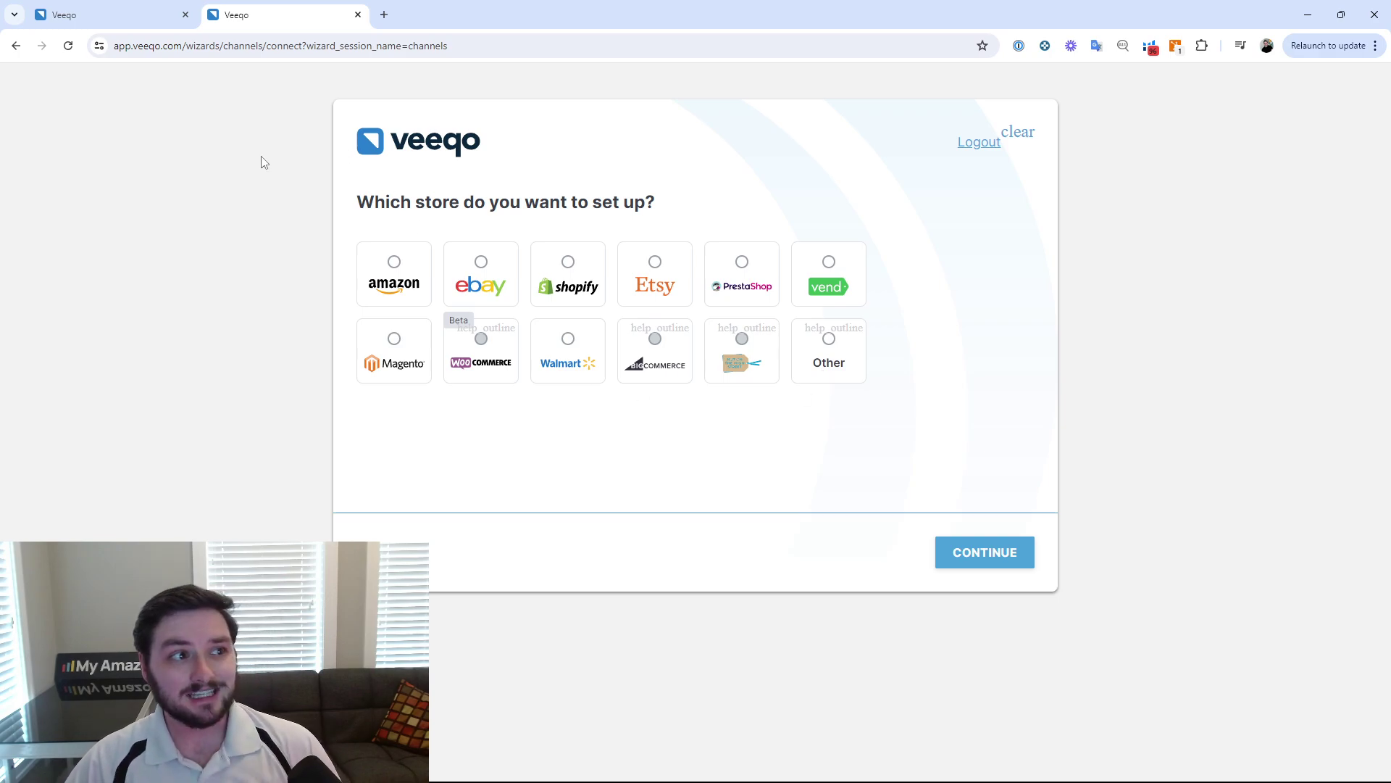
{"action": "left_click", "coordinate": [156, 9]}
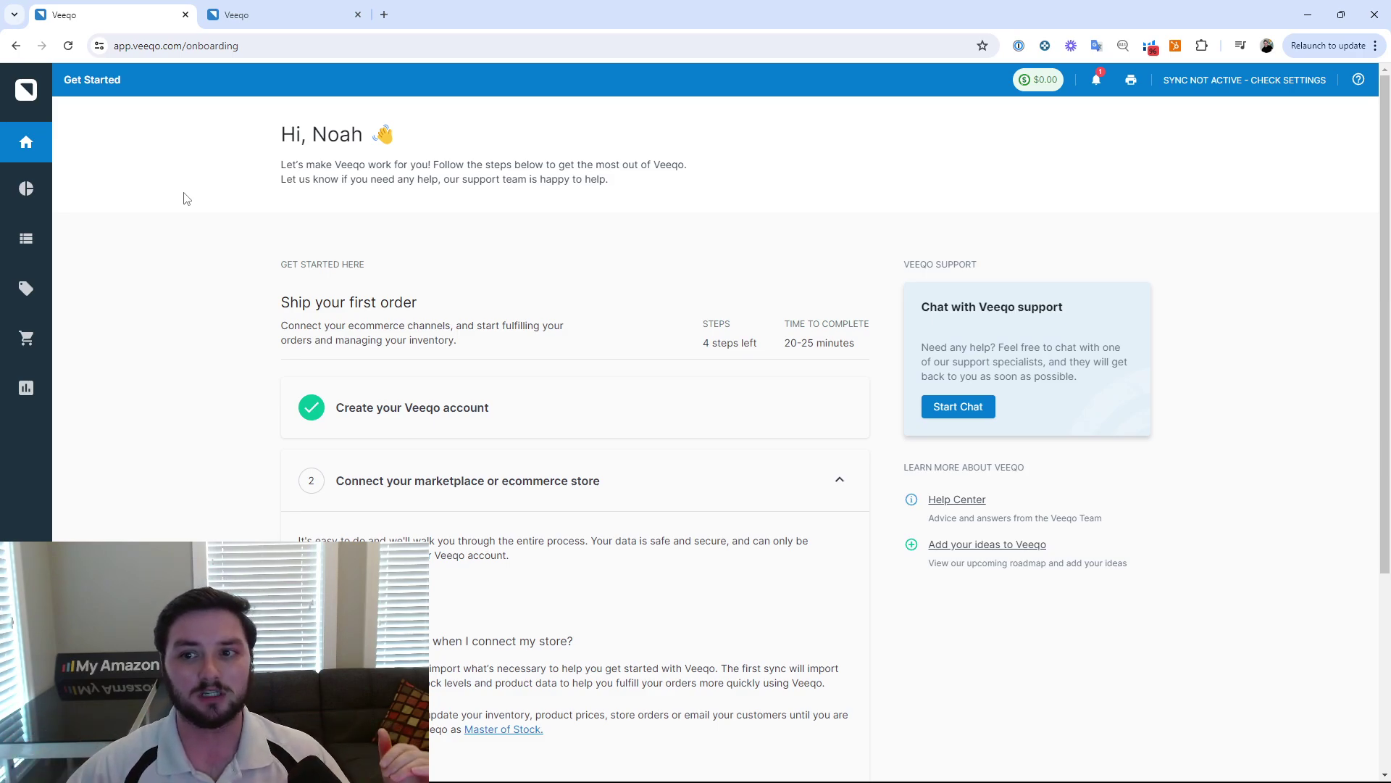
- Zoom the page to 125% and open the Overview Dashboard showing today's sales and orders
{"action": "key", "text": "ctrl+plus"}
{"action": "key", "text": "ctrl+plus"}
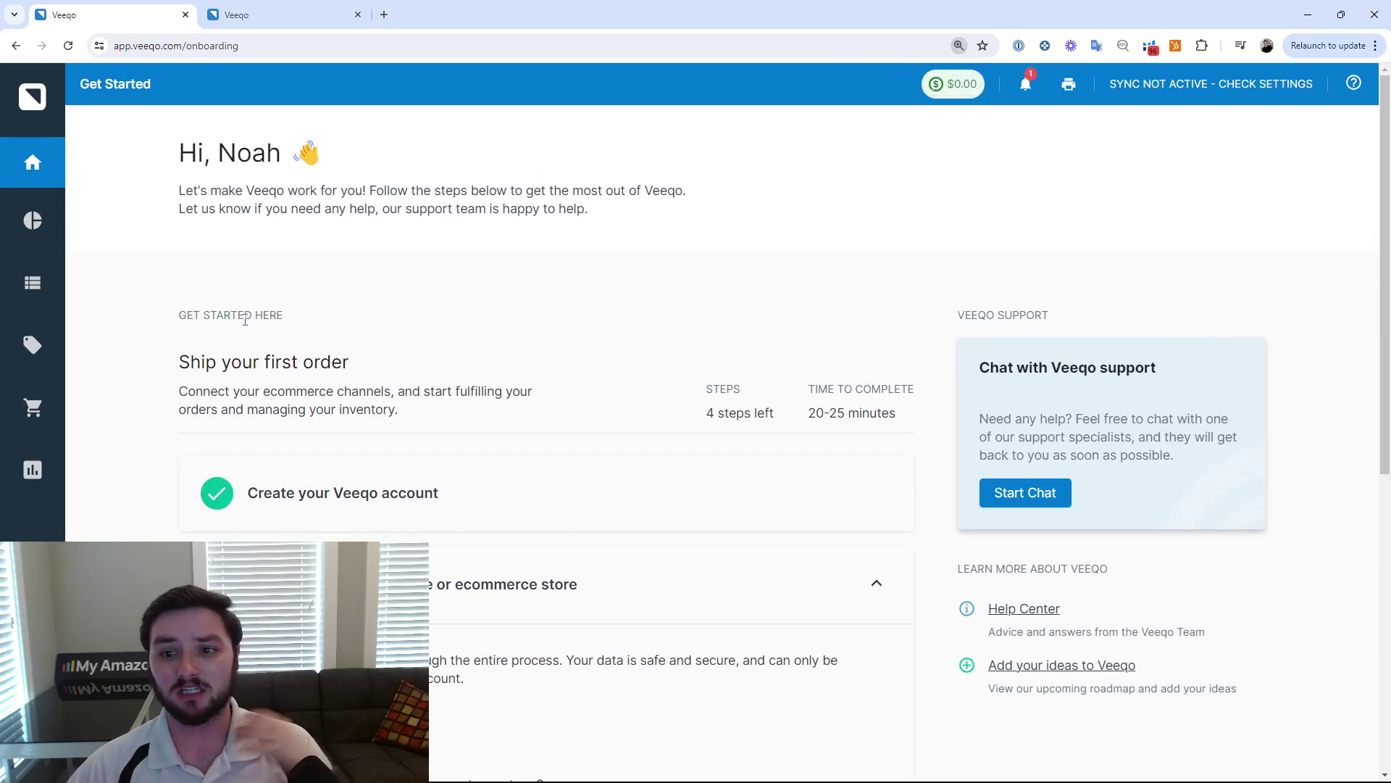
{"action": "scroll", "coordinate": [215, 309], "scroll_direction": "down", "scroll_amount": 3}
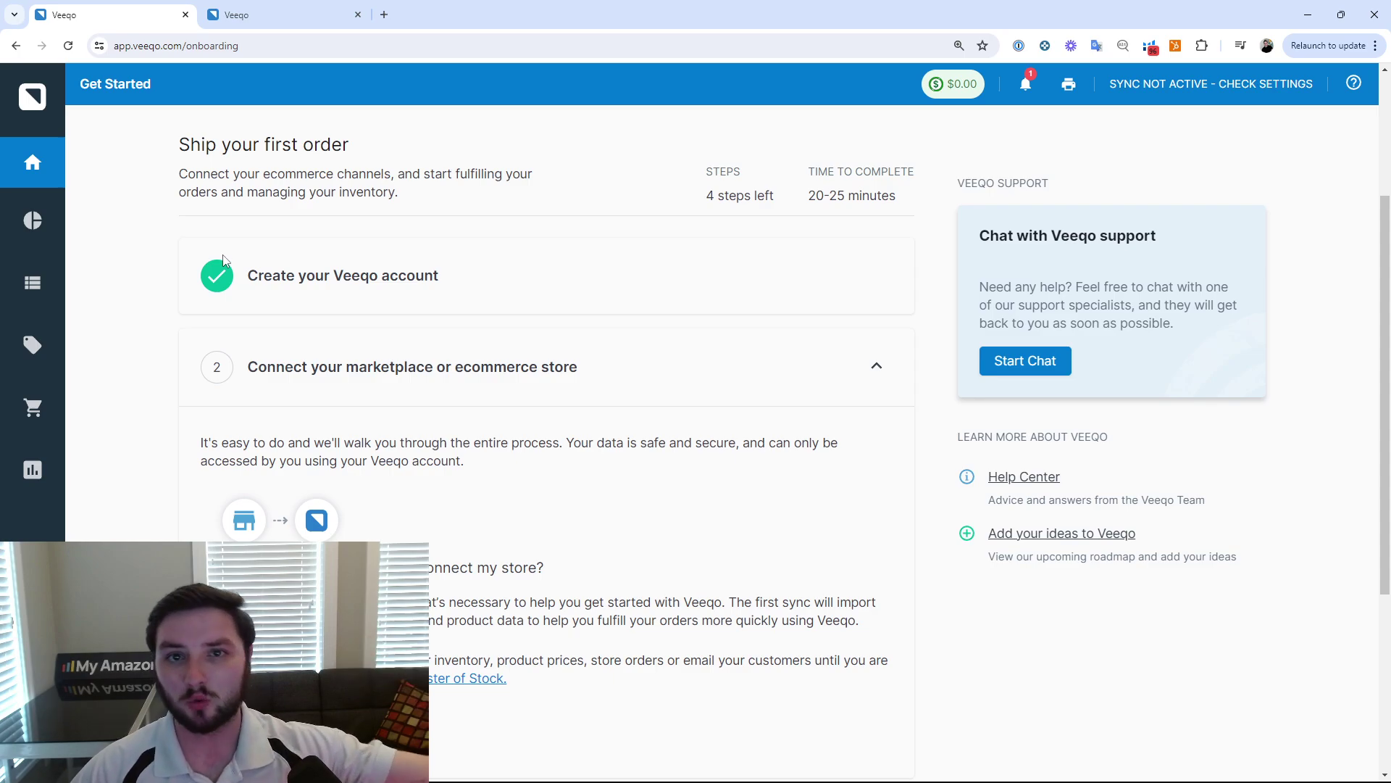
{"action": "mouse_move", "coordinate": [49, 220]}
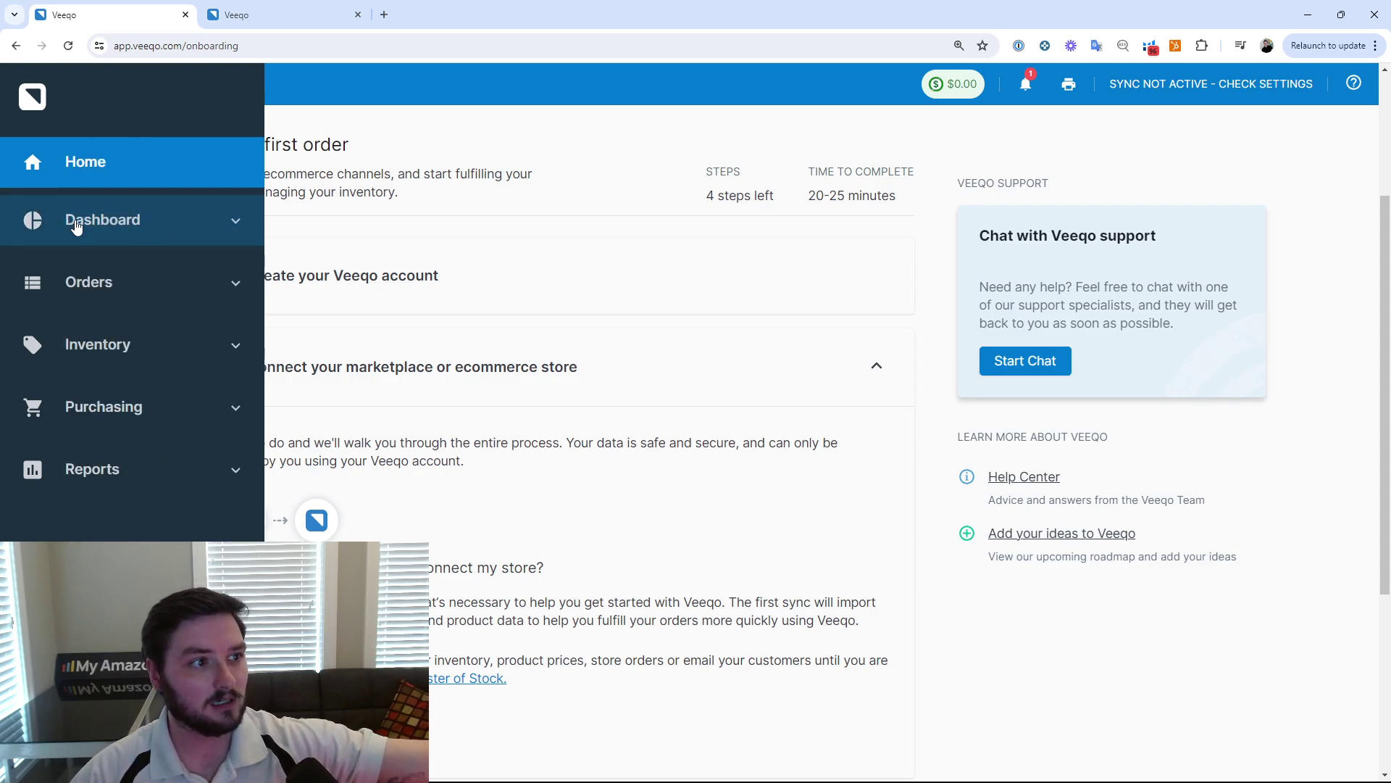
{"action": "left_click", "coordinate": [110, 221]}
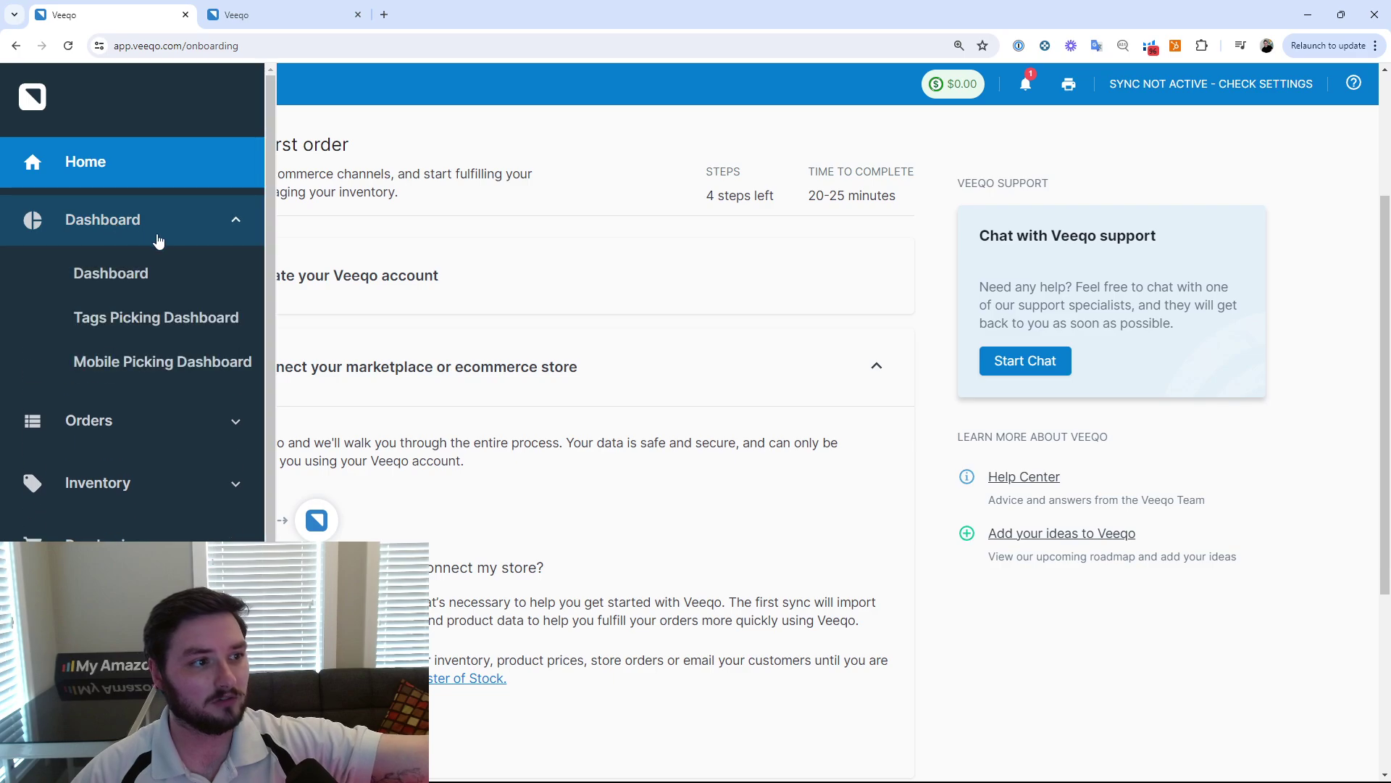
{"action": "left_click", "coordinate": [131, 273]}
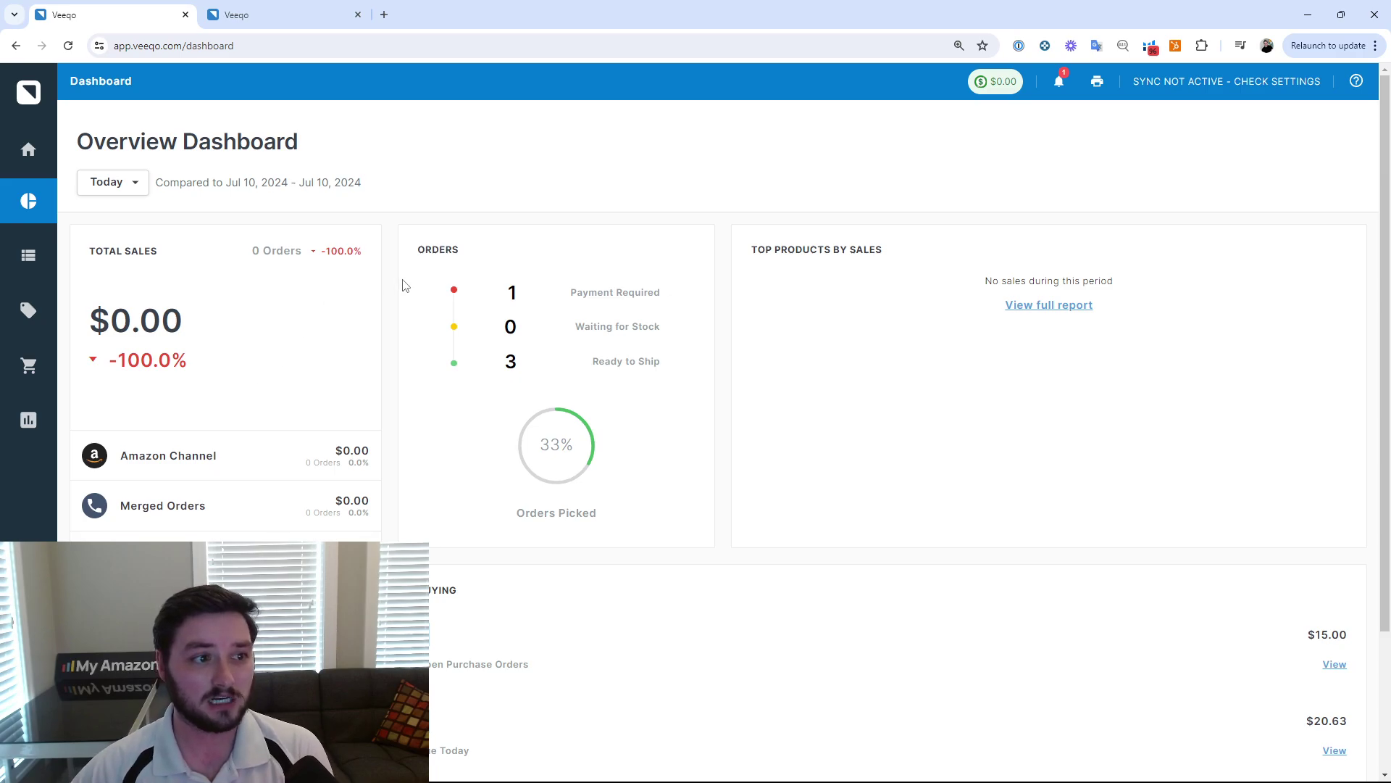
{"action": "scroll", "coordinate": [403, 284], "scroll_direction": "down", "scroll_amount": 1}
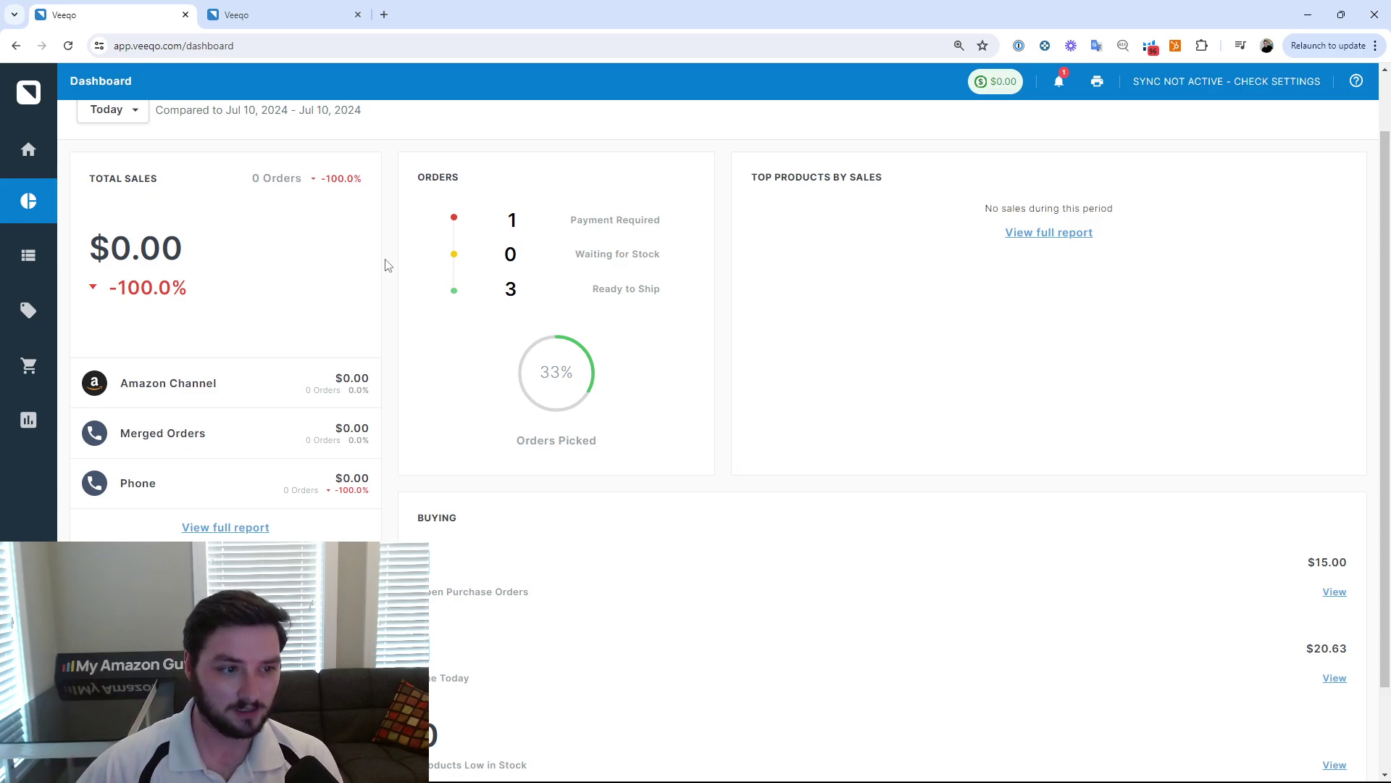
{"action": "scroll", "coordinate": [386, 265], "scroll_direction": "down", "scroll_amount": 2}
{"action": "scroll", "coordinate": [386, 264], "scroll_direction": "up", "scroll_amount": 2}
{"action": "scroll", "coordinate": [386, 265], "scroll_direction": "down", "scroll_amount": 2}
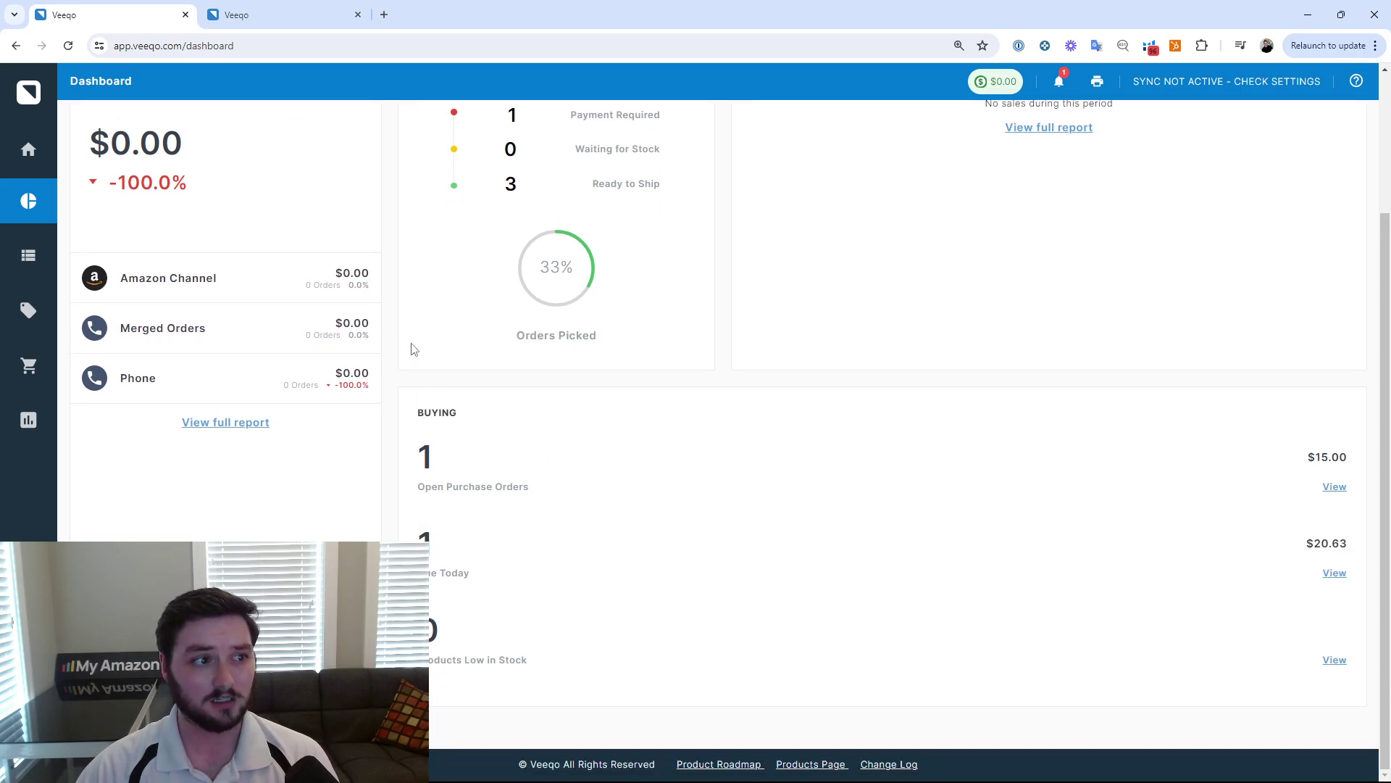
{"action": "scroll", "coordinate": [397, 342], "scroll_direction": "up", "scroll_amount": 1}
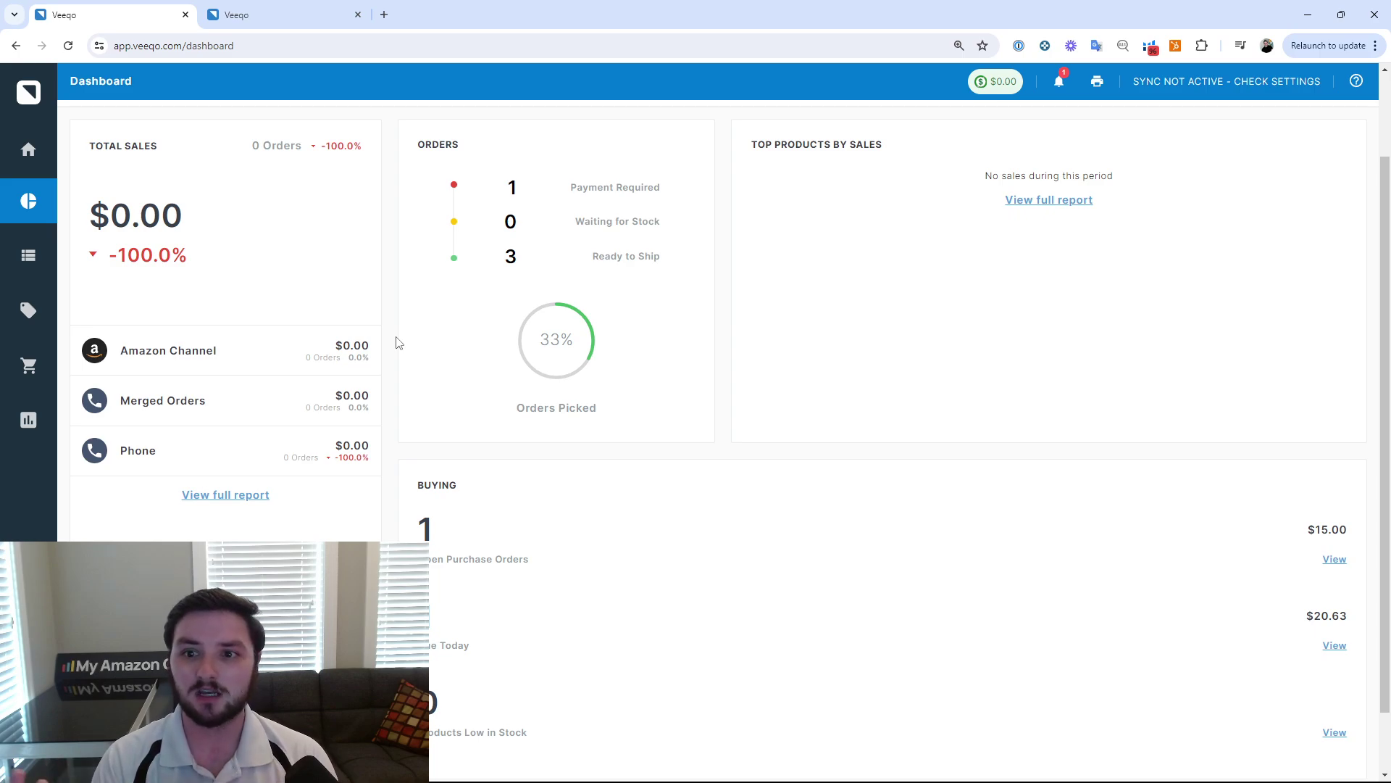
{"action": "scroll", "coordinate": [399, 343], "scroll_direction": "down", "scroll_amount": 1}
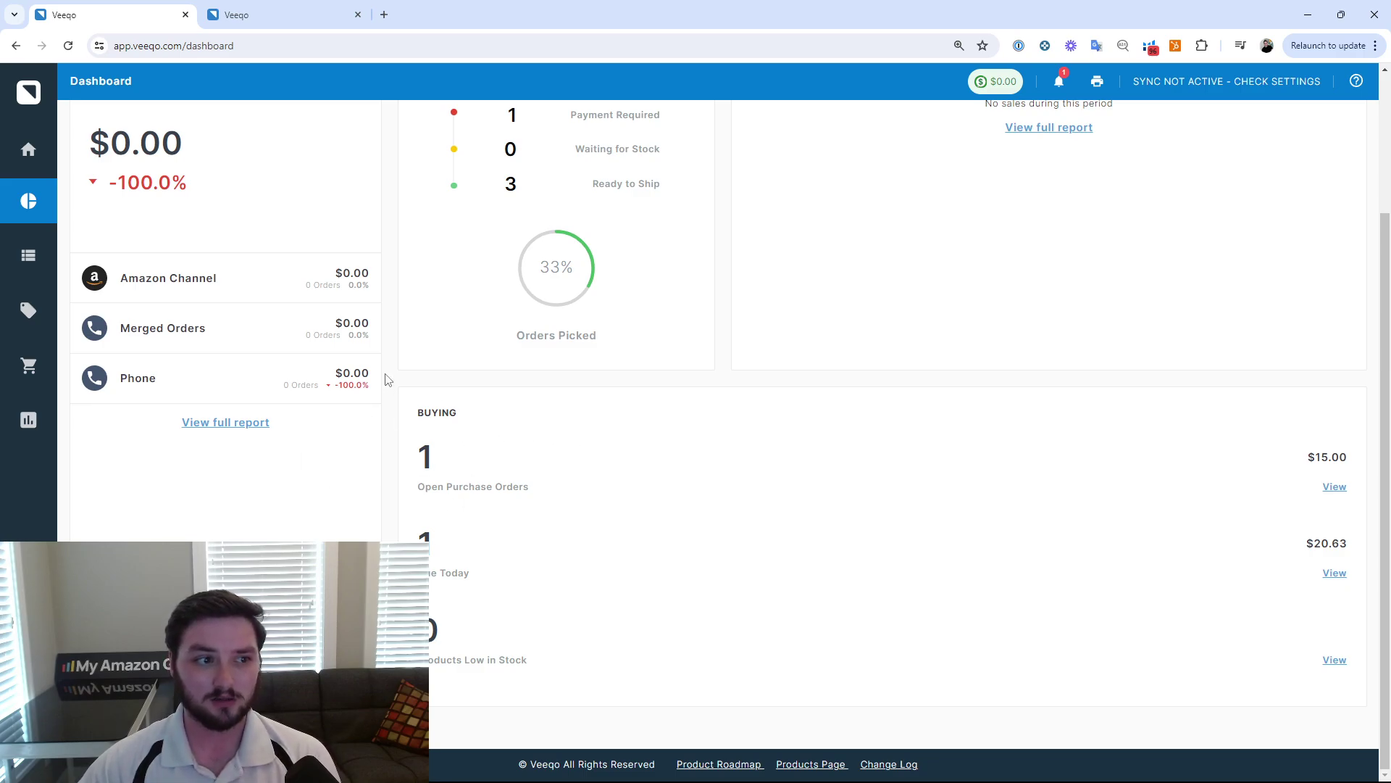
- Go to Purchasing > Purchase Orders to see DEMO-PO1 (£15.00) and DEMO-PO2 (£20.63)
{"action": "mouse_move", "coordinate": [29, 255]}
{"action": "left_click", "coordinate": [183, 205]}
{"action": "left_click", "coordinate": [149, 491]}
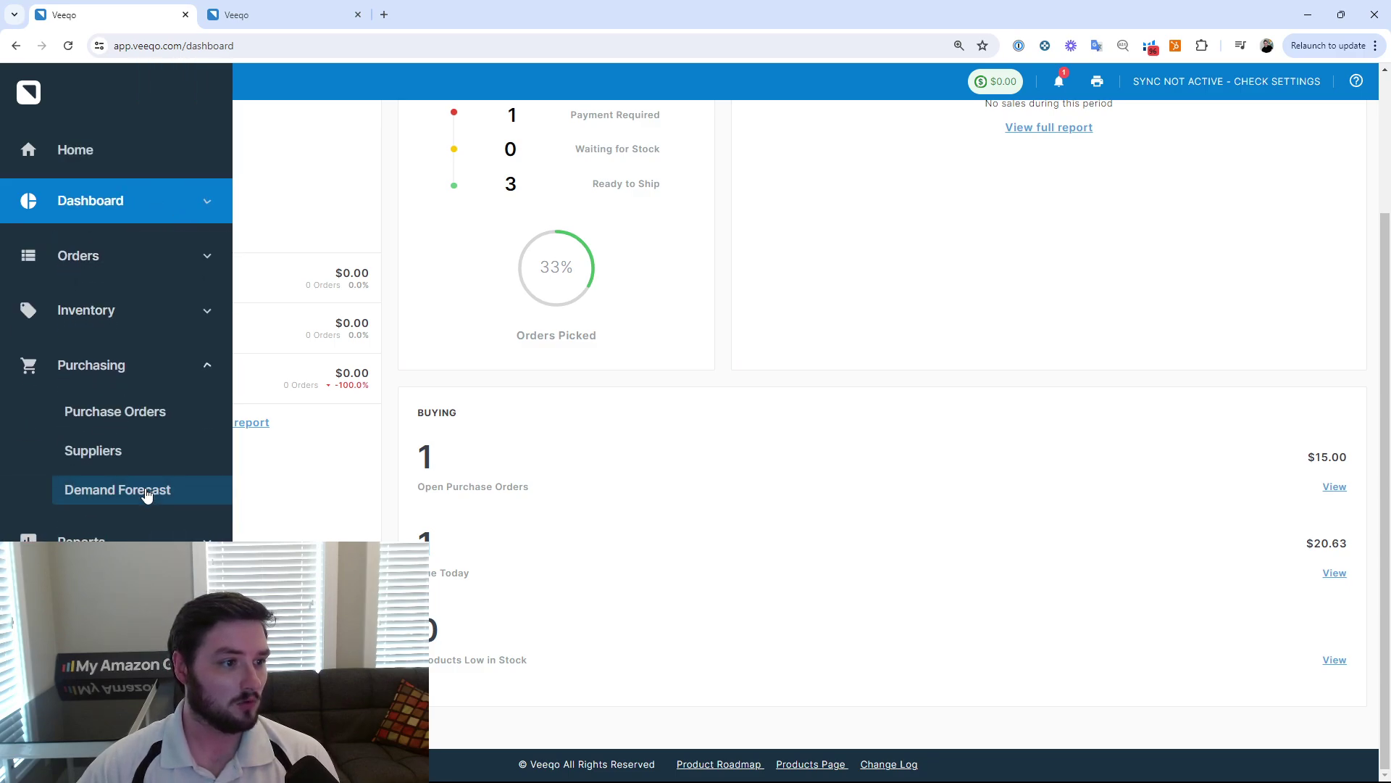
{"action": "left_click", "coordinate": [110, 419]}
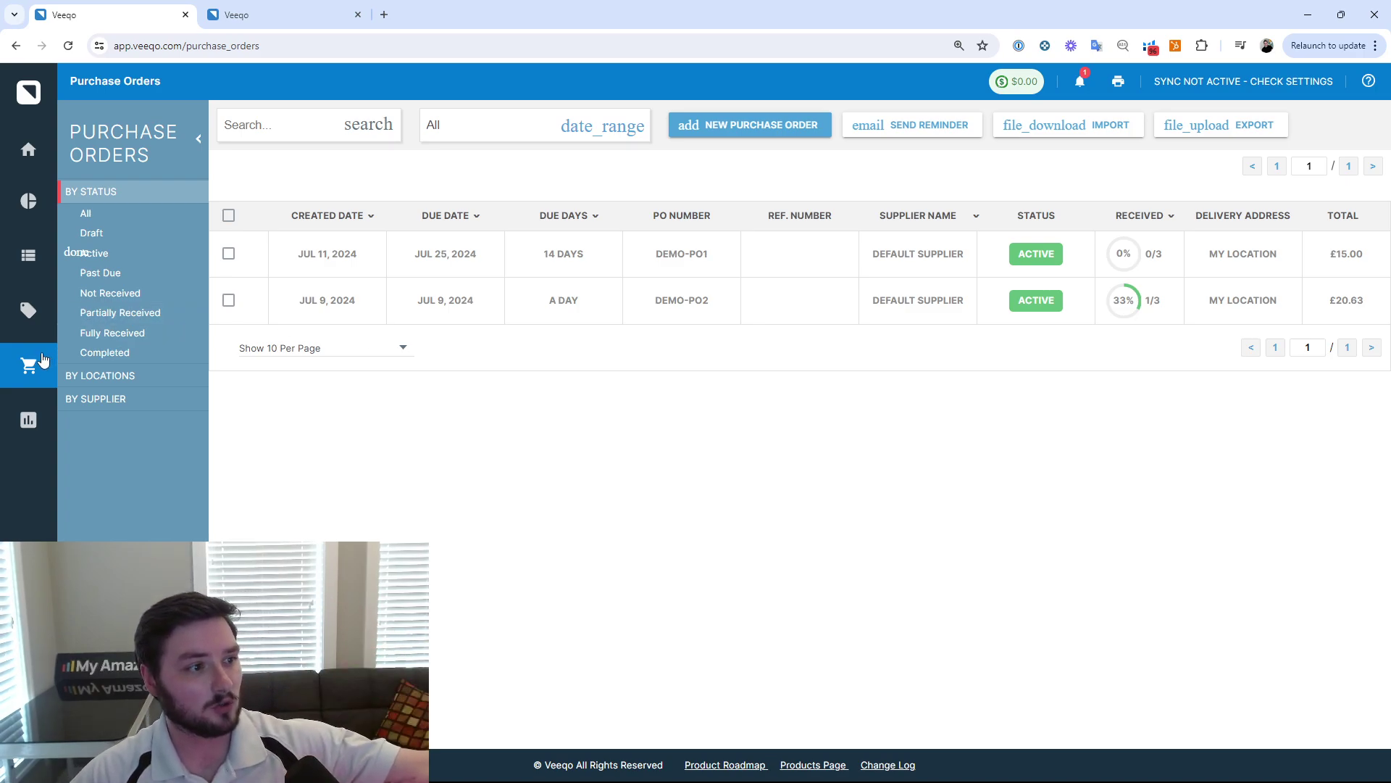
- Open Suppliers, start a new supplier and check its Currency list, keeping US Dollar
{"action": "mouse_move", "coordinate": [39, 360]}
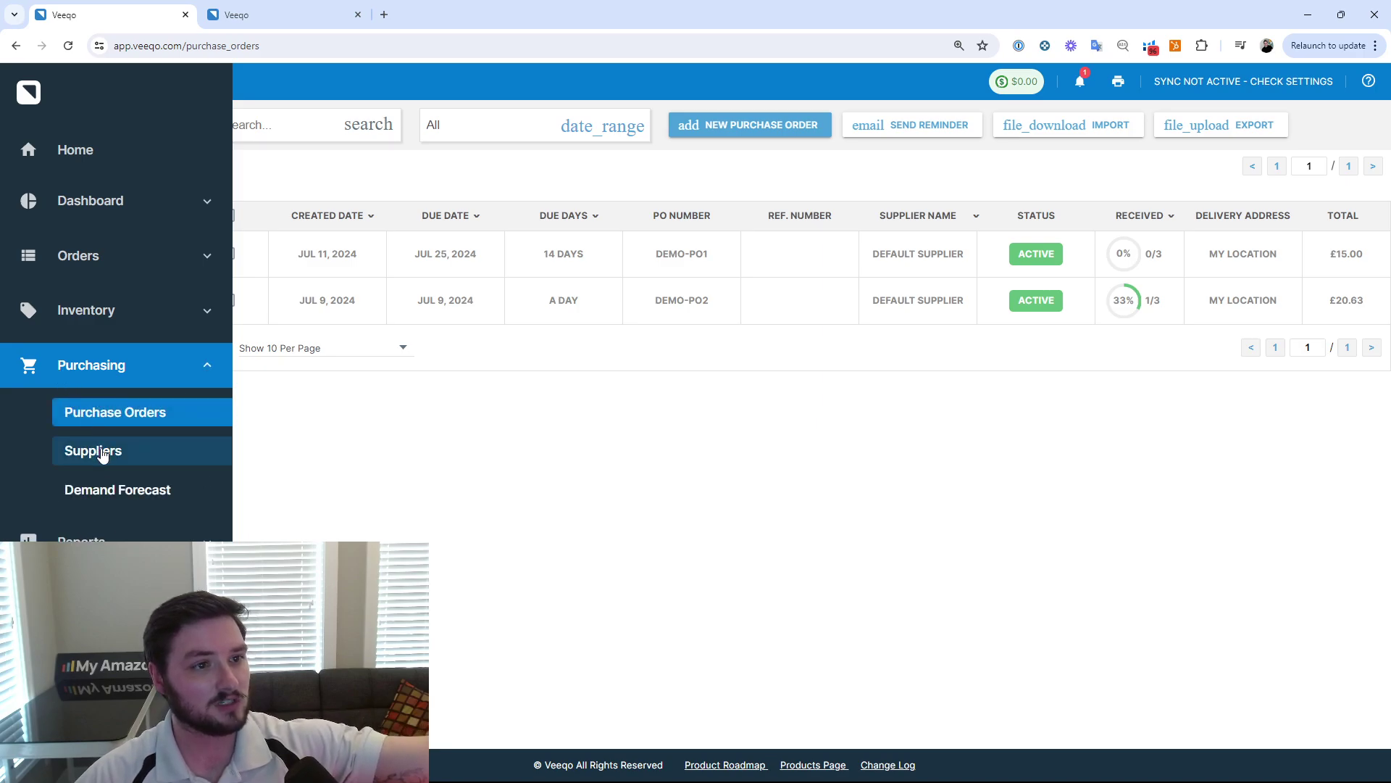
{"action": "left_click", "coordinate": [101, 449]}
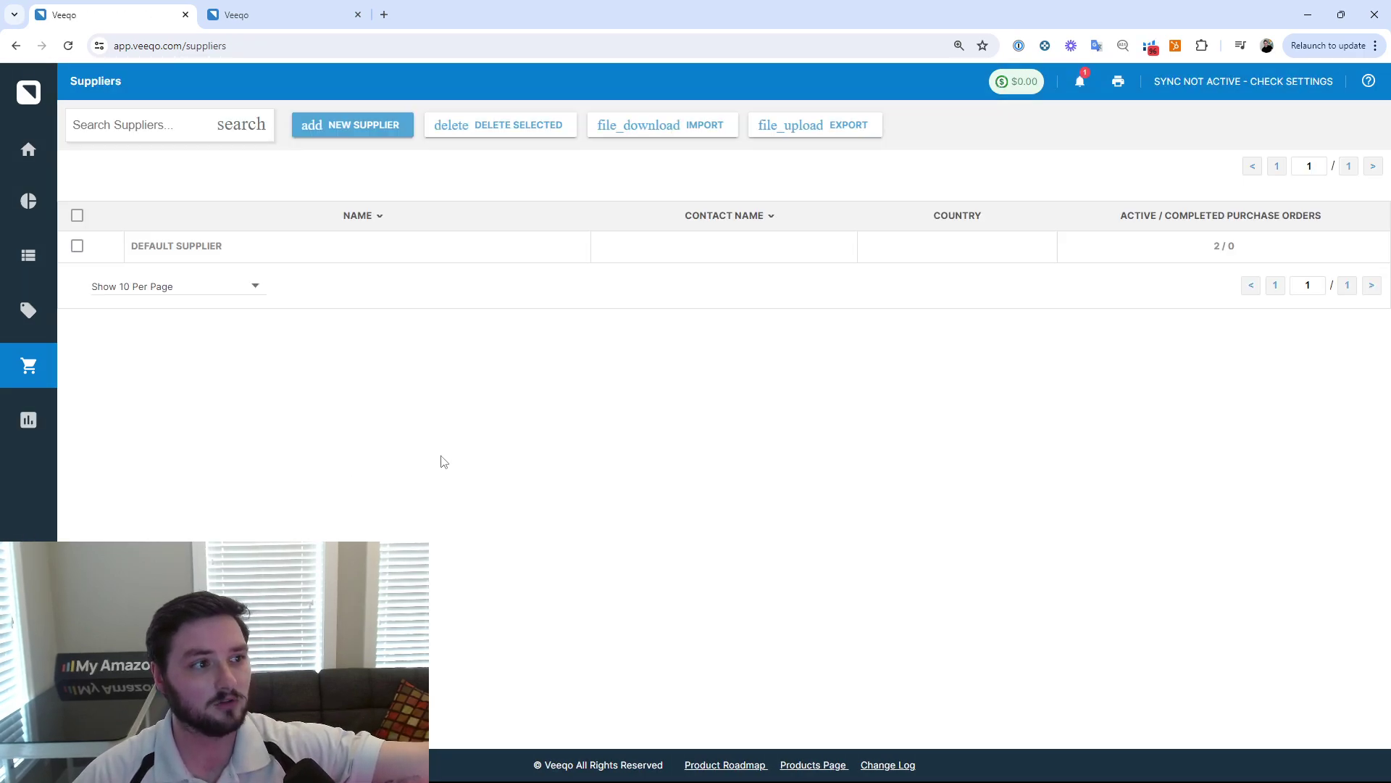
{"action": "left_click", "coordinate": [317, 134]}
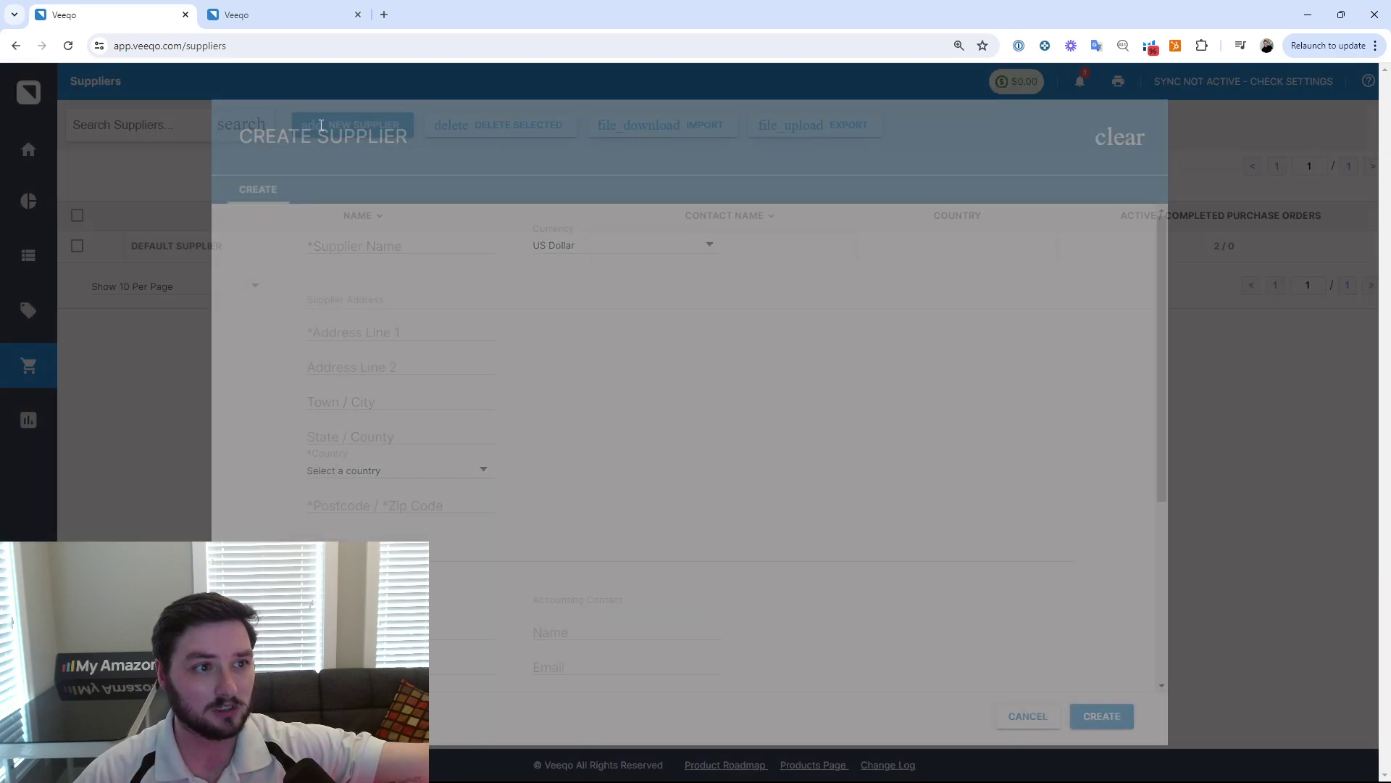
{"action": "scroll", "coordinate": [448, 327], "scroll_direction": "up", "scroll_amount": 1}
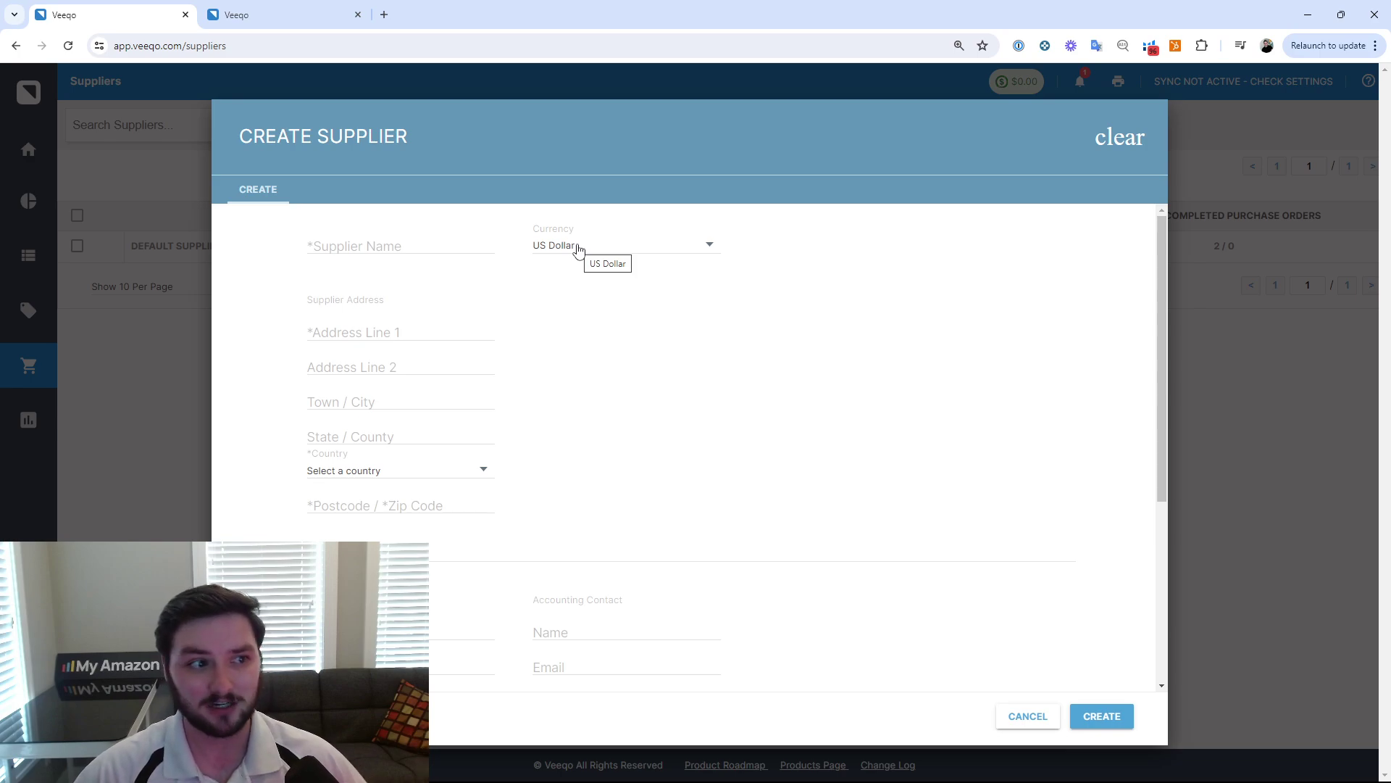
{"action": "left_click", "coordinate": [578, 250]}
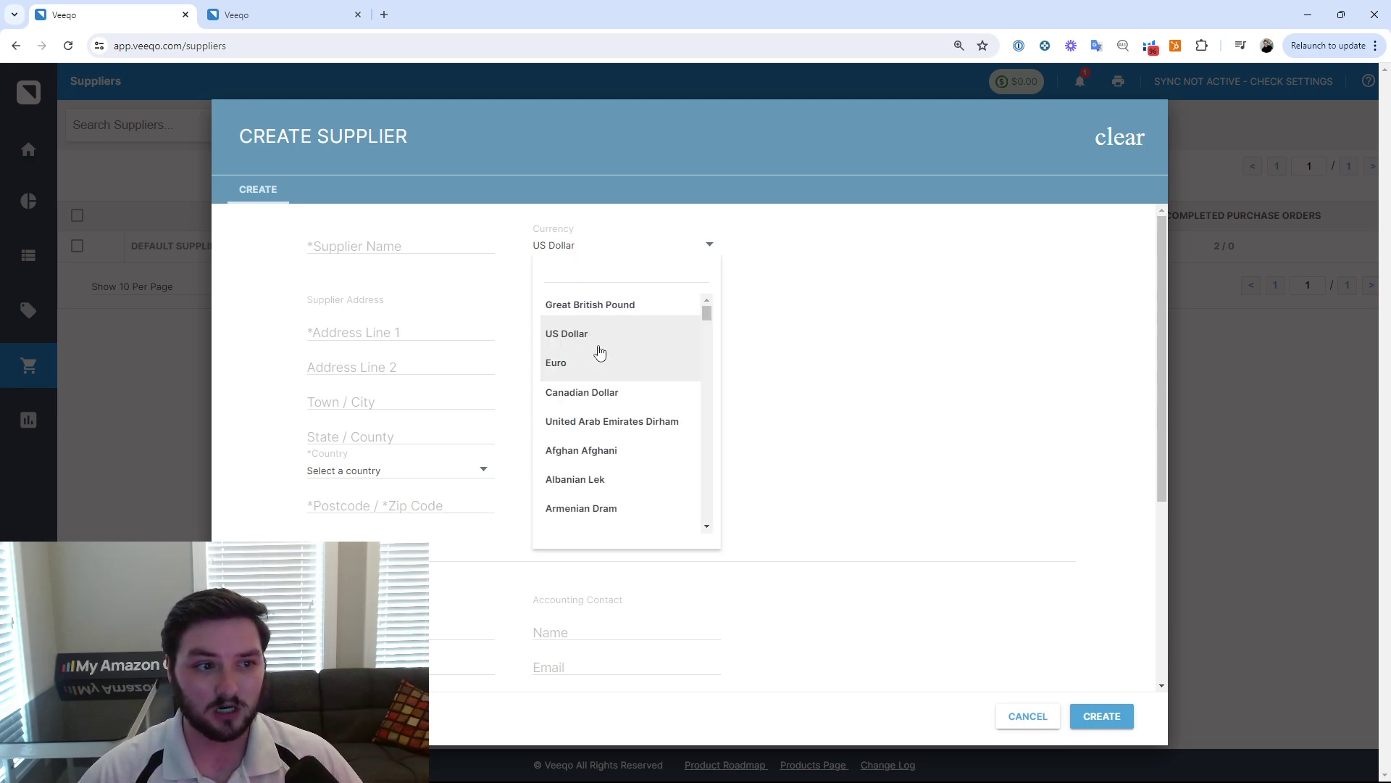
{"action": "left_click", "coordinate": [882, 415]}
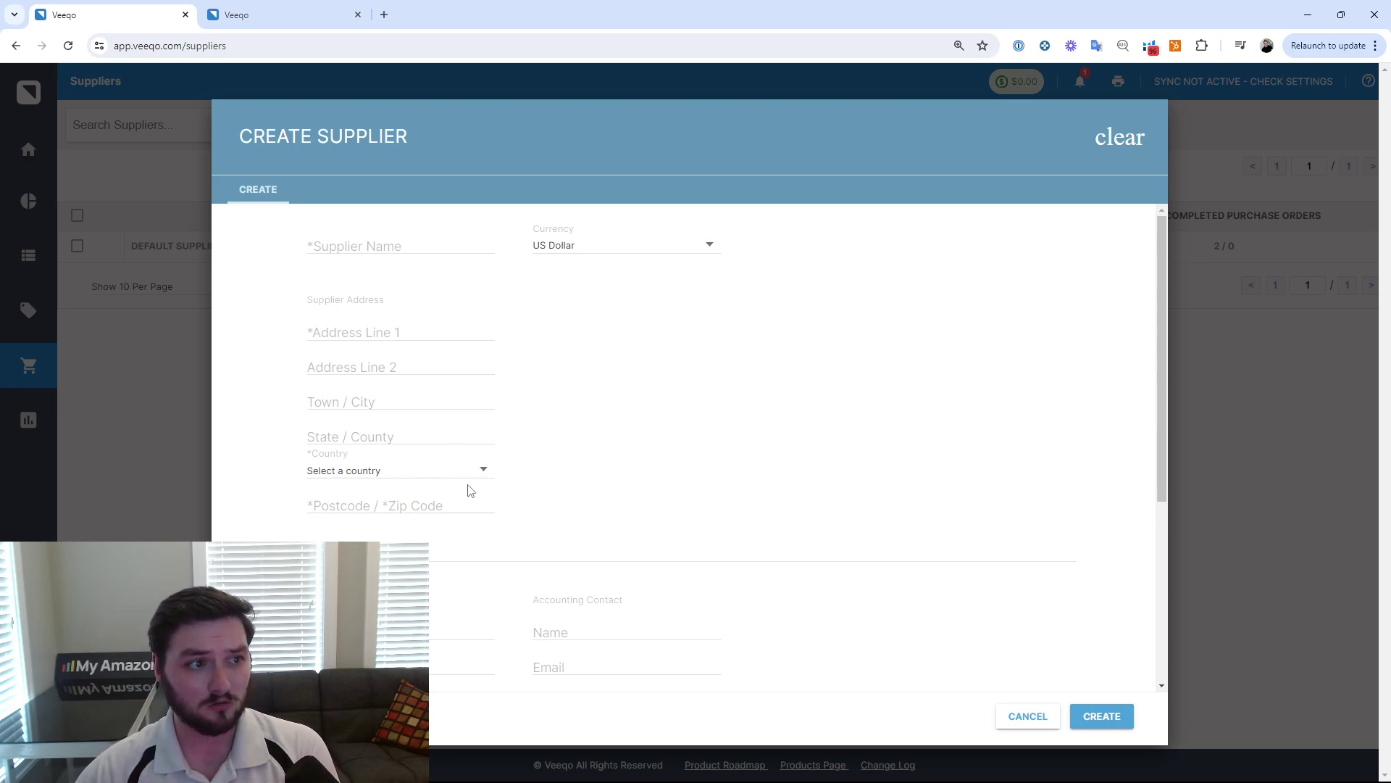
- Review the credit limit field, leave it empty, and cancel the new supplier
{"action": "scroll", "coordinate": [497, 479], "scroll_direction": "down", "scroll_amount": 4}
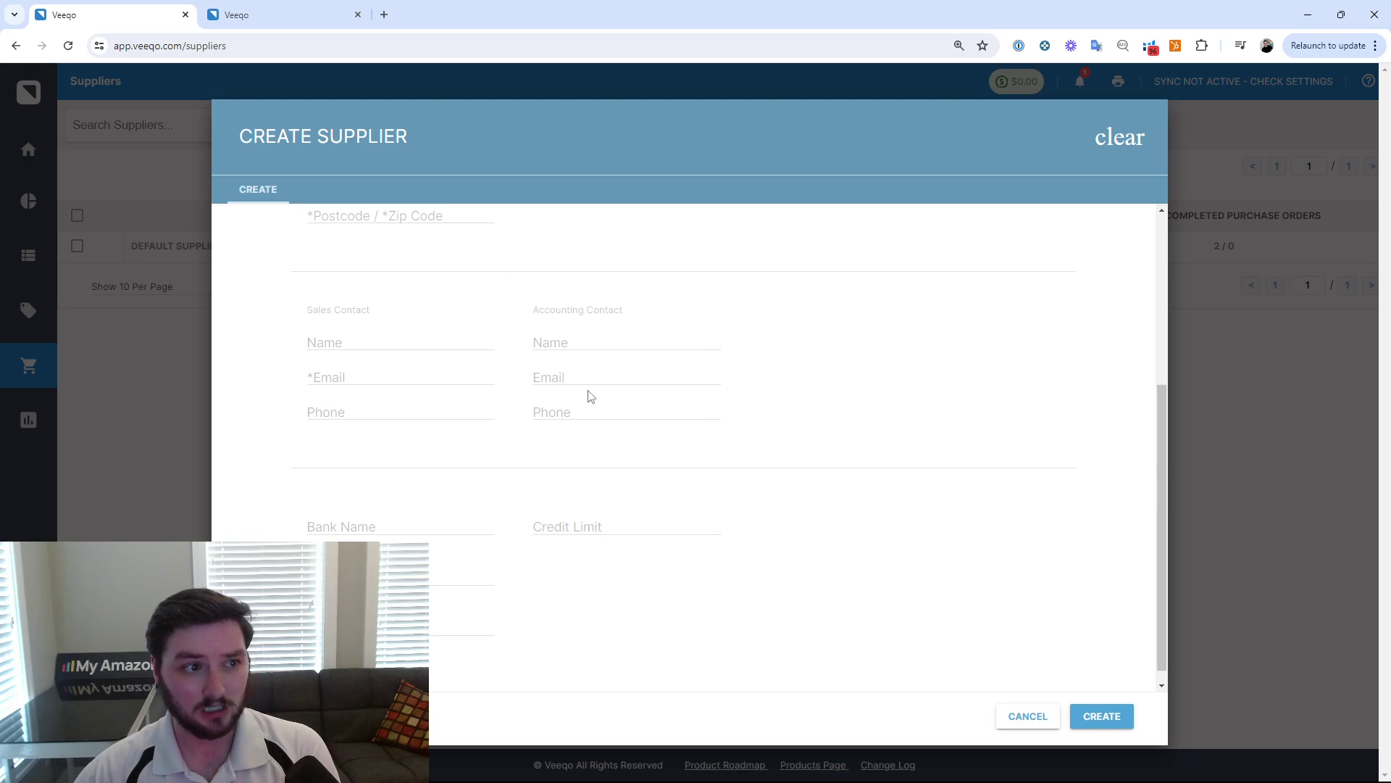
{"action": "scroll", "coordinate": [638, 410], "scroll_direction": "down", "scroll_amount": 1}
{"action": "left_click", "coordinate": [582, 514]}
{"action": "left_click", "coordinate": [879, 484]}
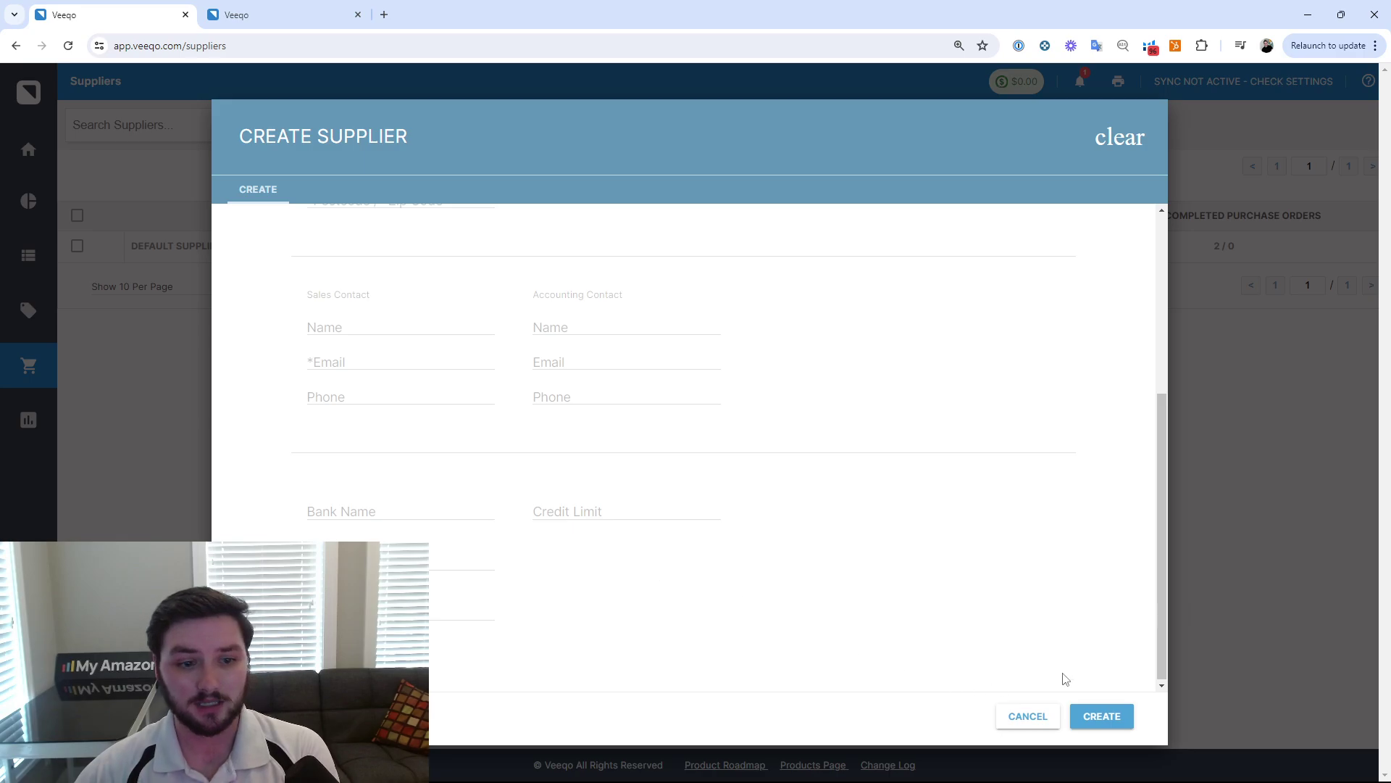
{"action": "left_click", "coordinate": [1036, 718]}
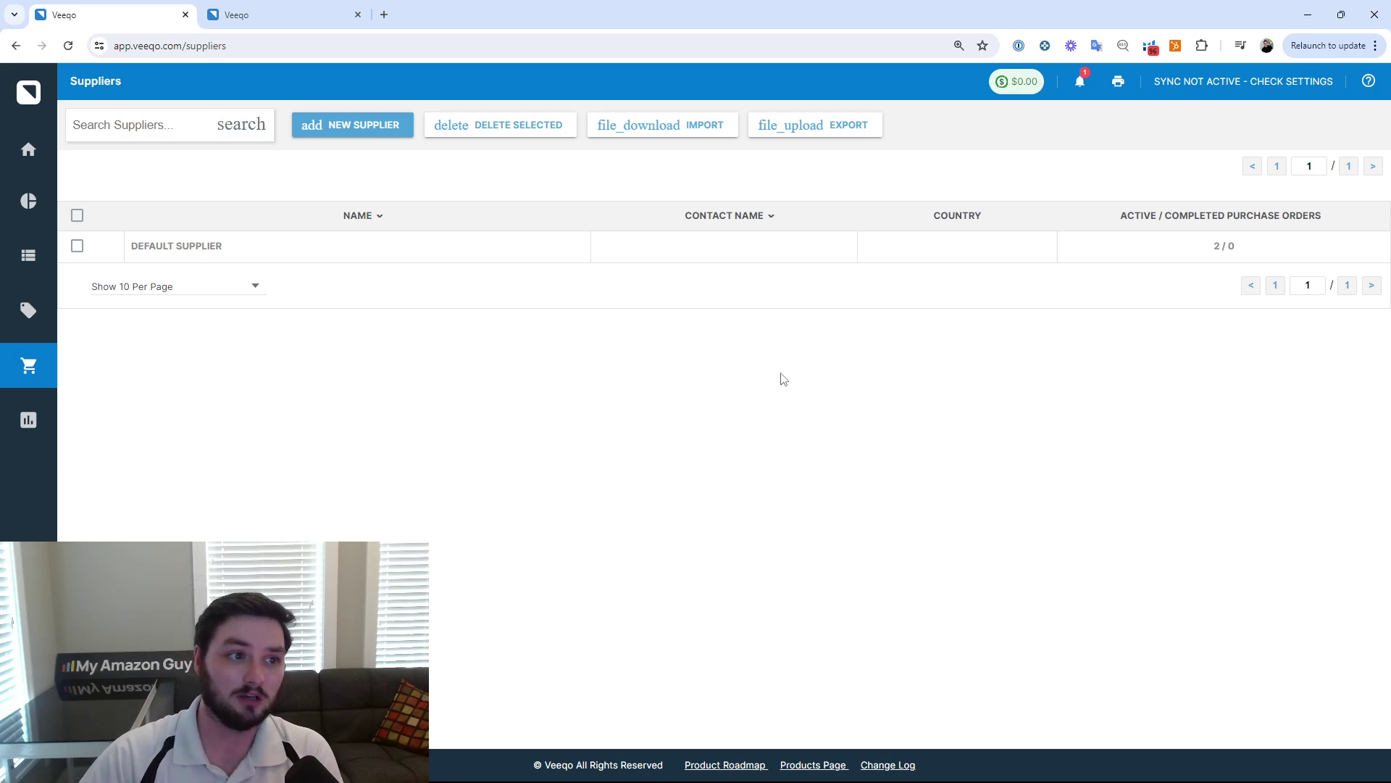
- Open the Default Supplier record, review its Products, then view its Purchase Orders tab
{"action": "left_click", "coordinate": [199, 247]}
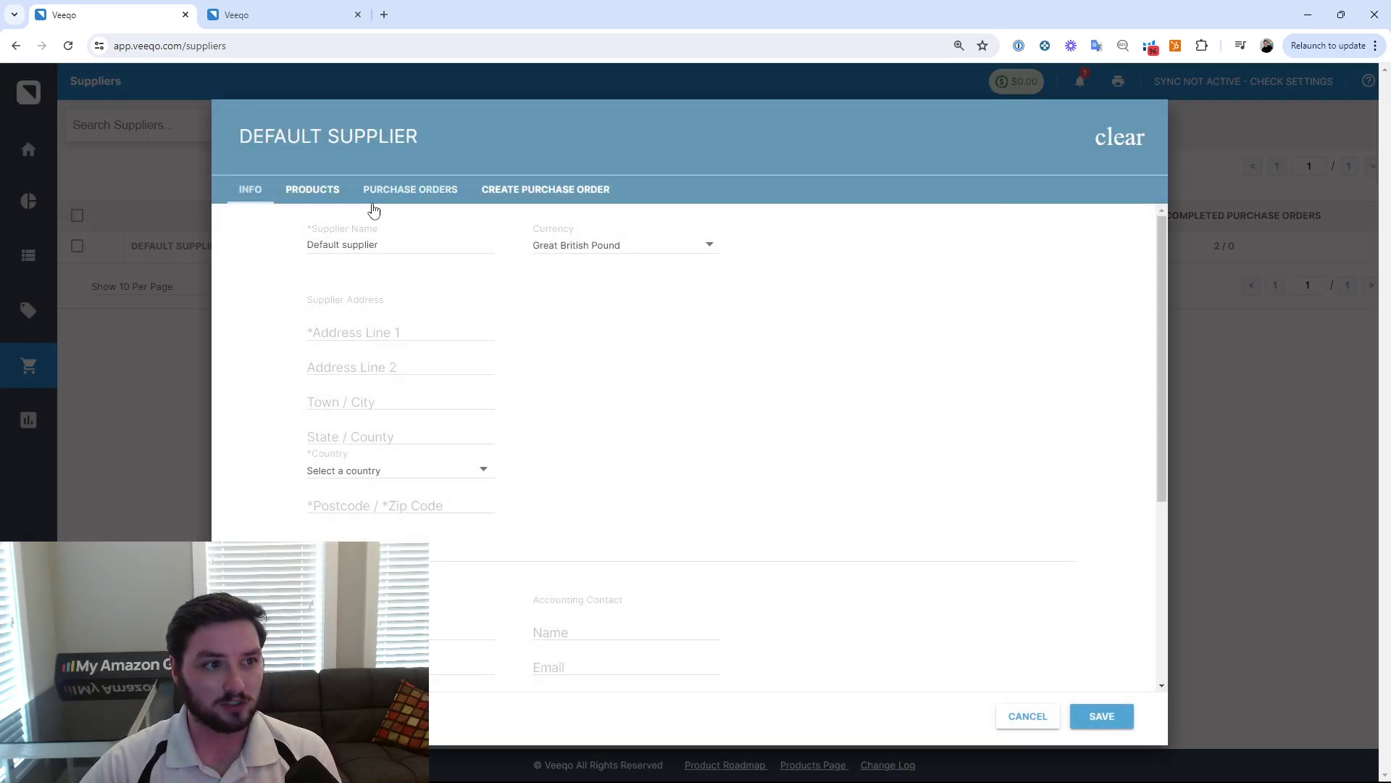
{"action": "left_click", "coordinate": [313, 189]}
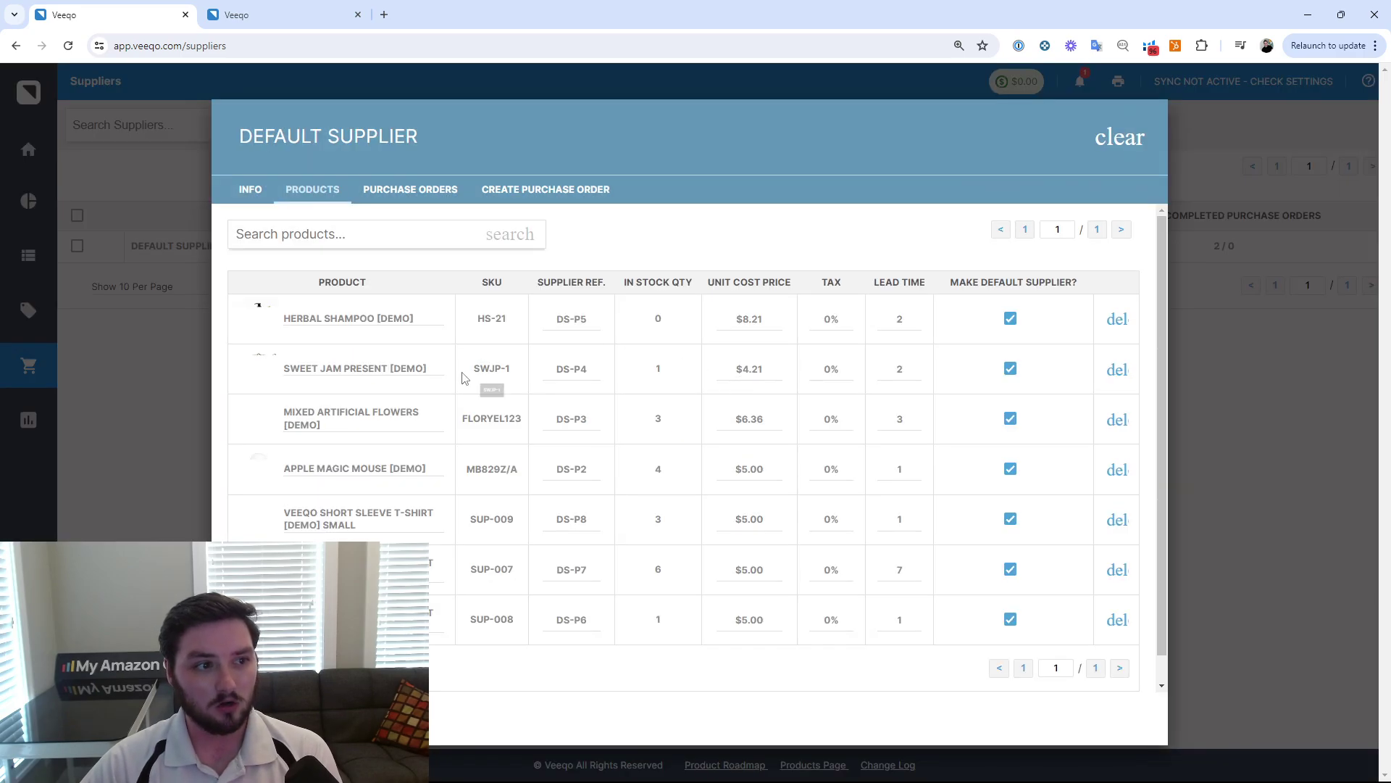
{"action": "scroll", "coordinate": [459, 379], "scroll_direction": "down", "scroll_amount": 1}
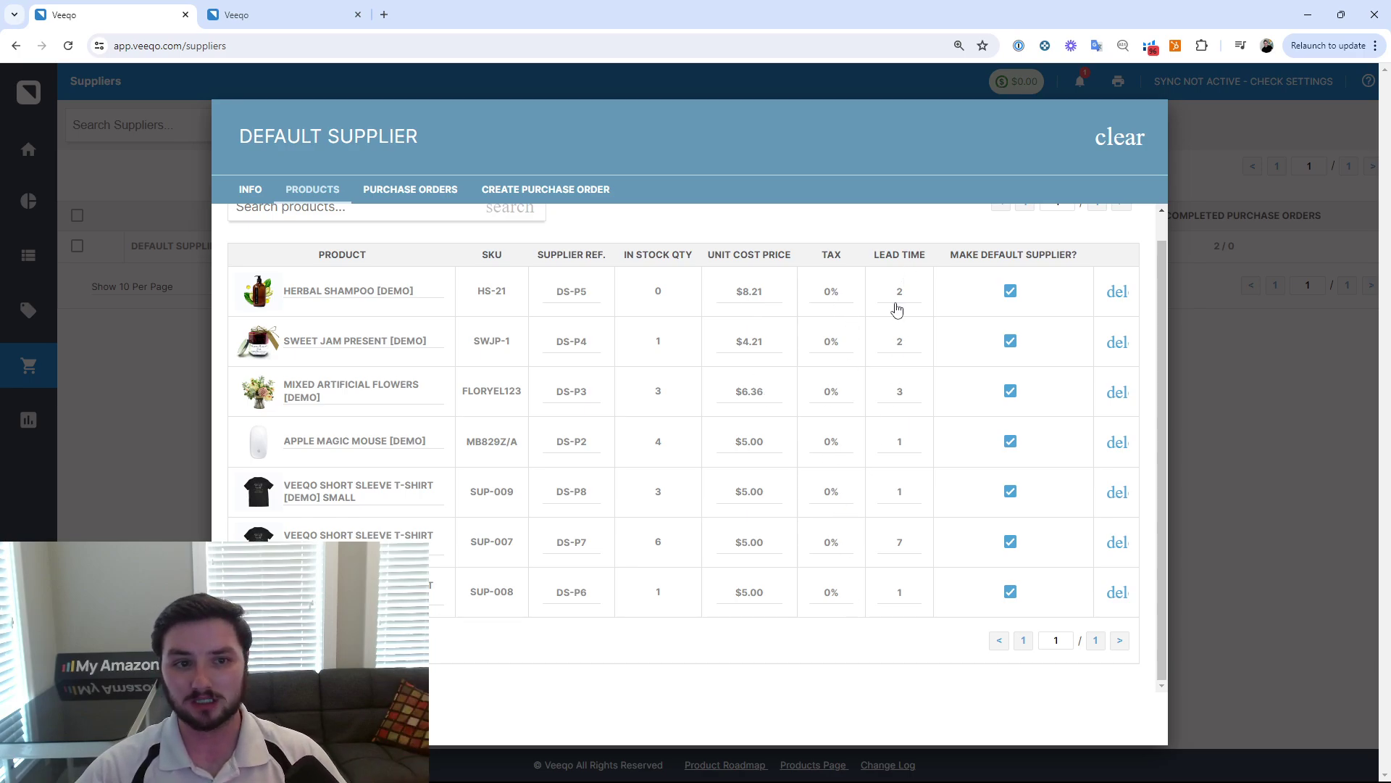
{"action": "scroll", "coordinate": [568, 512], "scroll_direction": "up", "scroll_amount": 1}
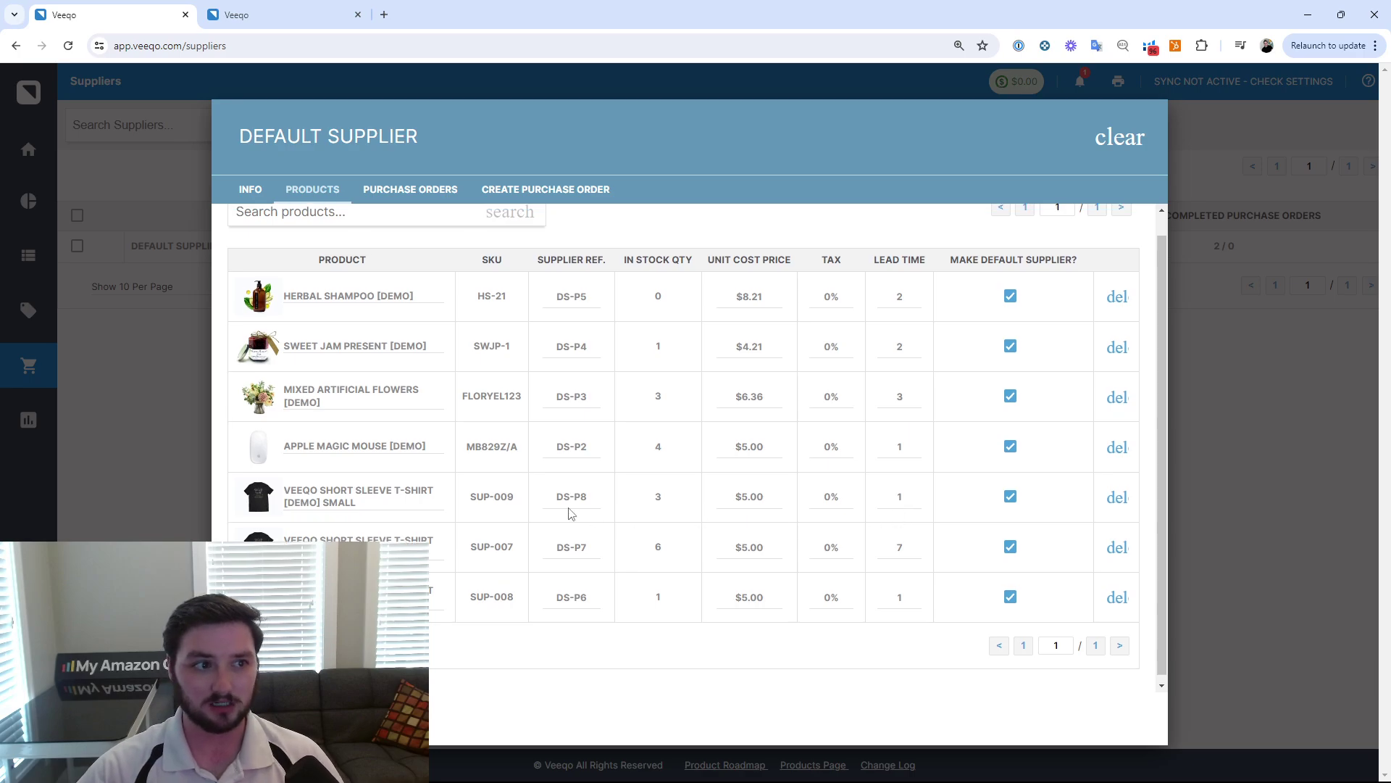
{"action": "left_click", "coordinate": [435, 194]}
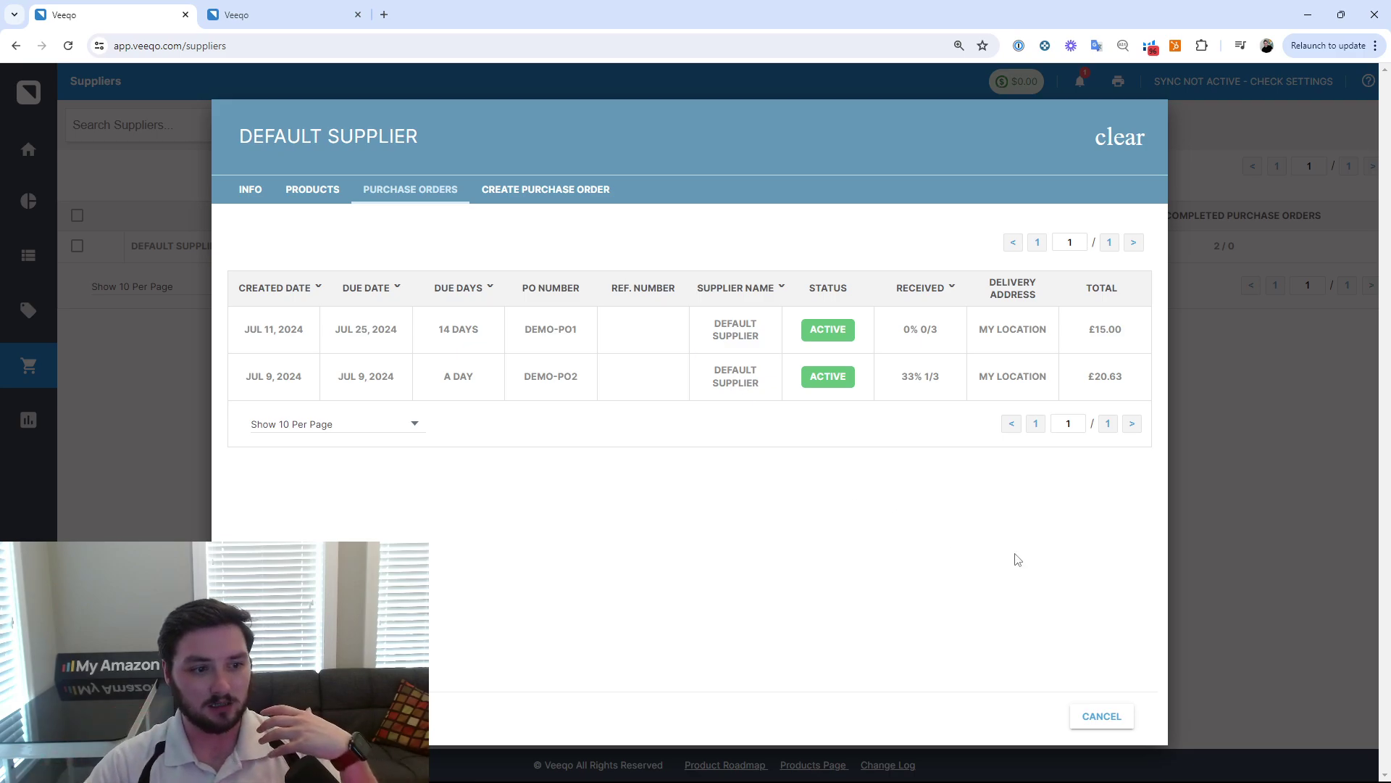
- Cancel out of the Default Supplier details modal
{"action": "left_click", "coordinate": [1111, 716]}
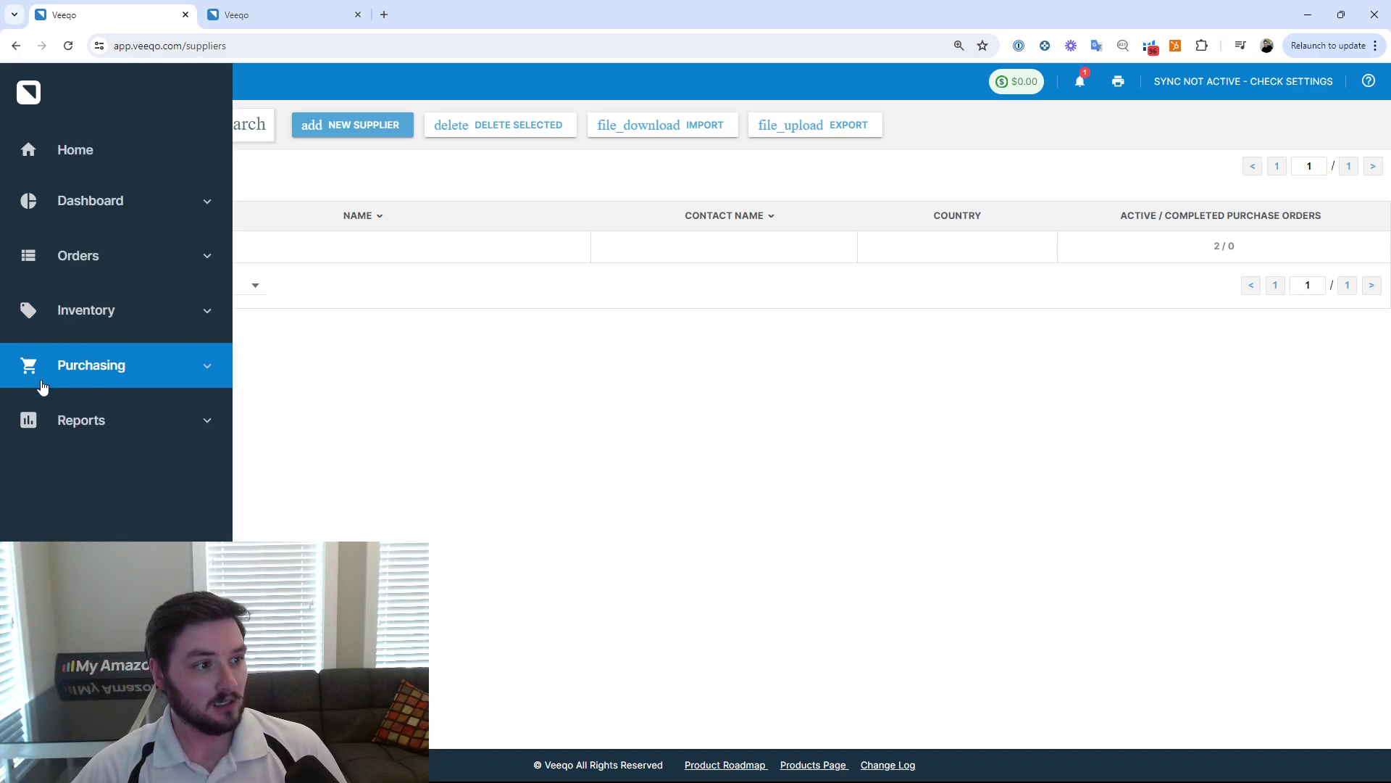
- Open the Demand Forecast report based on reorder levels, then expand the Inventory menu
{"action": "left_click", "coordinate": [67, 376]}
{"action": "left_click", "coordinate": [145, 498]}
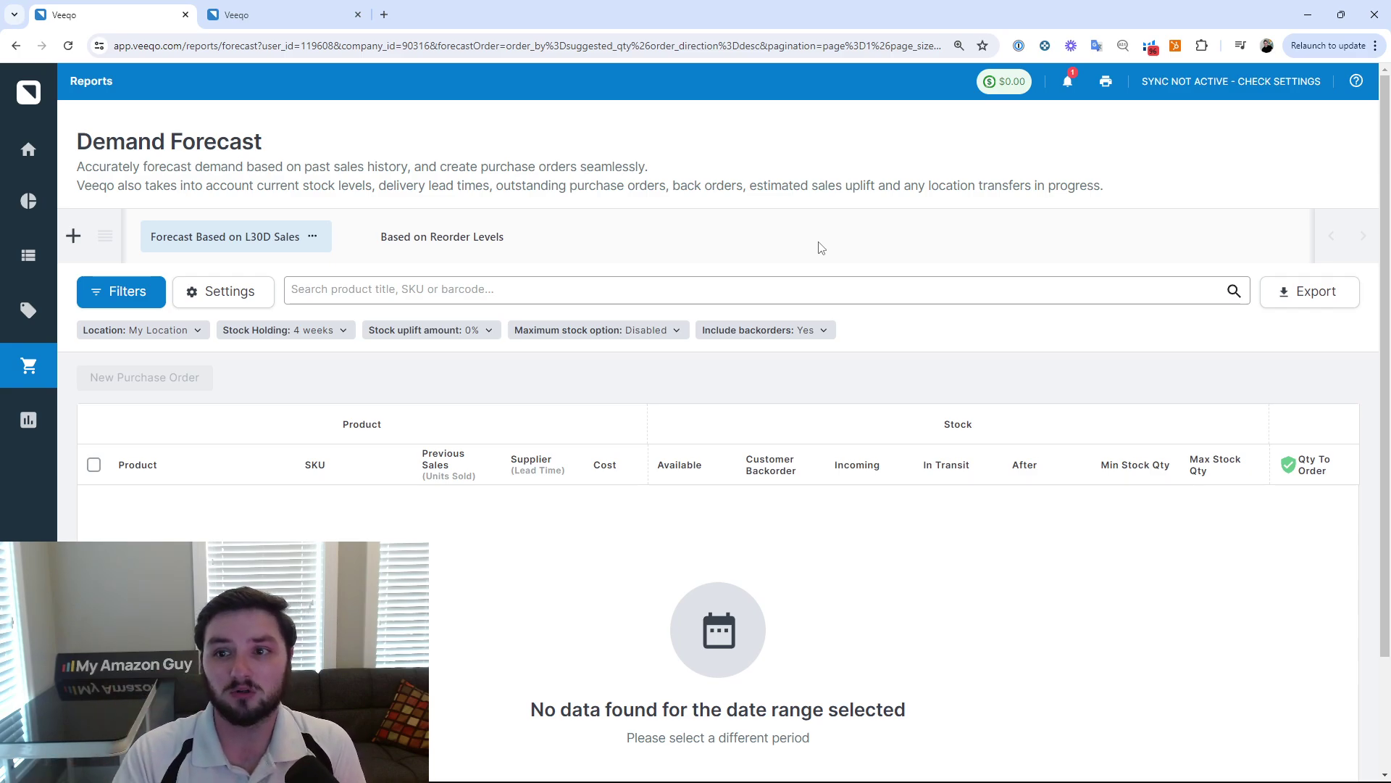
{"action": "left_click", "coordinate": [468, 250]}
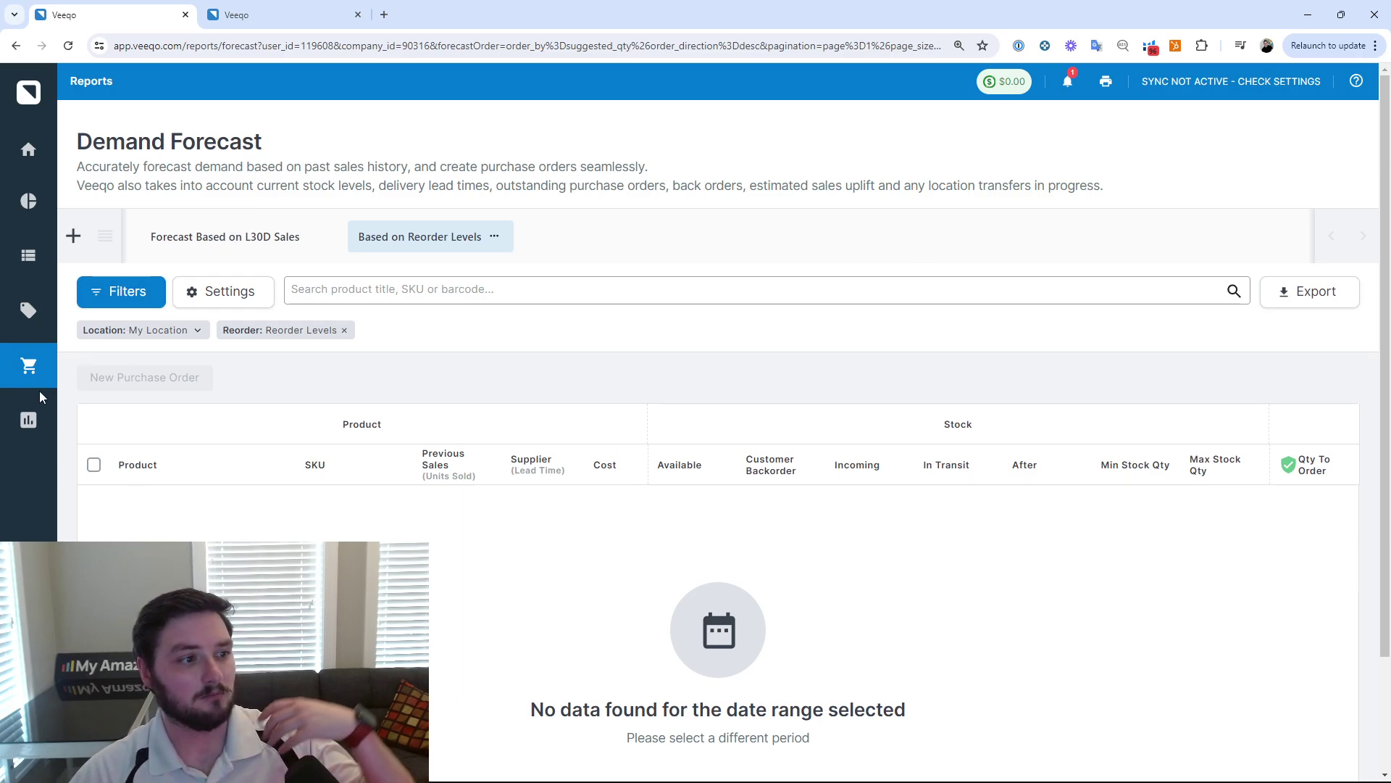
{"action": "mouse_move", "coordinate": [40, 377]}
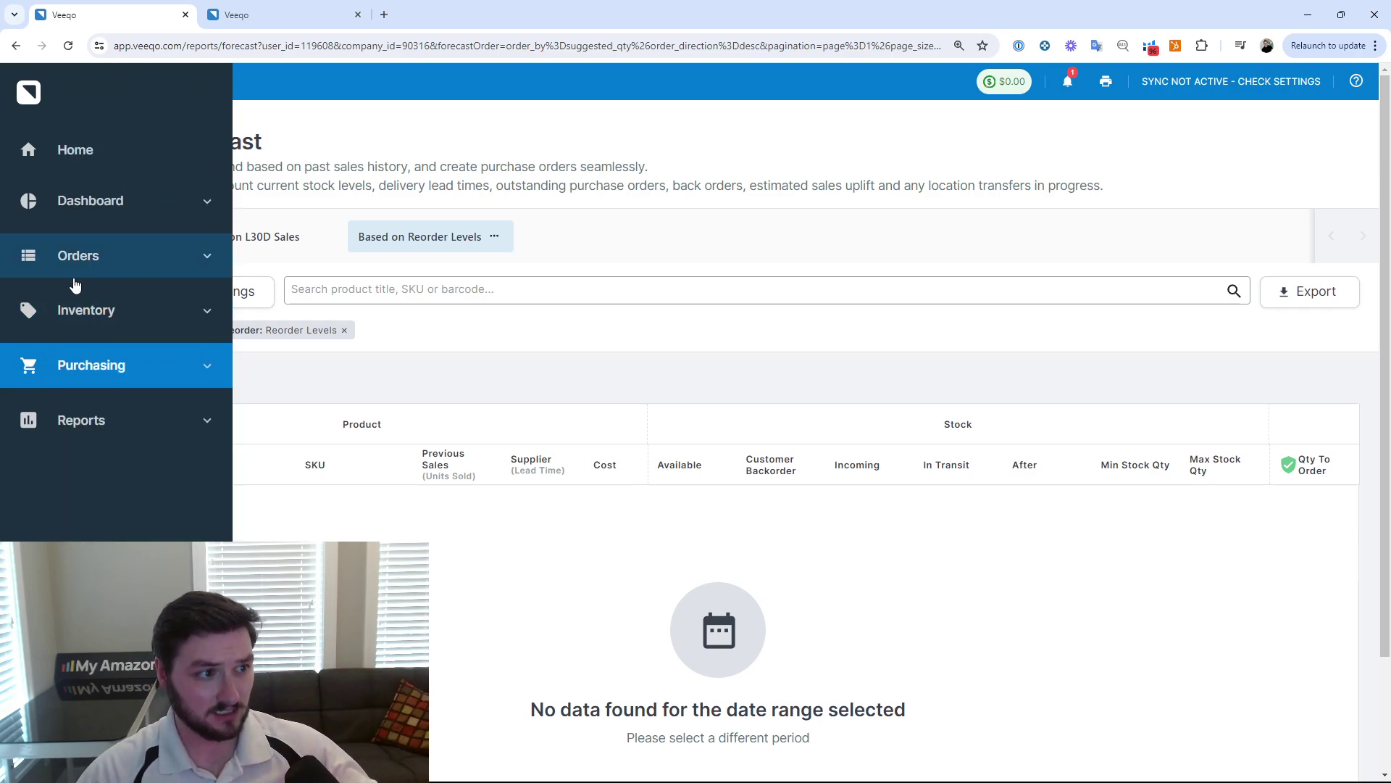
{"action": "left_click", "coordinate": [108, 312]}
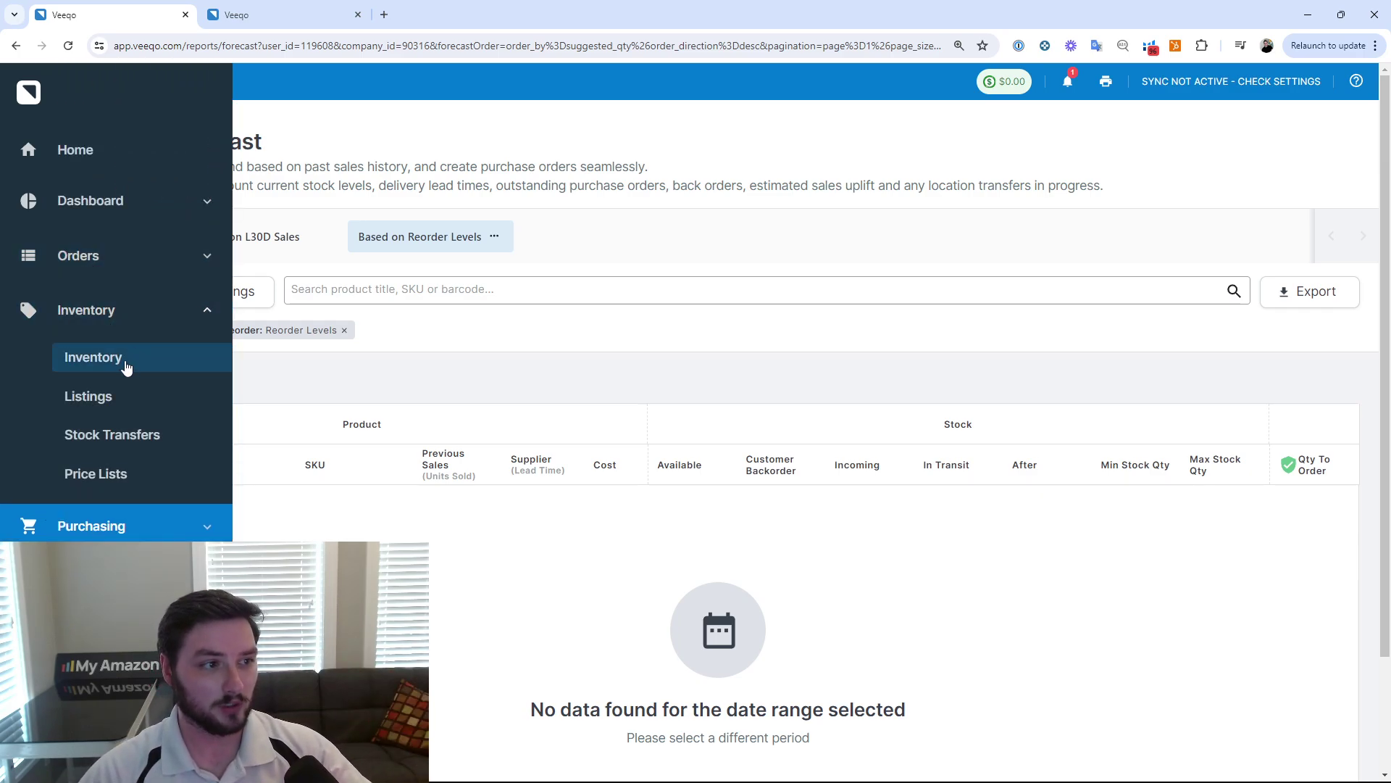
- Go to the inventory list, dismiss the Tasks panel, and open APPLE MAGIC MOUSE [DEMO] stock details
{"action": "left_click", "coordinate": [124, 360]}
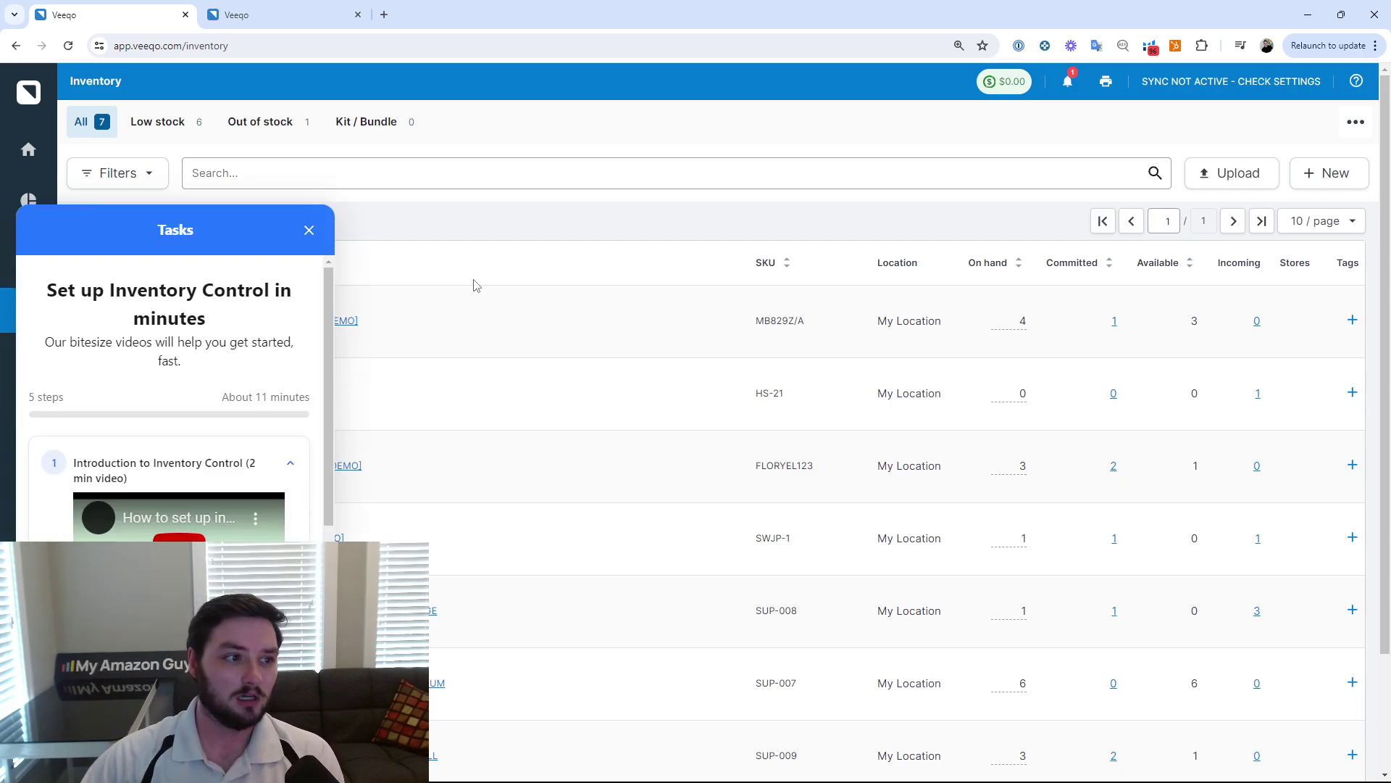
{"action": "left_click", "coordinate": [309, 230]}
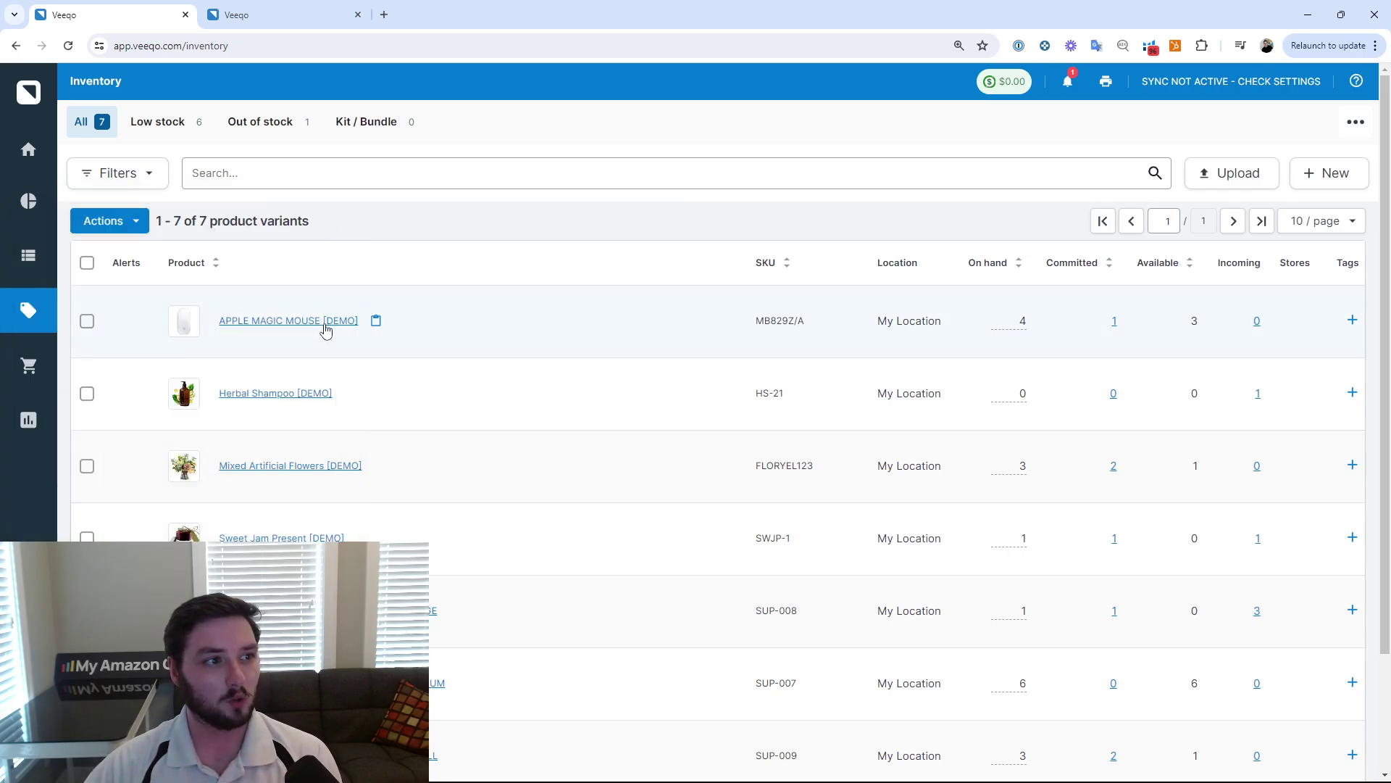
{"action": "left_click", "coordinate": [295, 321]}
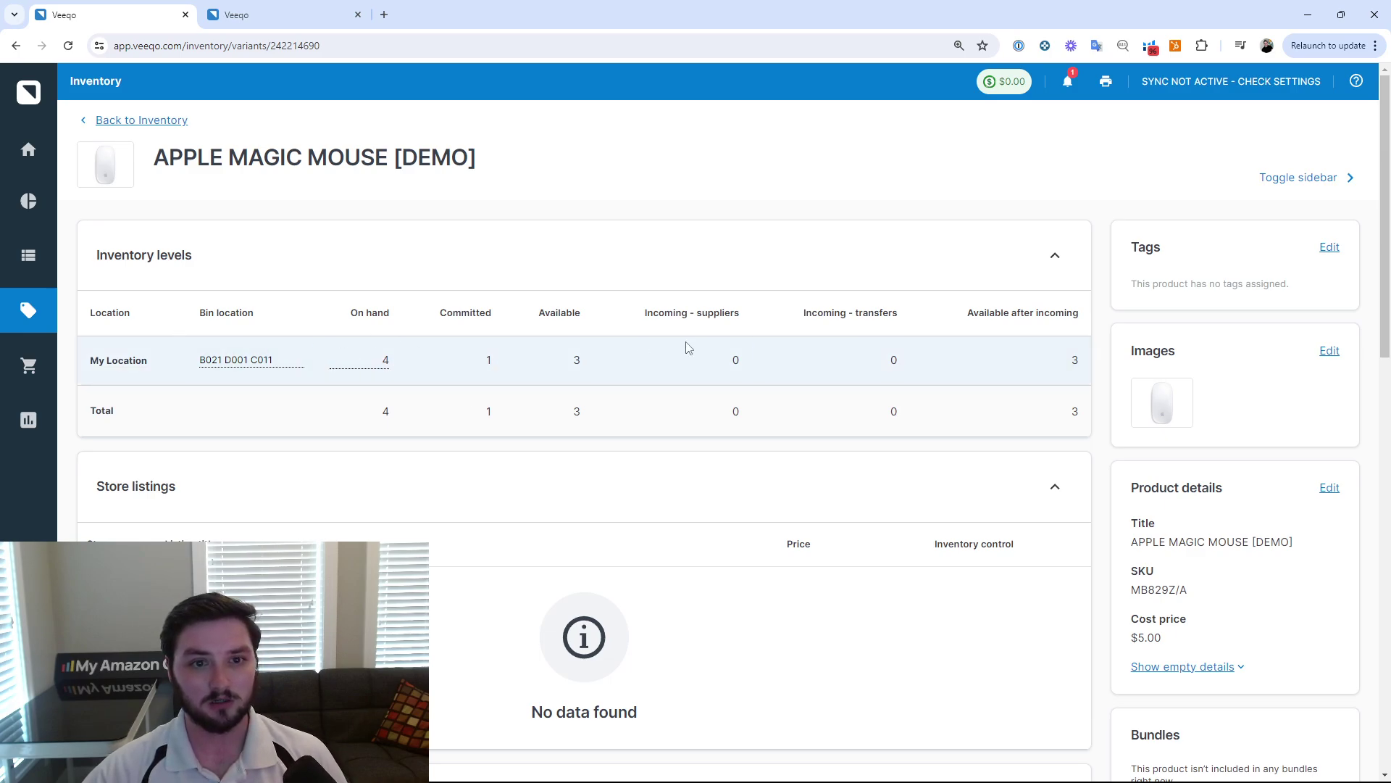
{"action": "scroll", "coordinate": [181, 328], "scroll_direction": "down", "scroll_amount": 2}
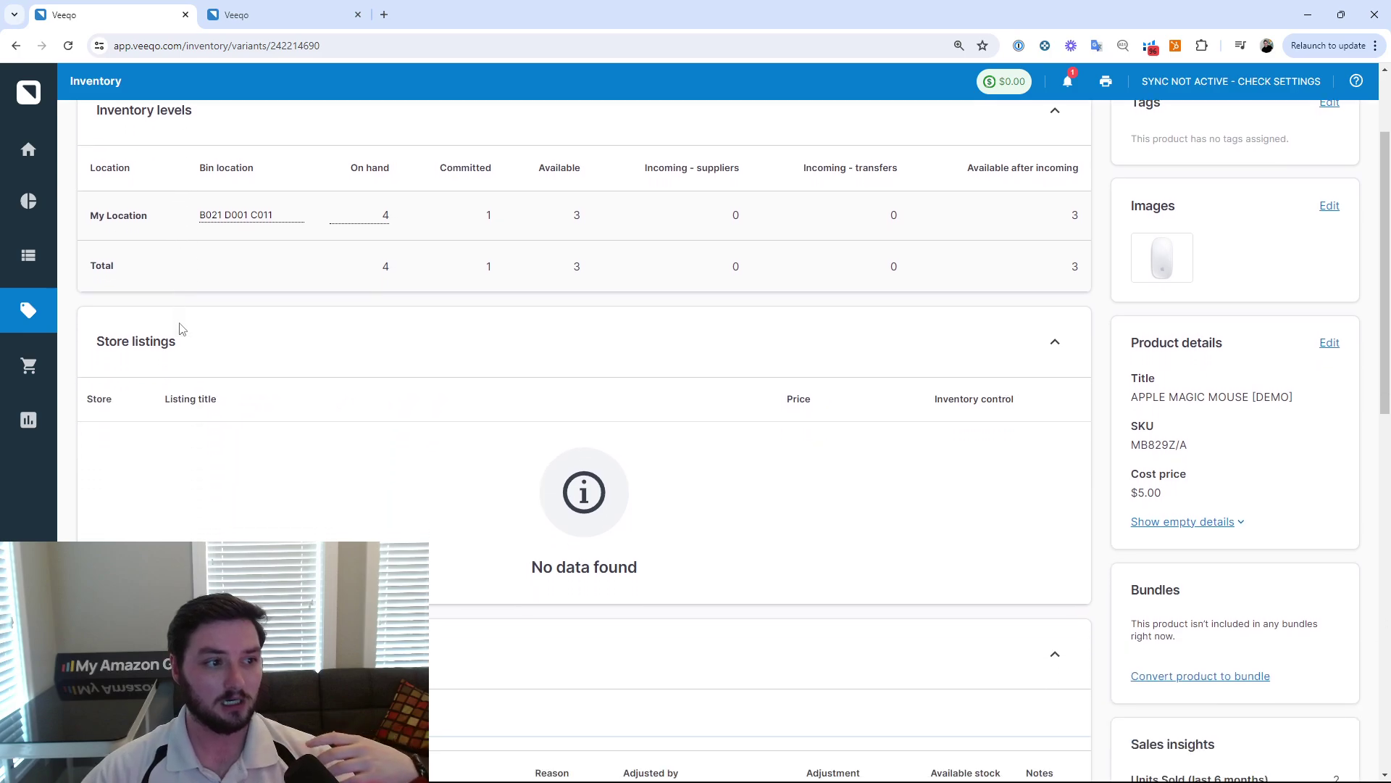
{"action": "scroll", "coordinate": [342, 360], "scroll_direction": "down", "scroll_amount": 2}
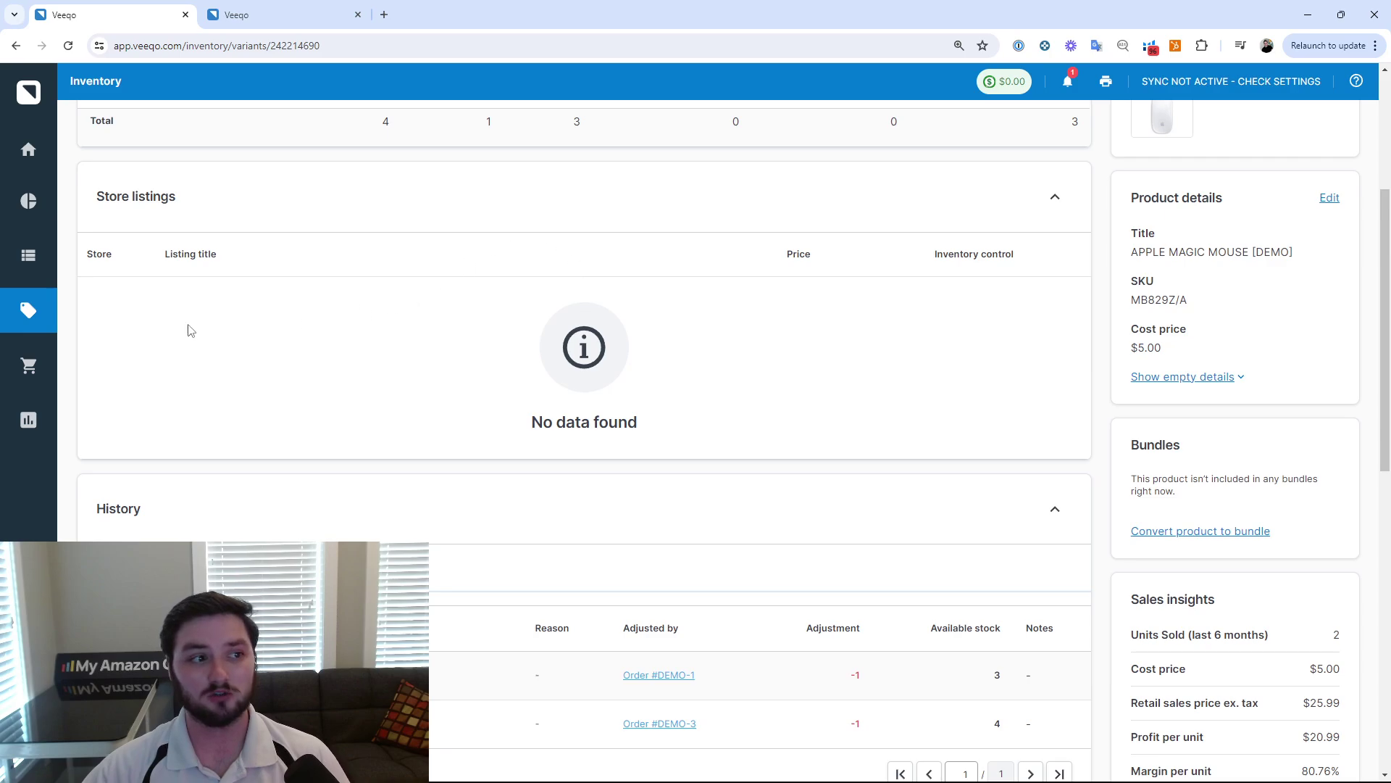
{"action": "scroll", "coordinate": [153, 264], "scroll_direction": "down", "scroll_amount": 2}
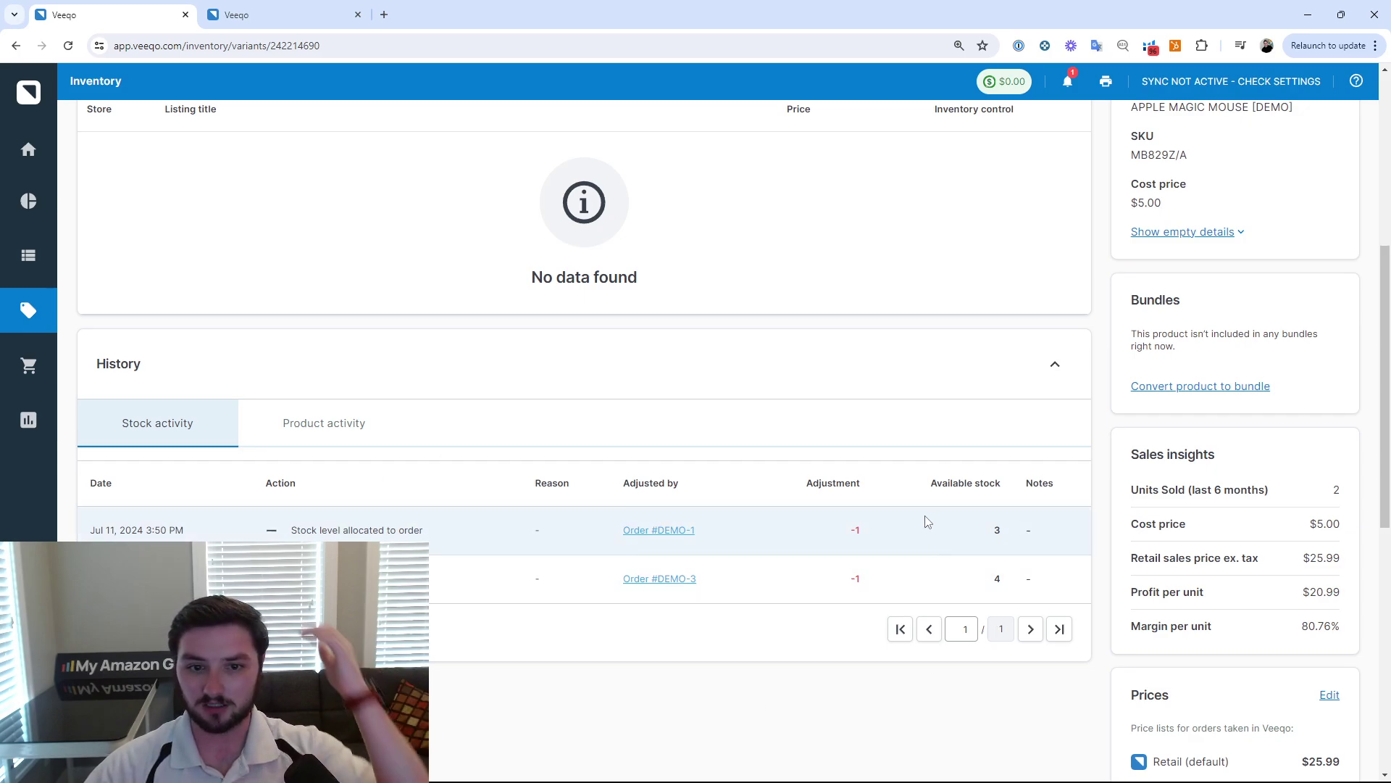
{"action": "scroll", "coordinate": [927, 522], "scroll_direction": "up", "scroll_amount": 4}
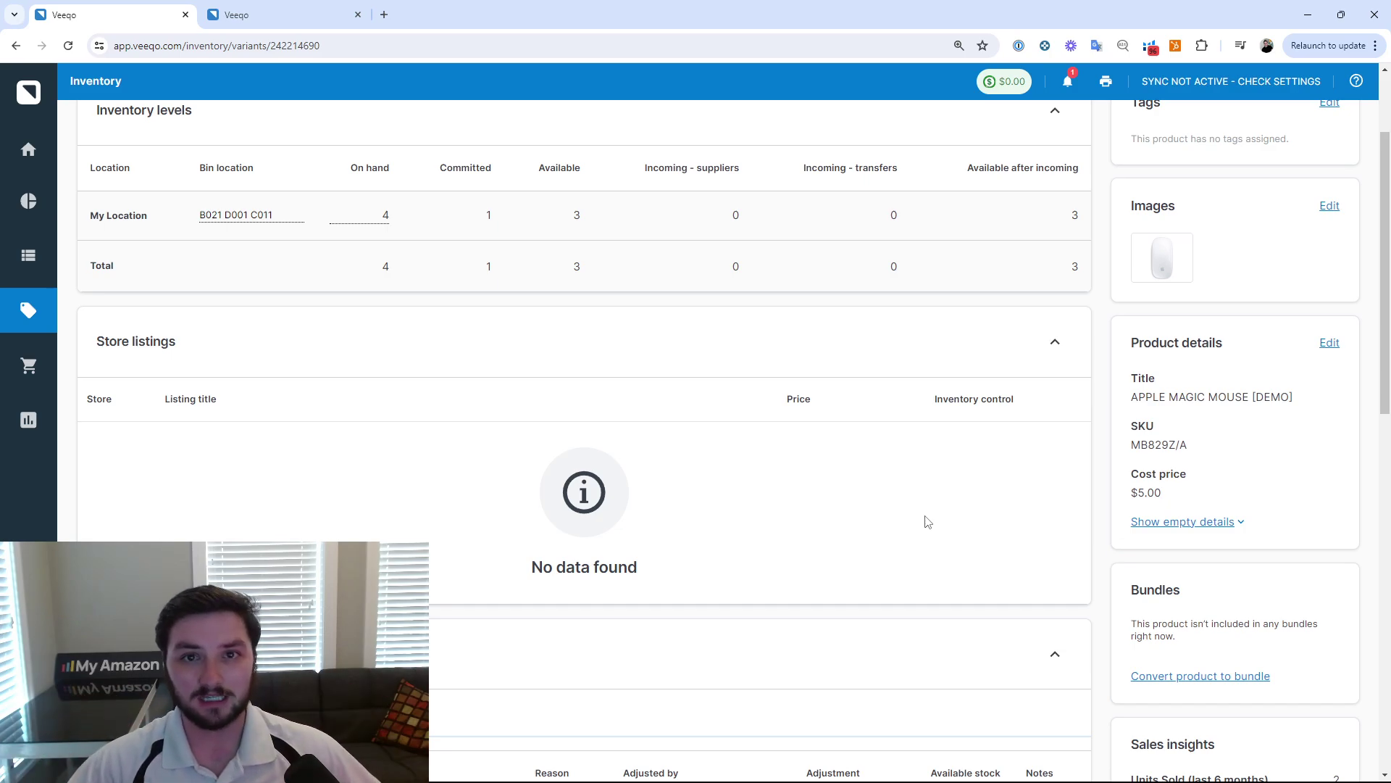
{"action": "scroll", "coordinate": [923, 432], "scroll_direction": "up", "scroll_amount": 2}
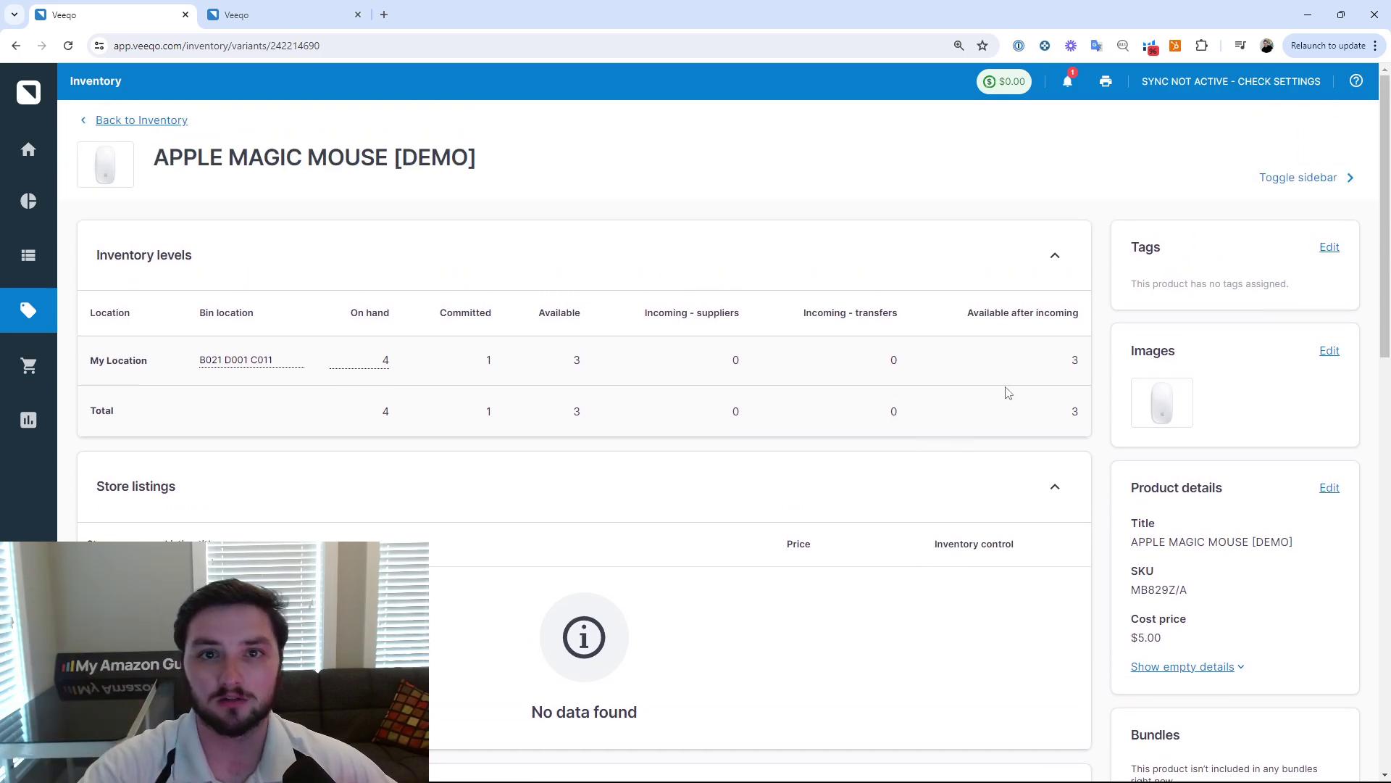
{"action": "scroll", "coordinate": [1051, 398], "scroll_direction": "down", "scroll_amount": 1}
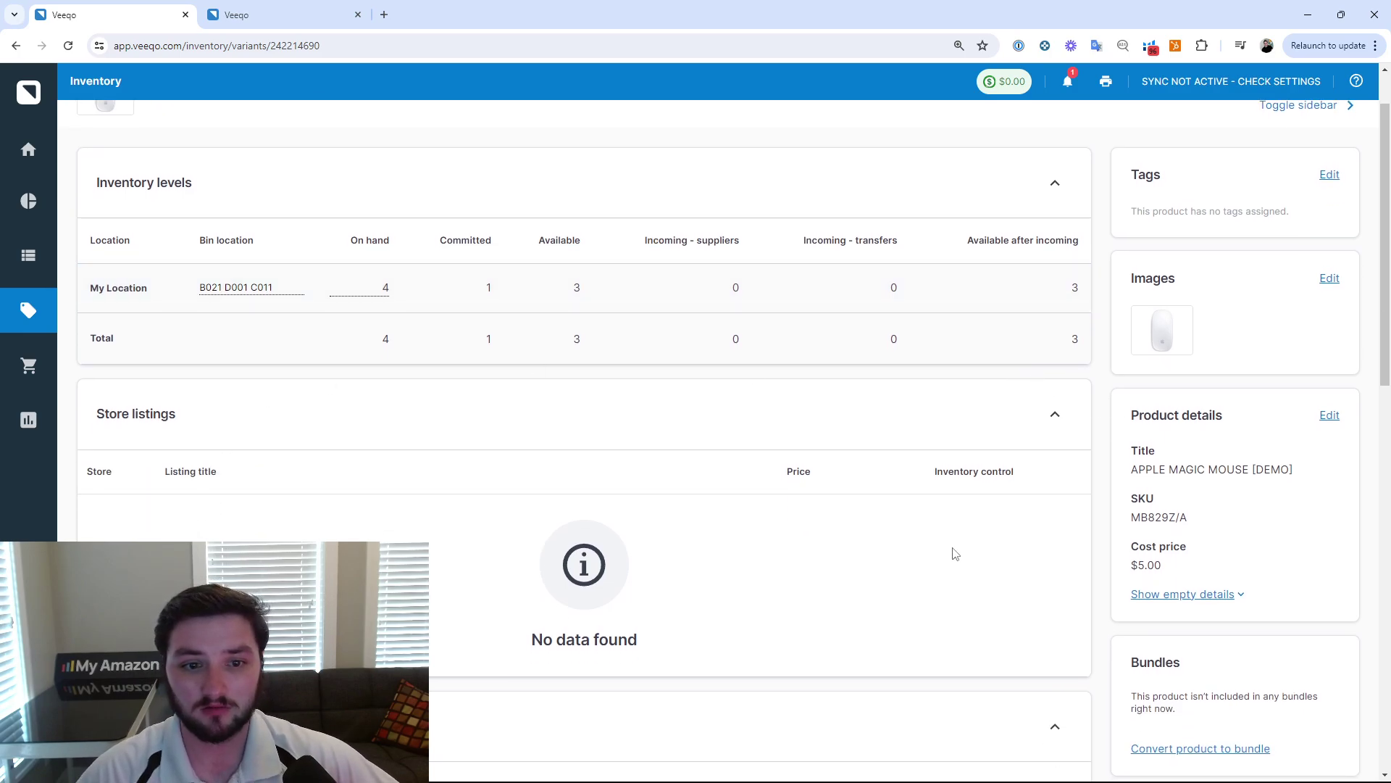
{"action": "scroll", "coordinate": [998, 475], "scroll_direction": "down", "scroll_amount": 3}
{"action": "scroll", "coordinate": [994, 476], "scroll_direction": "down", "scroll_amount": 9}
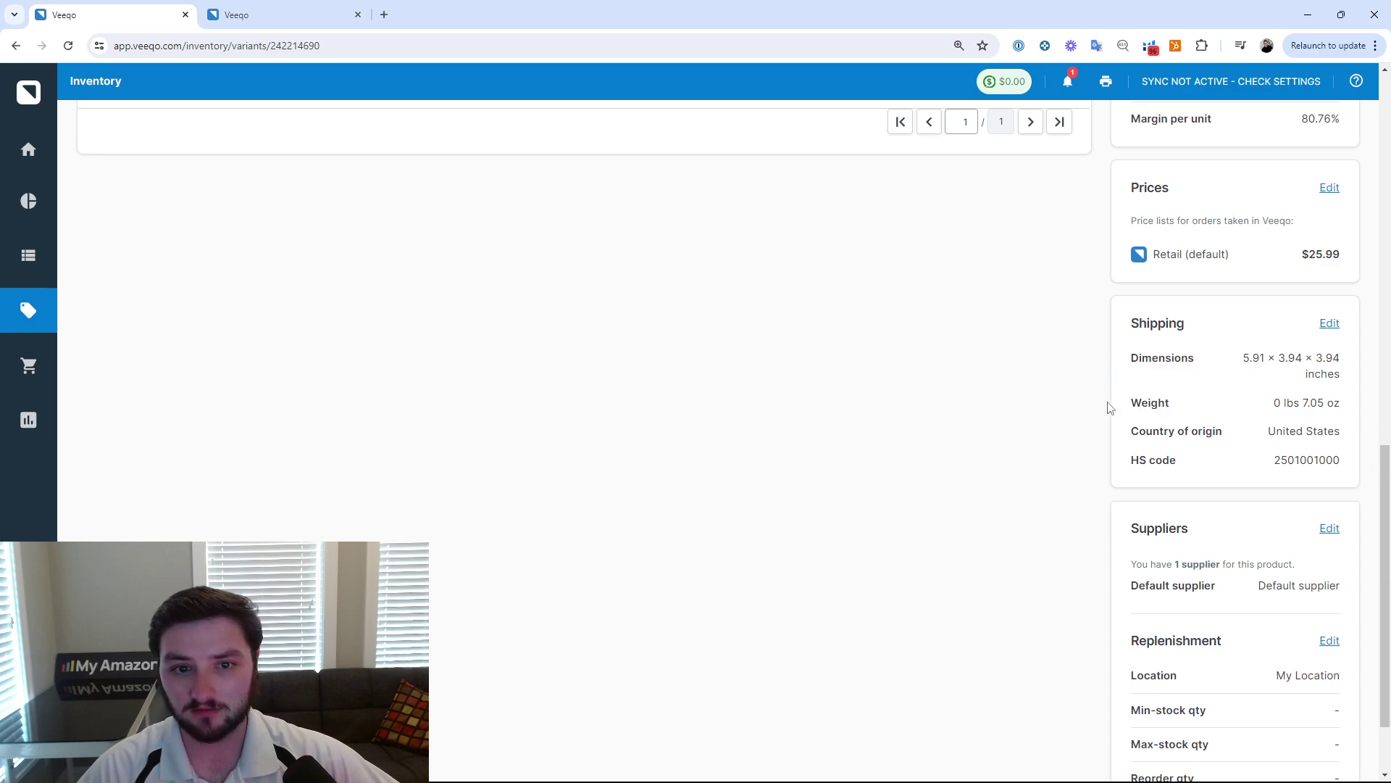
{"action": "left_click_drag", "start_coordinate": [1129, 311], "coordinate": [1351, 462]}
{"action": "left_click", "coordinate": [1243, 439]}
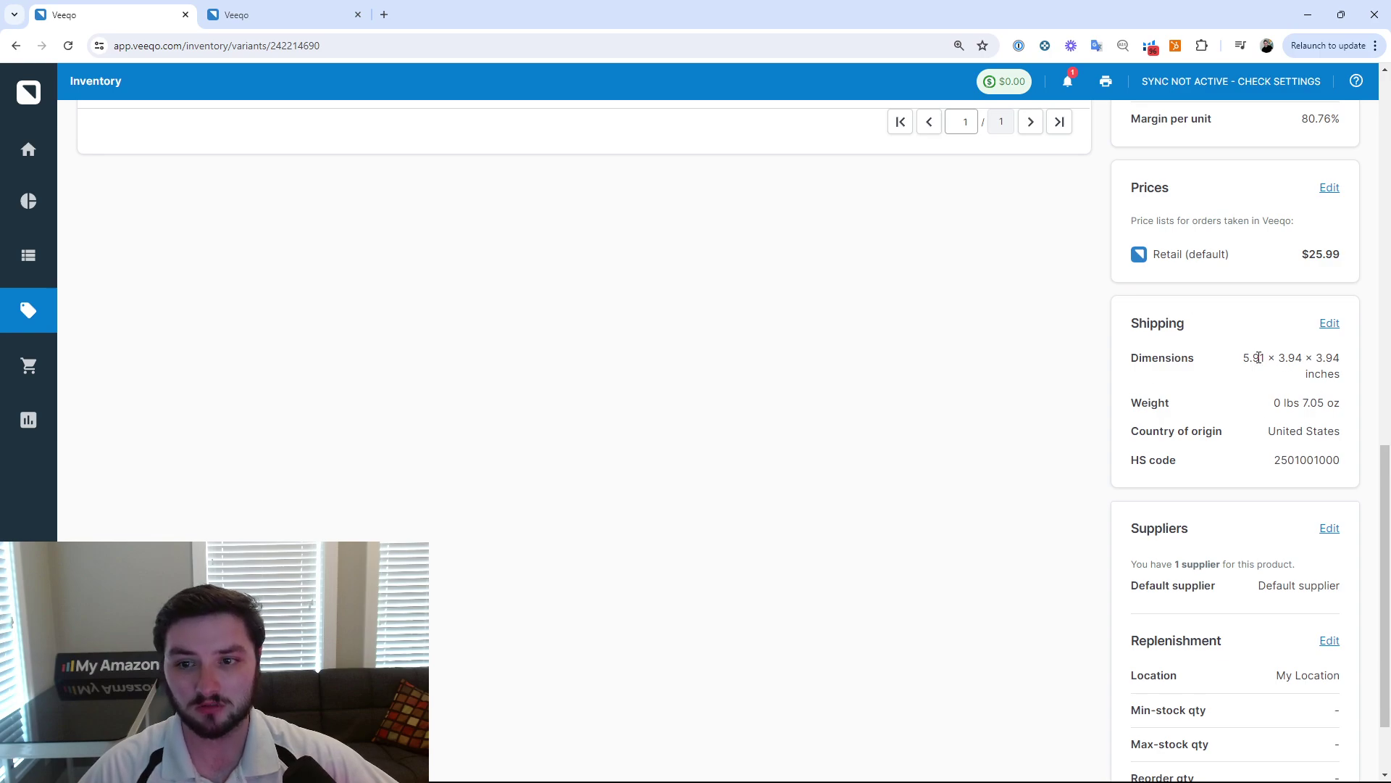
{"action": "scroll", "coordinate": [1196, 454], "scroll_direction": "down", "scroll_amount": 2}
{"action": "left_click_drag", "start_coordinate": [1132, 417], "coordinate": [1343, 493]}
{"action": "left_click", "coordinate": [1256, 435]}
{"action": "left_click_drag", "start_coordinate": [1277, 572], "coordinate": [1338, 597]}
{"action": "left_click", "coordinate": [1315, 602]}
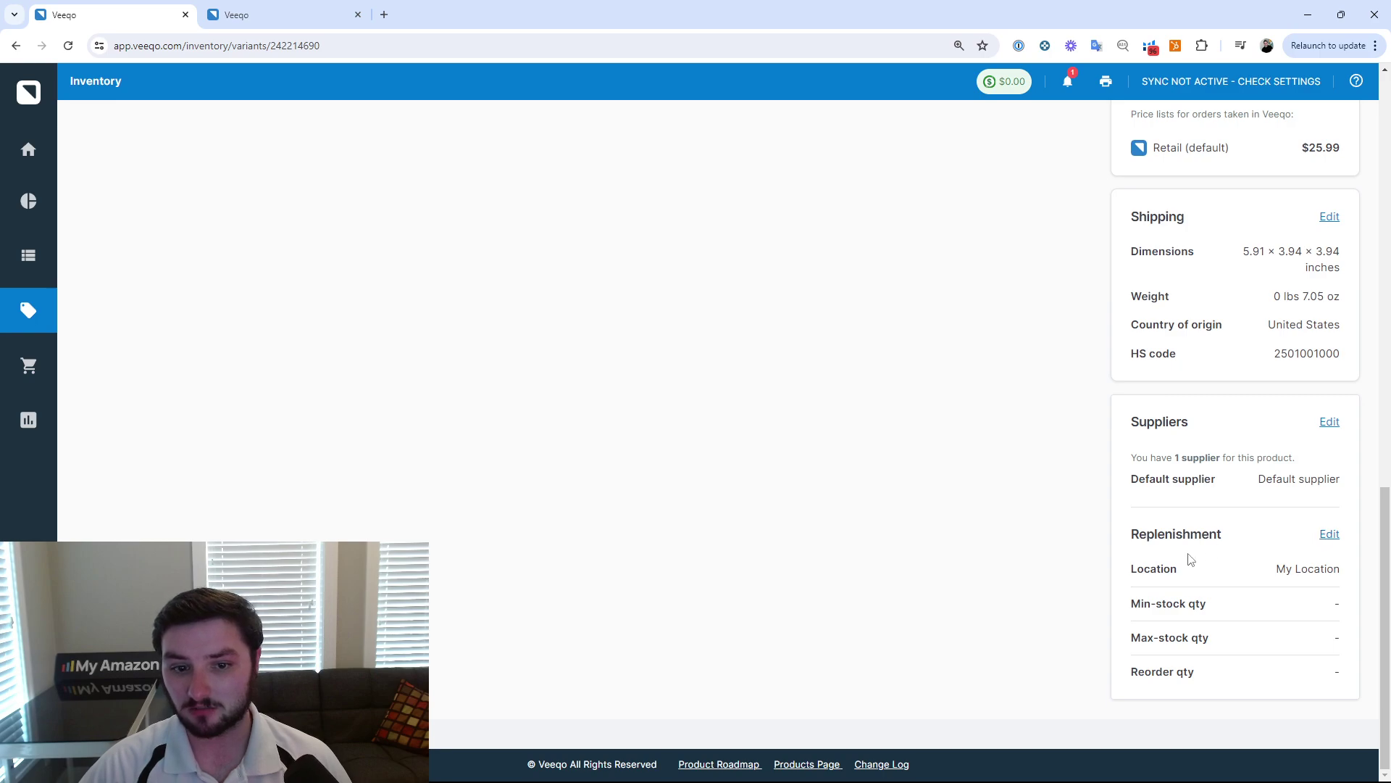
{"action": "left_click_drag", "start_coordinate": [1123, 679], "coordinate": [1204, 681]}
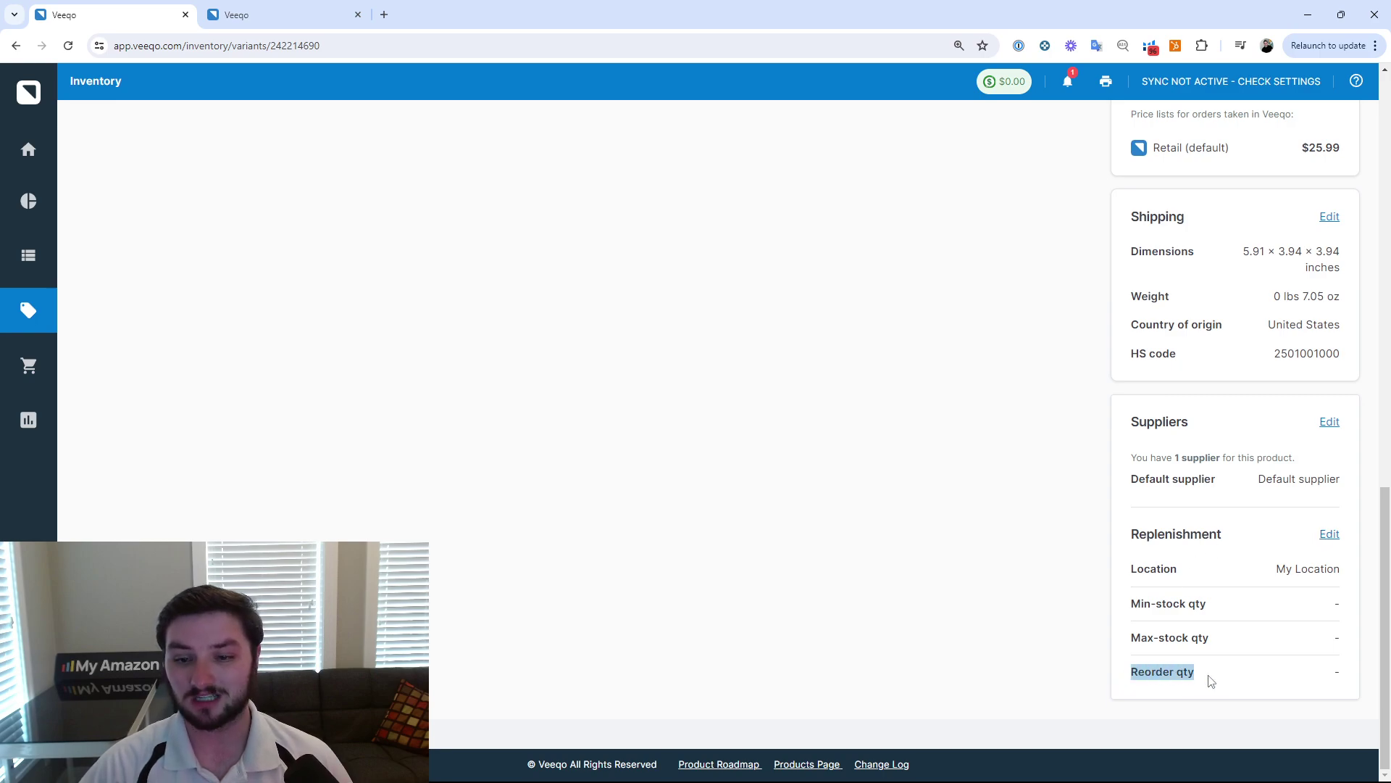
{"action": "left_click", "coordinate": [1209, 681]}
{"action": "scroll", "coordinate": [1203, 678], "scroll_direction": "up", "scroll_amount": 3}
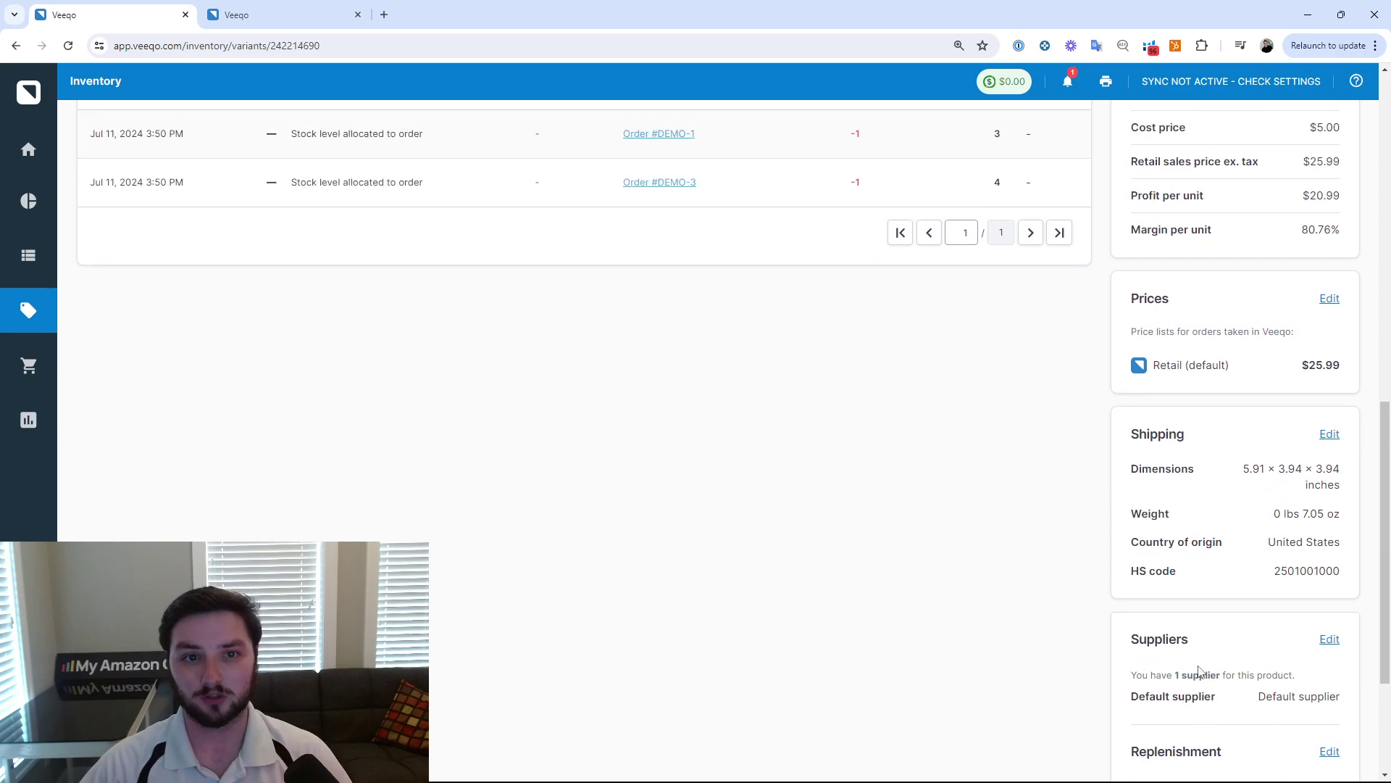
{"action": "mouse_move", "coordinate": [43, 316]}
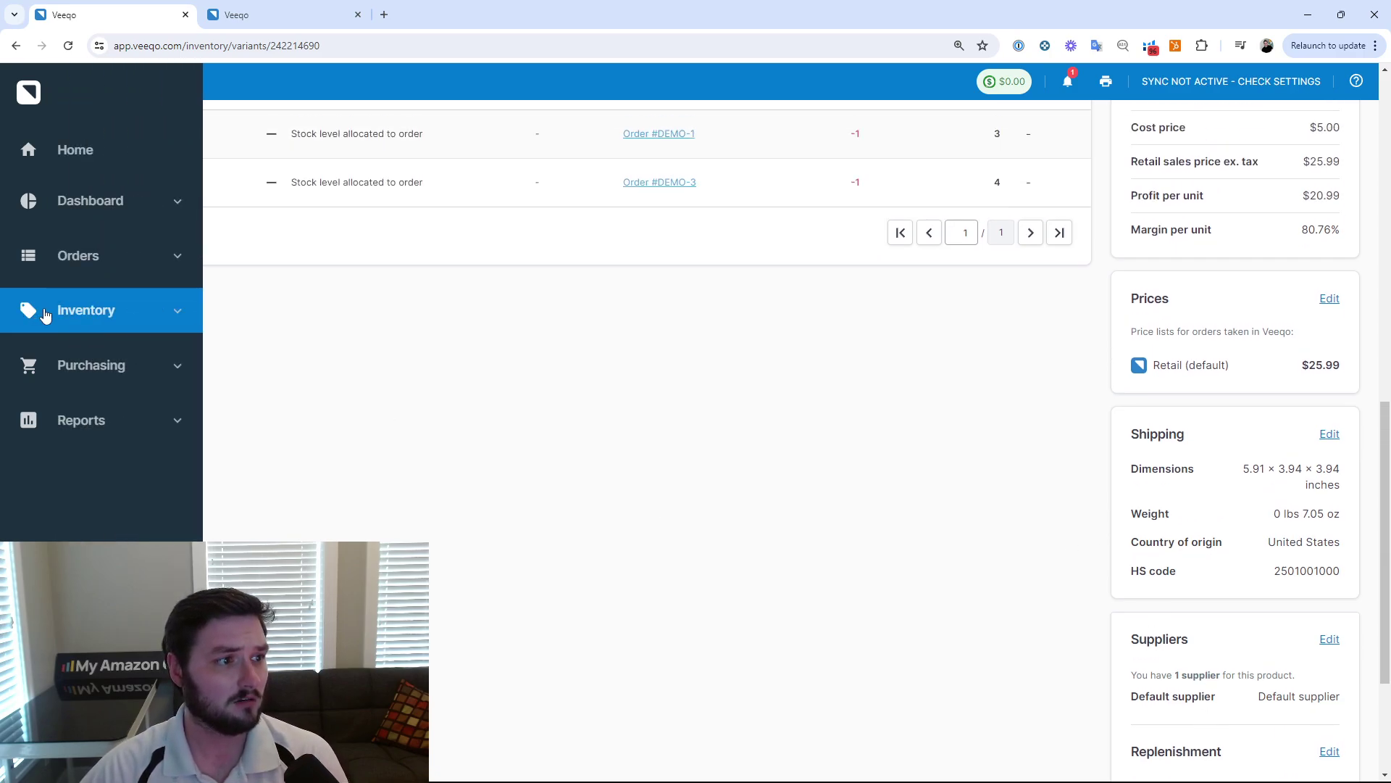
- Return to Inventory, look at the LARGE short sleeve T-shirt details, then go back
{"action": "left_click", "coordinate": [147, 324]}
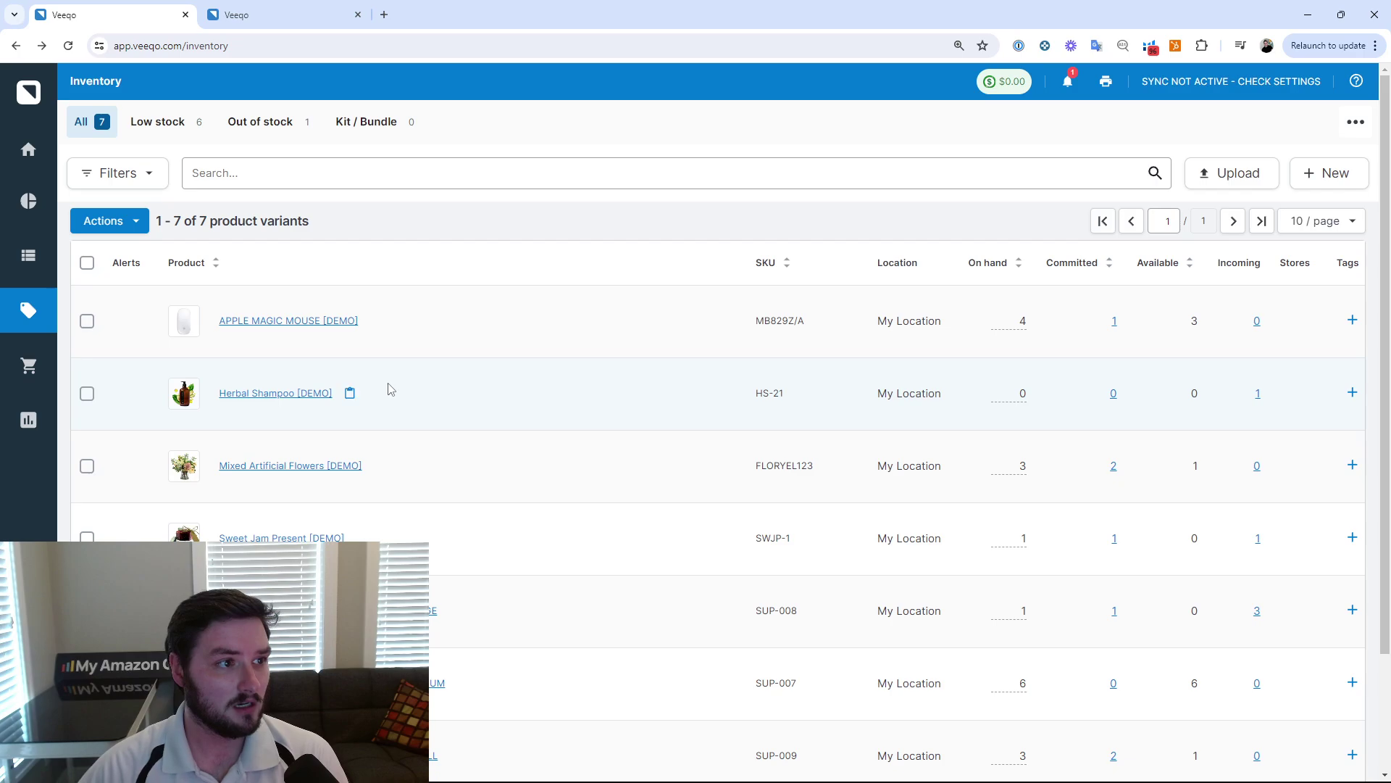
{"action": "scroll", "coordinate": [577, 367], "scroll_direction": "down", "scroll_amount": 2}
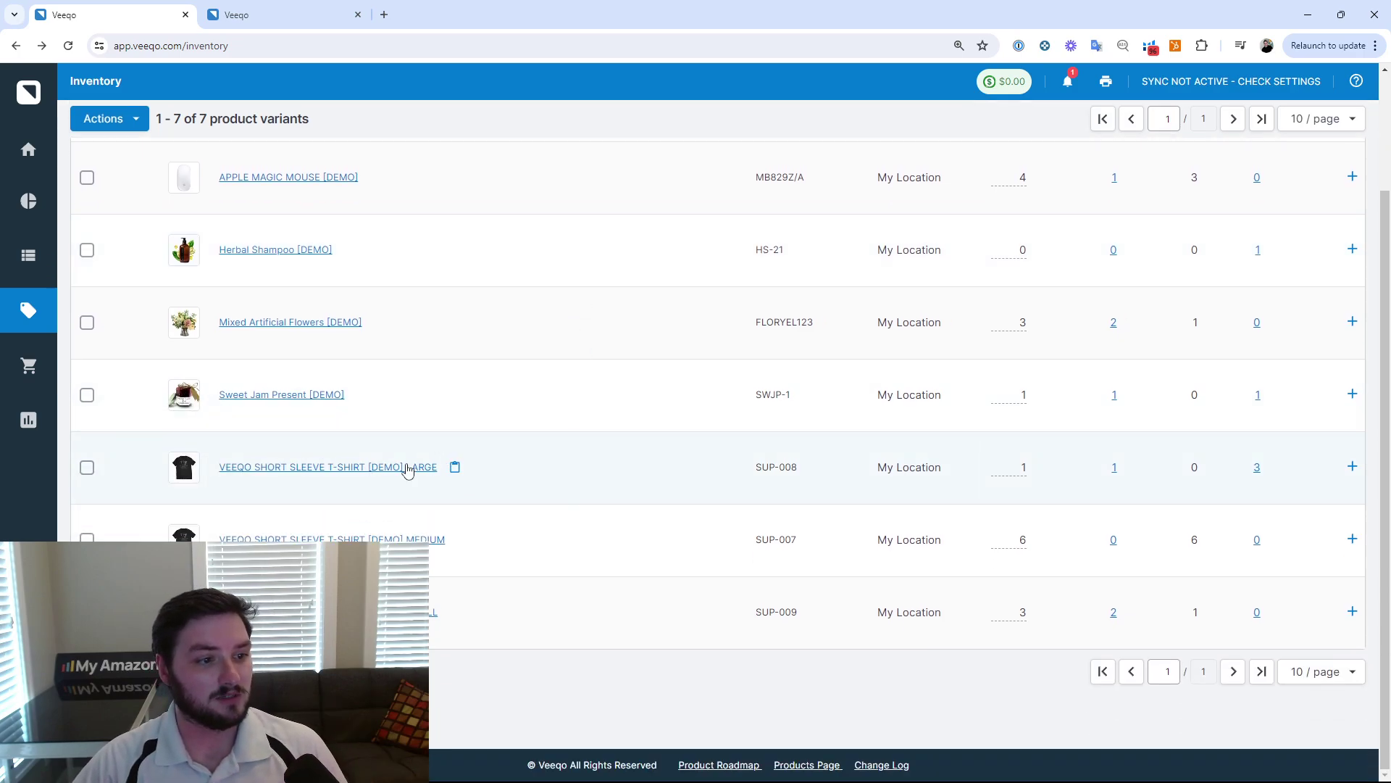
{"action": "left_click", "coordinate": [407, 468]}
{"action": "scroll", "coordinate": [564, 483], "scroll_direction": "down", "scroll_amount": 4}
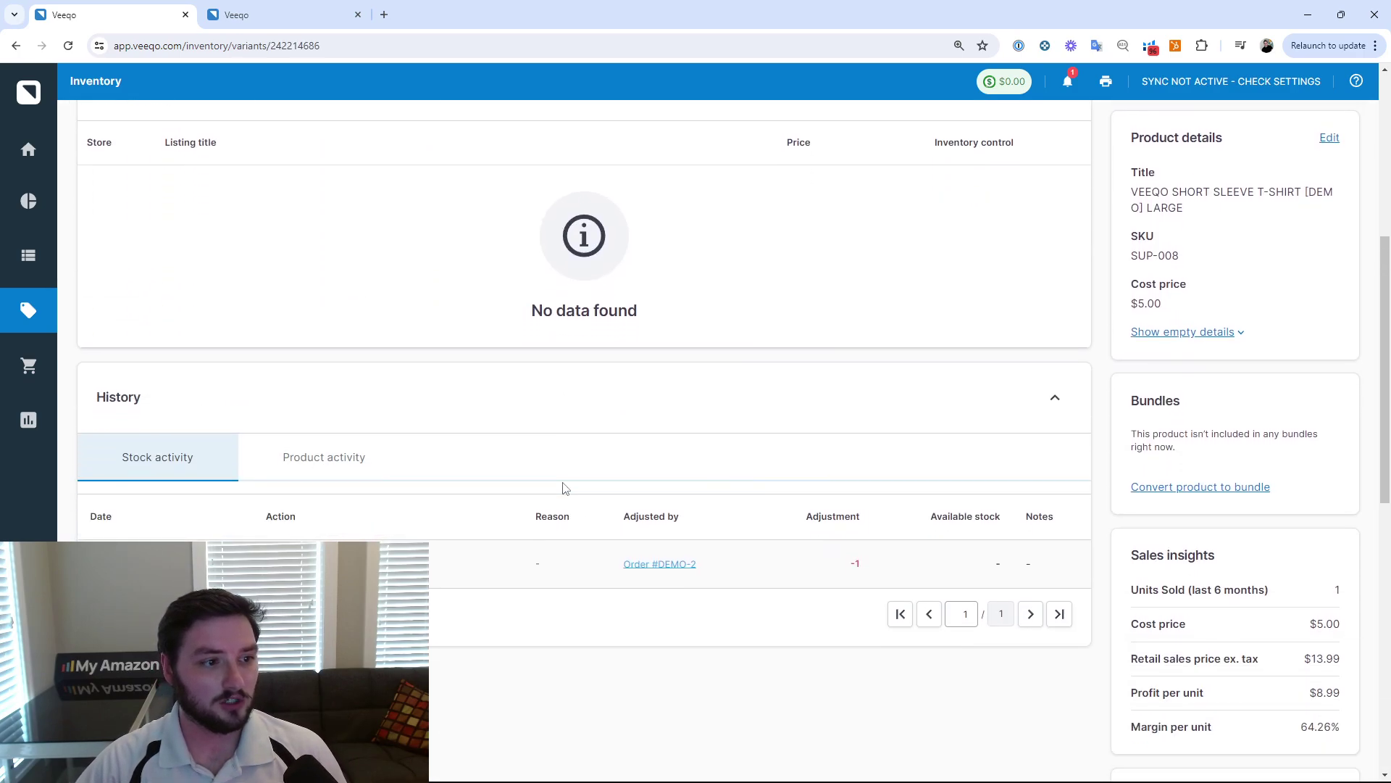
{"action": "scroll", "coordinate": [565, 487], "scroll_direction": "up", "scroll_amount": 6}
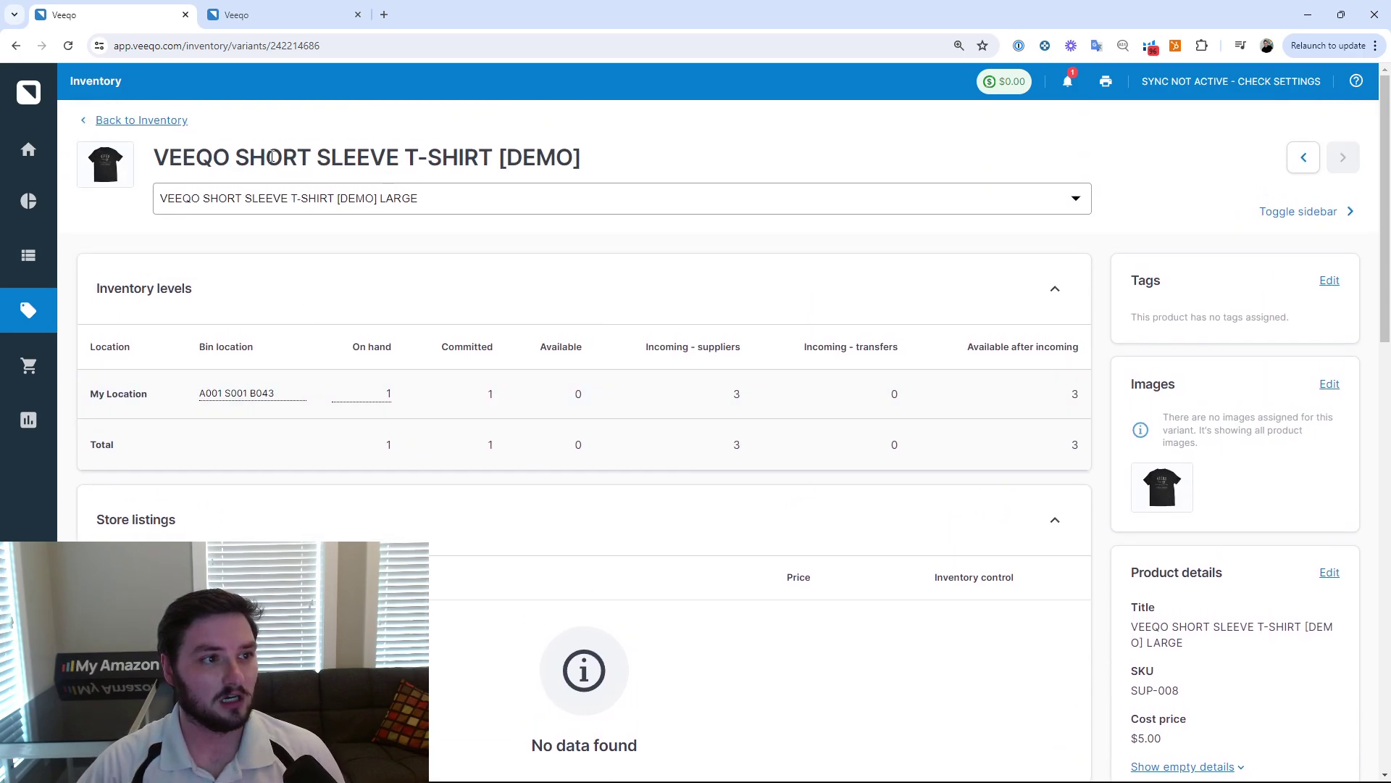
{"action": "key", "text": "alt+Left"}
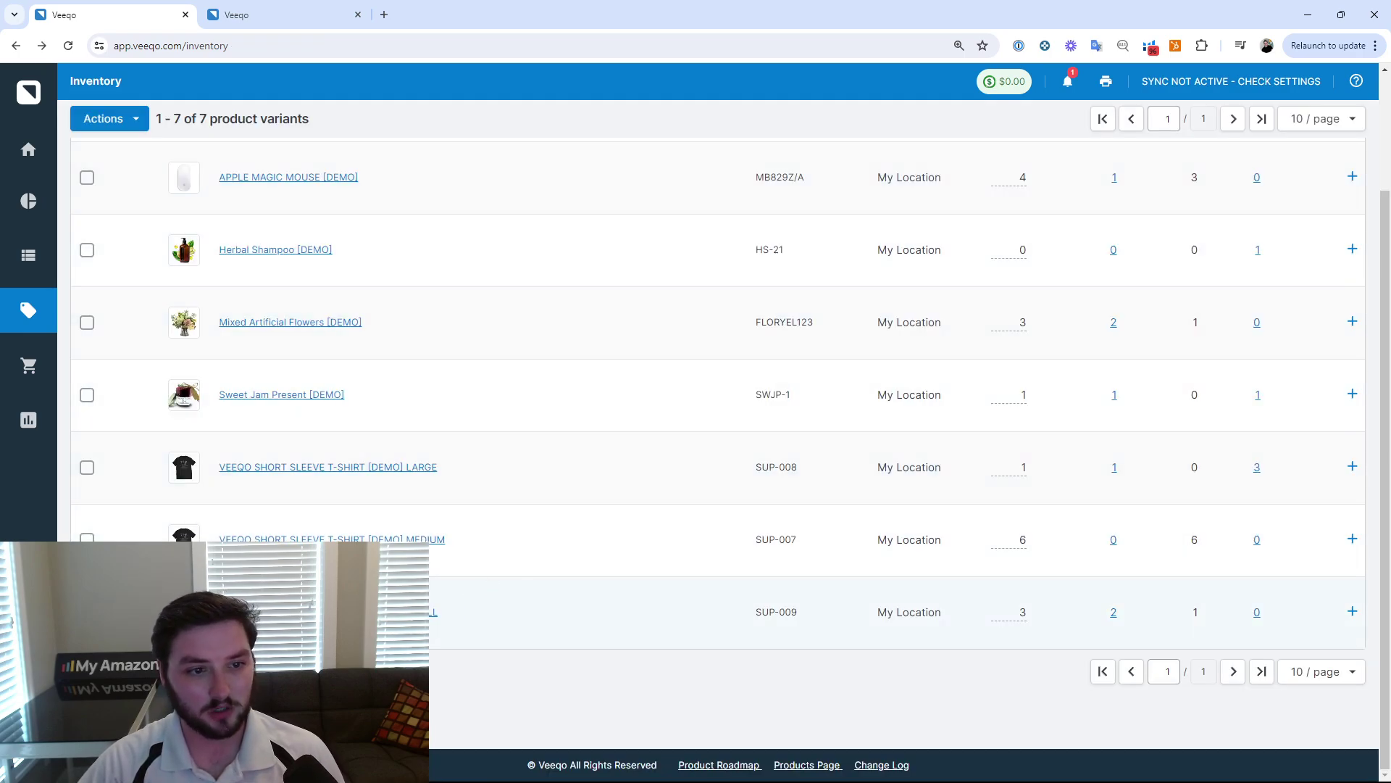
- Tick the LARGE, MEDIUM and SUP-009 T-shirt variants and check the bulk Actions list
{"action": "left_click", "coordinate": [87, 467]}
{"action": "left_click", "coordinate": [87, 538]}
{"action": "left_click", "coordinate": [87, 611]}
{"action": "left_click", "coordinate": [137, 123]}
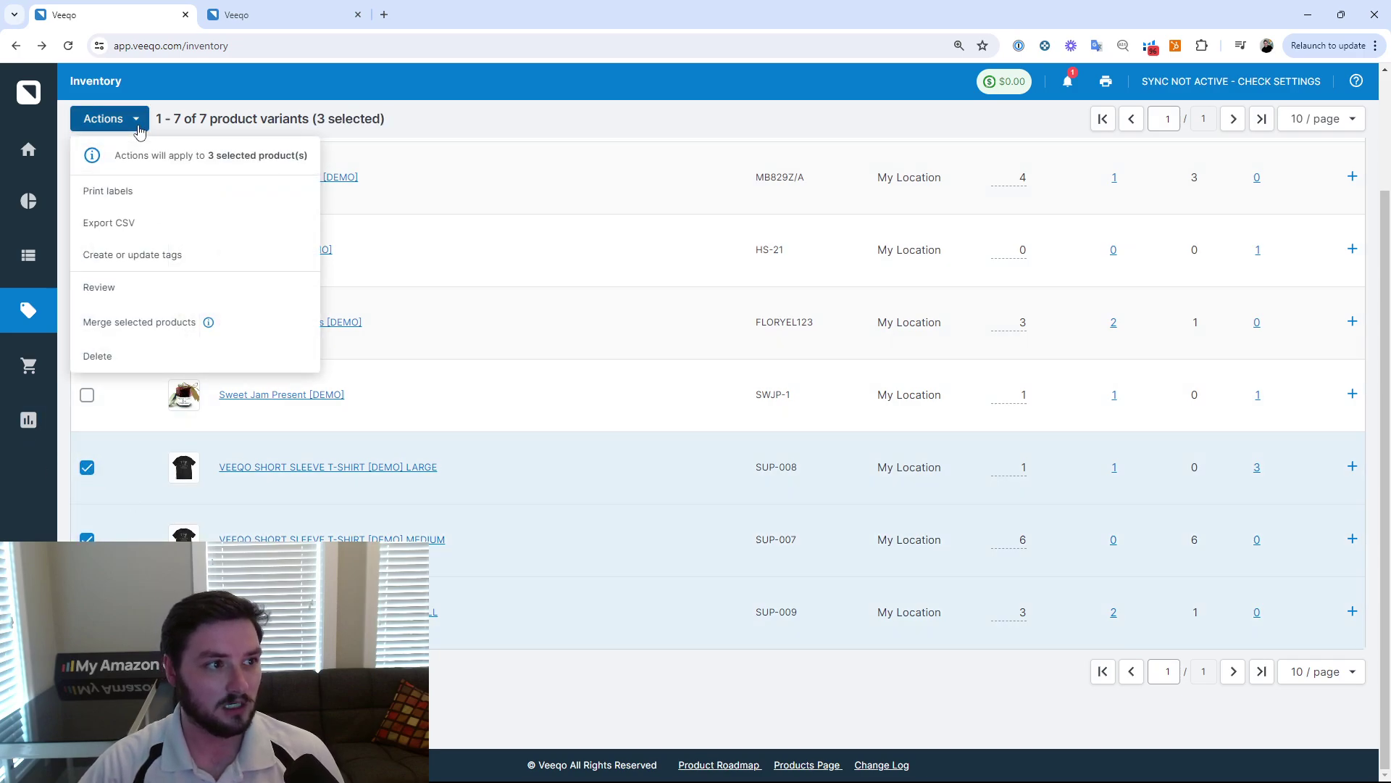
{"action": "left_click", "coordinate": [426, 127]}
{"action": "scroll", "coordinate": [616, 432], "scroll_direction": "up", "scroll_amount": 2}
{"action": "scroll", "coordinate": [620, 435], "scroll_direction": "down", "scroll_amount": 1}
{"action": "scroll", "coordinate": [619, 435], "scroll_direction": "up", "scroll_amount": 1}
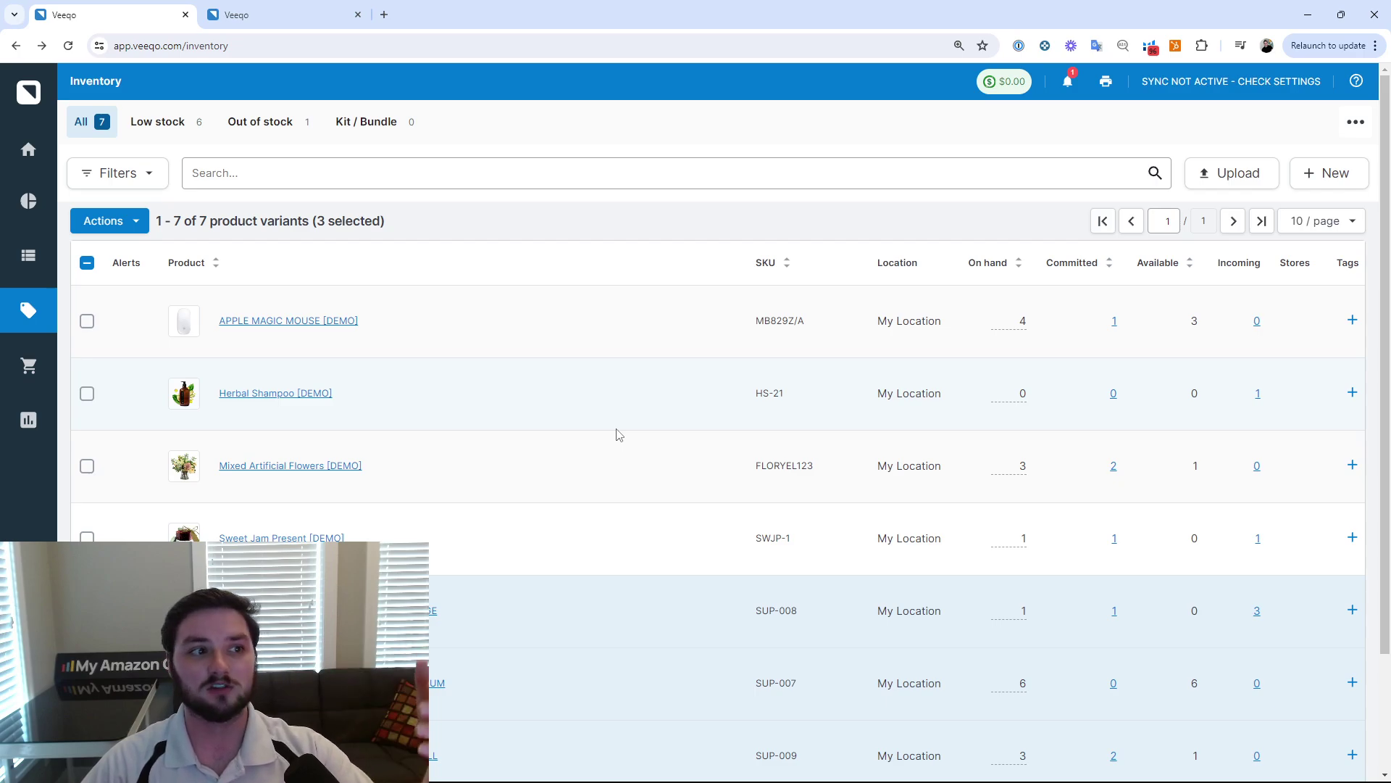
- Filter the inventory to Kit / Bundle, finding none, then switch back to All
{"action": "left_click", "coordinate": [358, 126]}
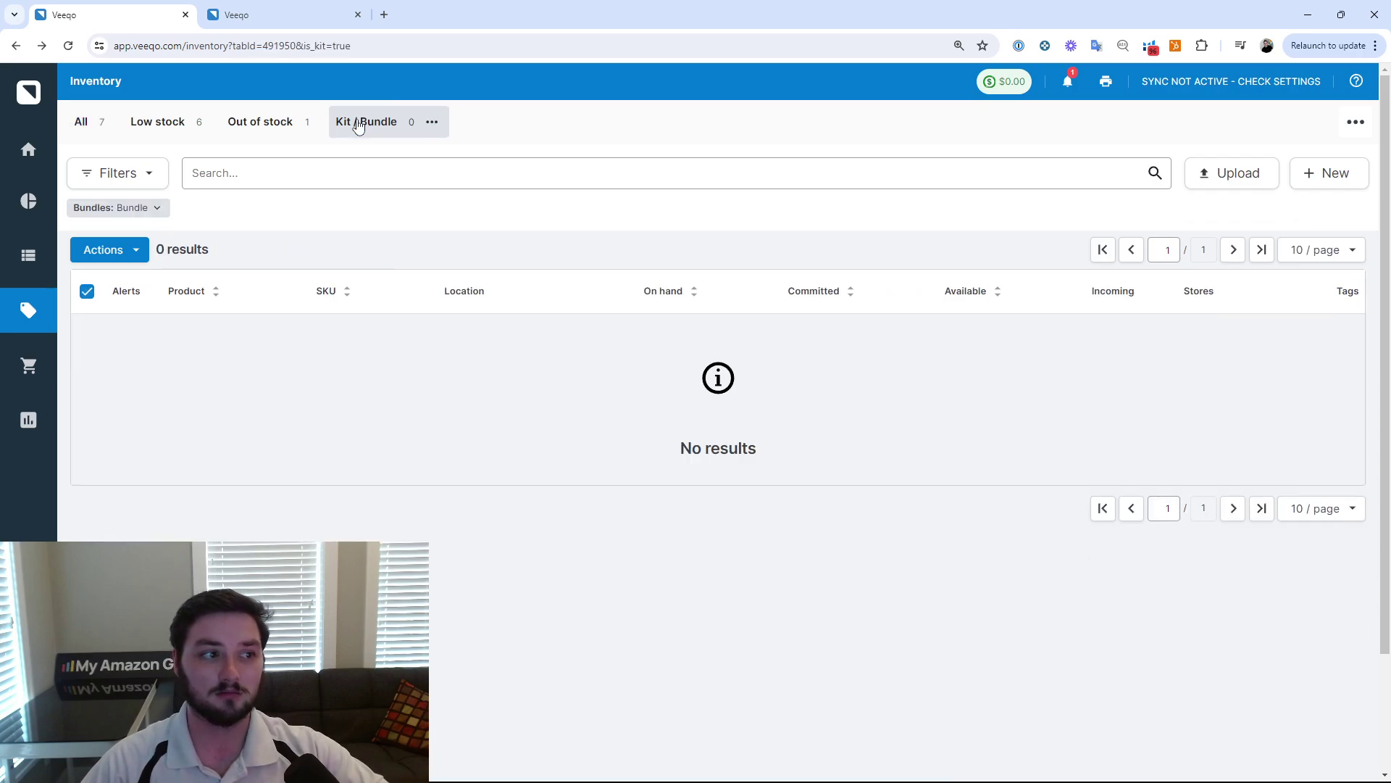
{"action": "left_click", "coordinate": [103, 125]}
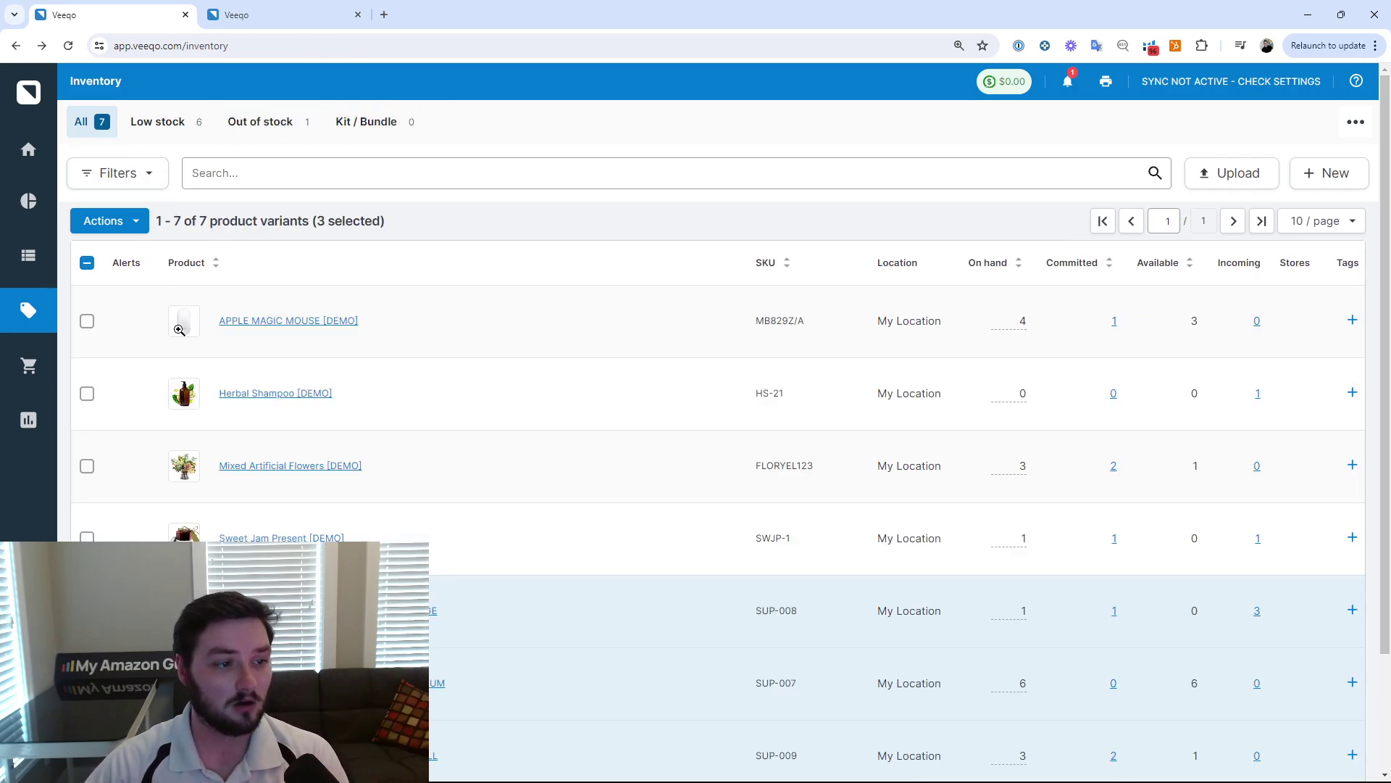
{"action": "scroll", "coordinate": [464, 464], "scroll_direction": "down", "scroll_amount": 2}
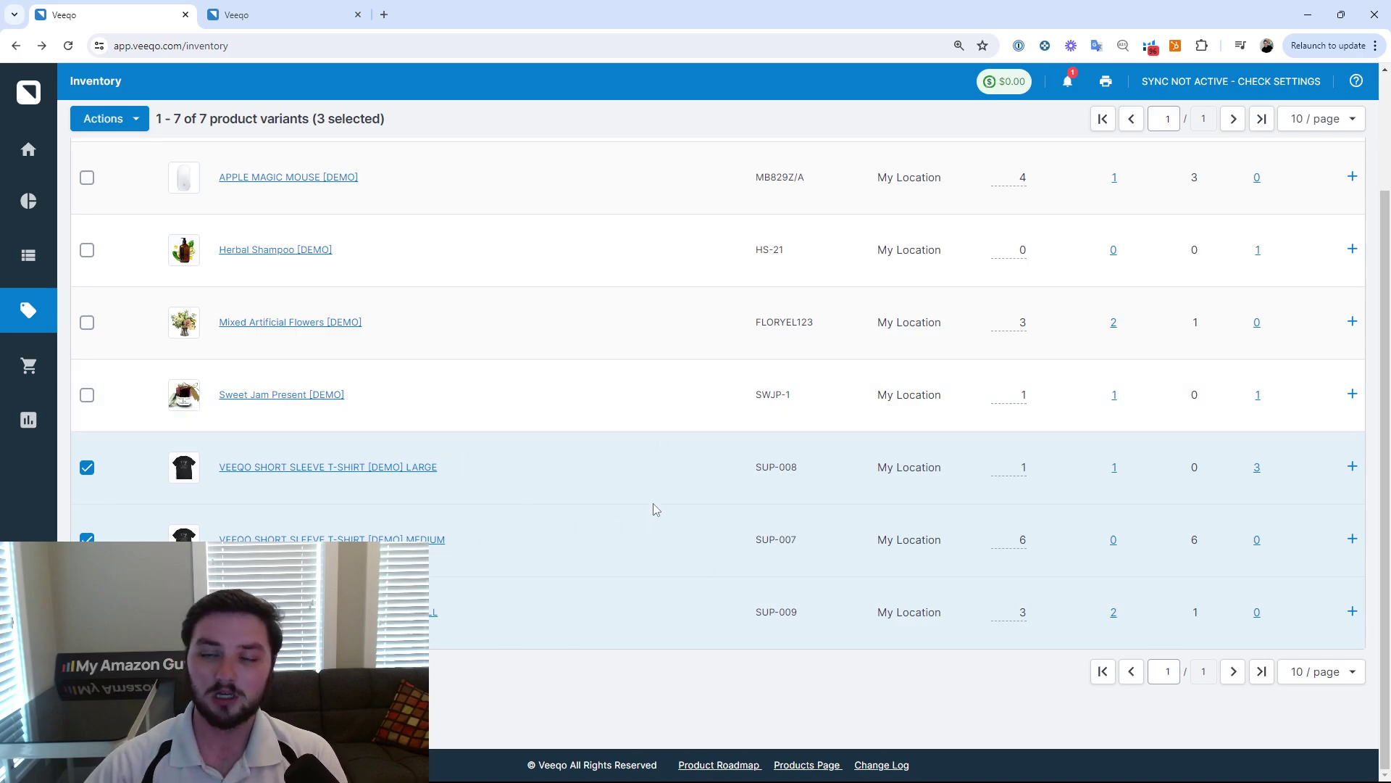
{"action": "scroll", "coordinate": [471, 509], "scroll_direction": "up", "scroll_amount": 2}
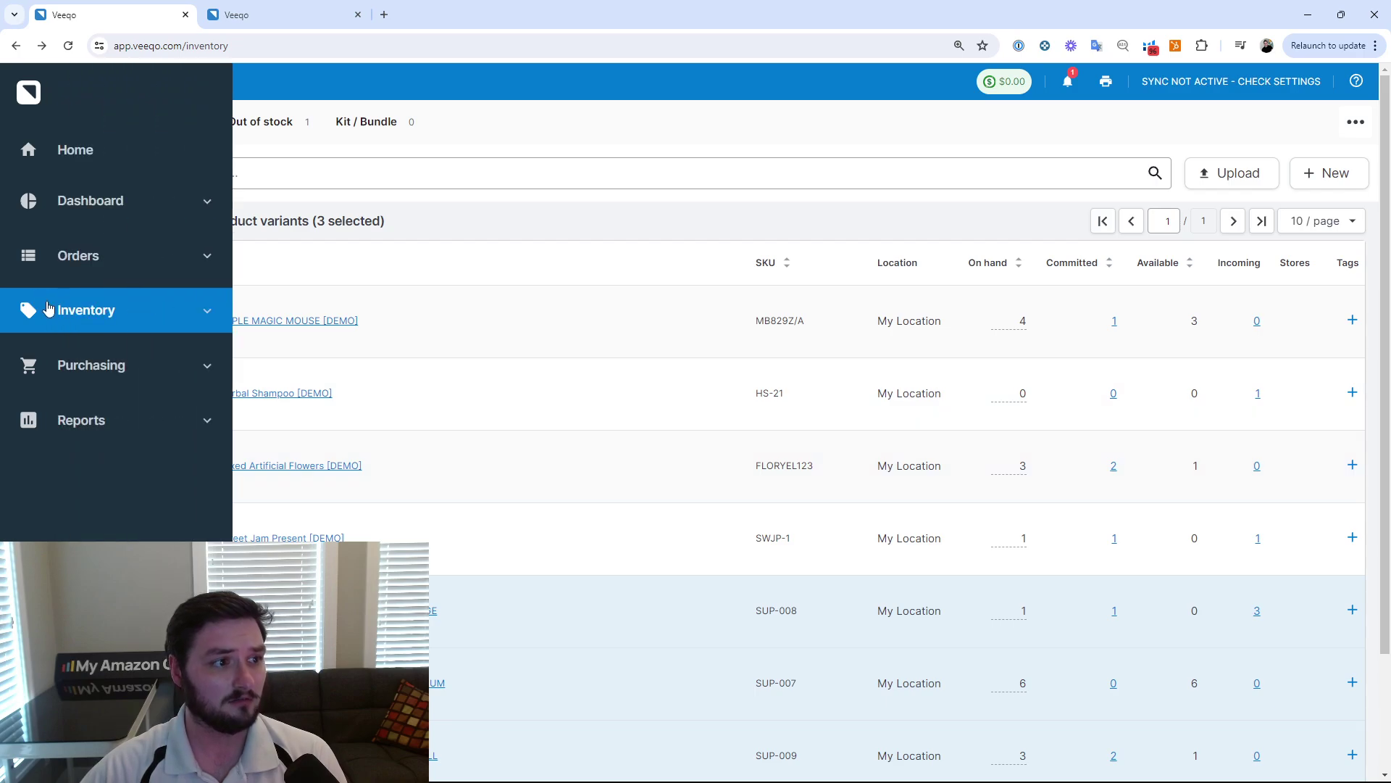
- Visit the Listings page, then open the empty Stock Transfers page
{"action": "left_click", "coordinate": [58, 310]}
{"action": "left_click", "coordinate": [129, 408]}
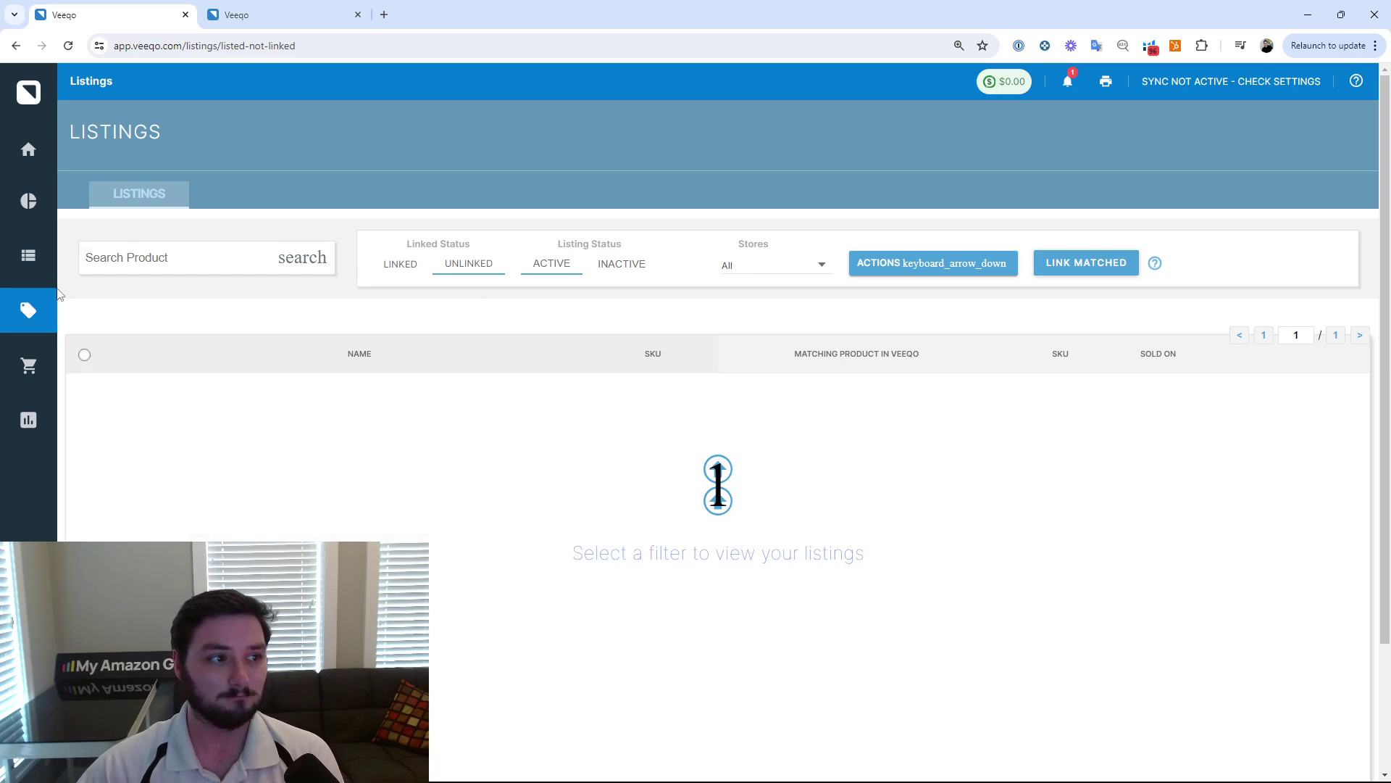
{"action": "mouse_move", "coordinate": [28, 419]}
{"action": "left_click", "coordinate": [150, 440]}
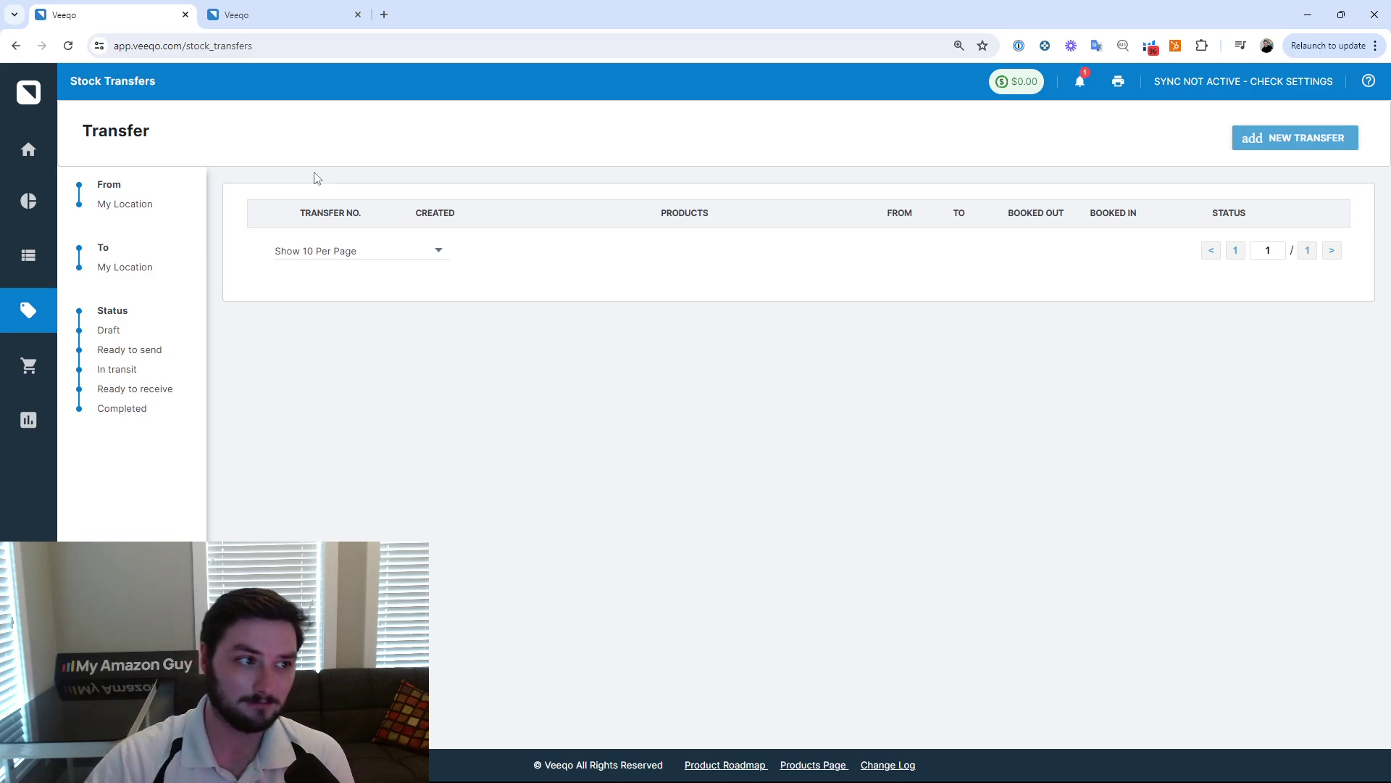
- Review the Price Lists page, then open the Orders list on its Ready To Ship tab
{"action": "mouse_move", "coordinate": [83, 298]}
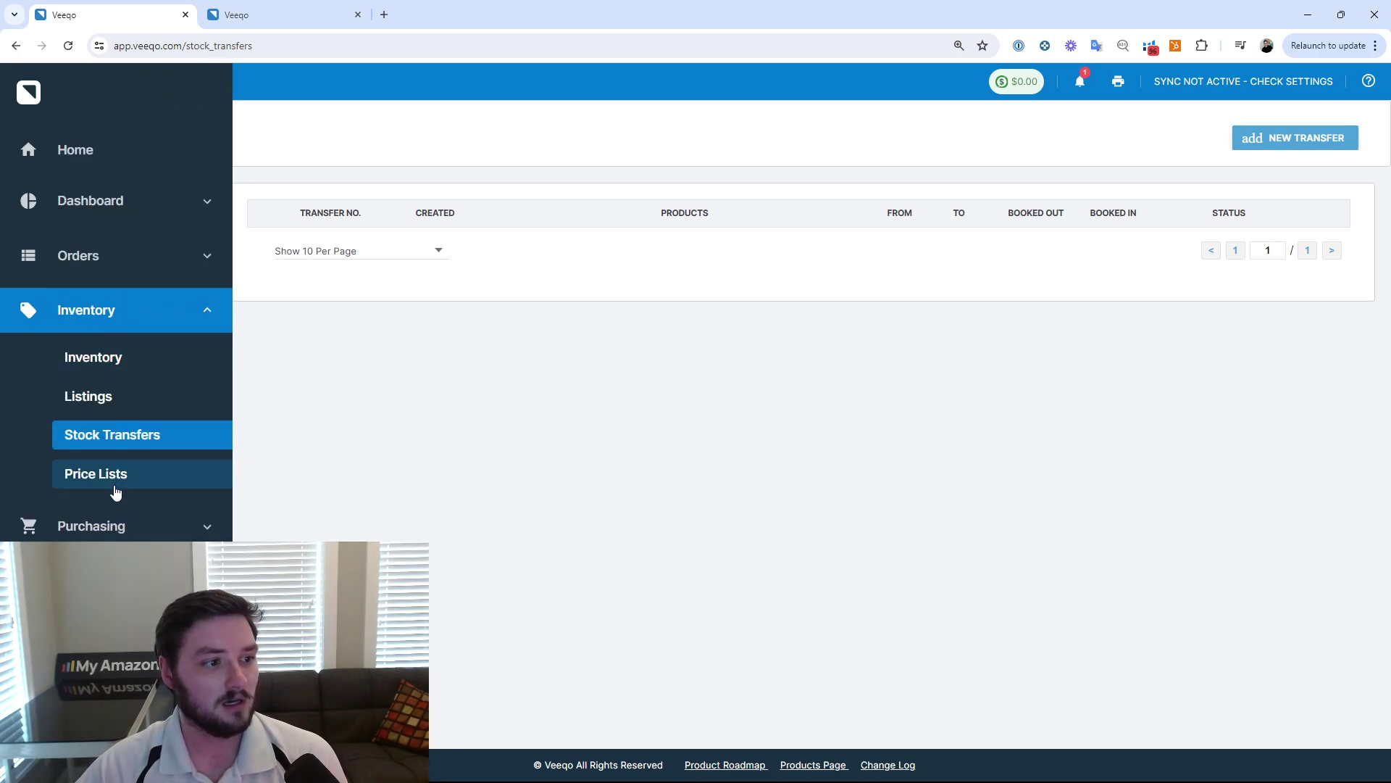
{"action": "left_click", "coordinate": [114, 483]}
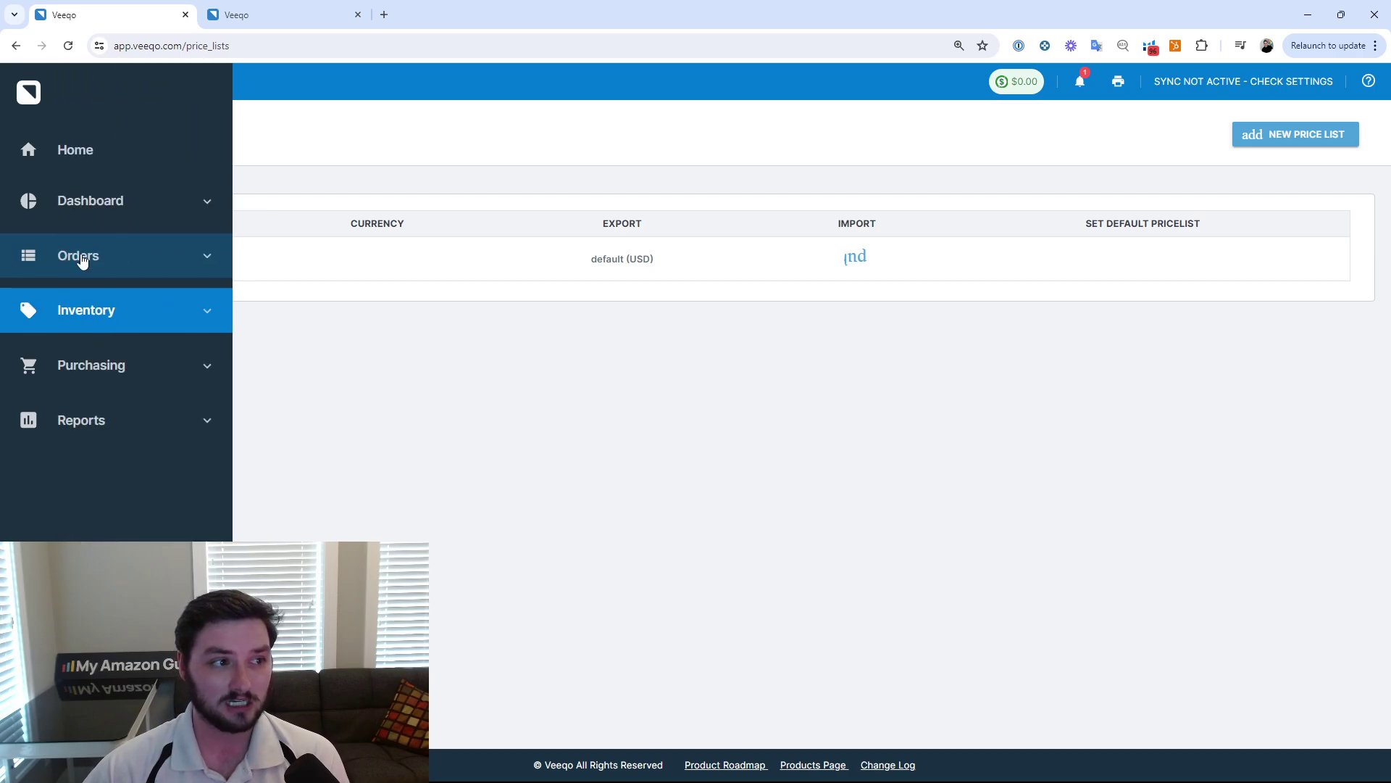
{"action": "left_click", "coordinate": [82, 258]}
{"action": "left_click", "coordinate": [105, 303]}
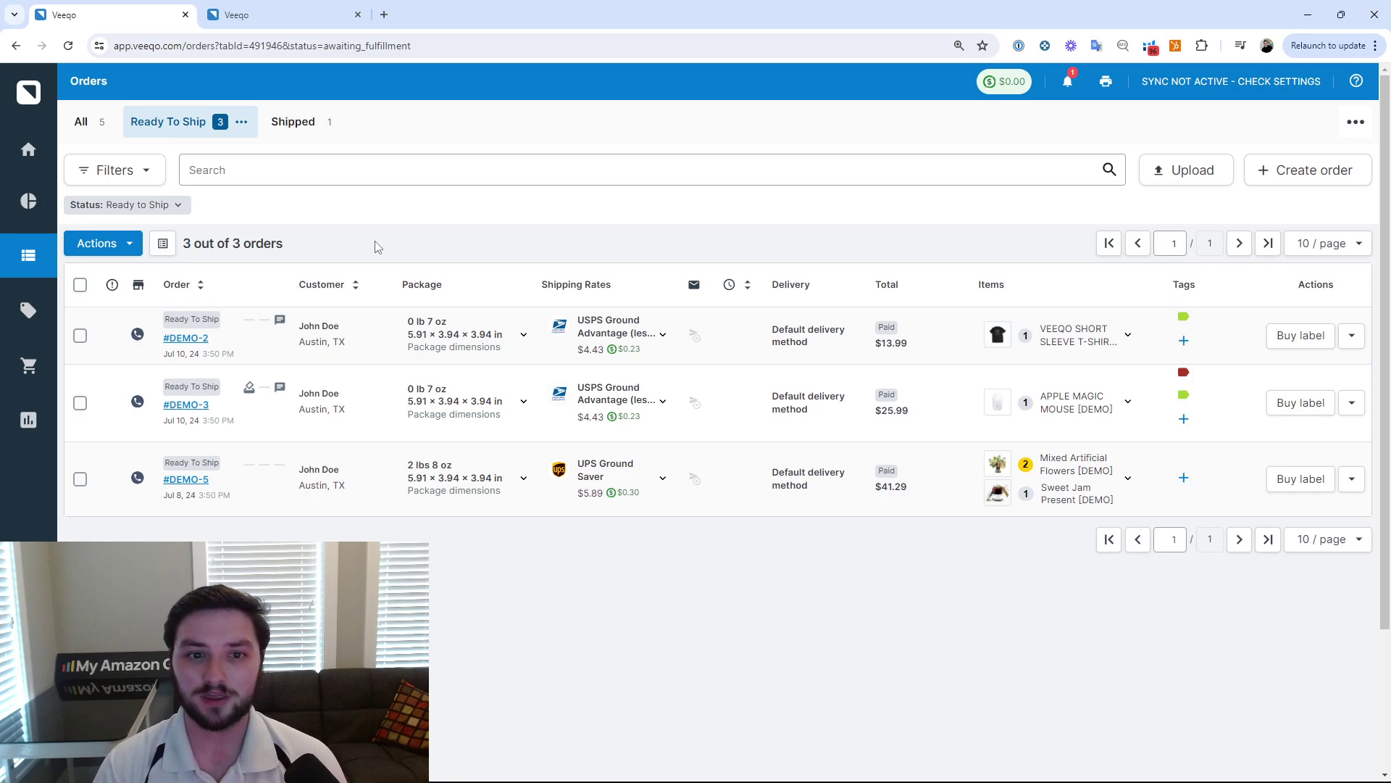
- Open the #DEMO-2 shipping-rate chooser and browse every carrier rate, from $3.87 to $123.50
{"action": "left_click", "coordinate": [645, 332]}
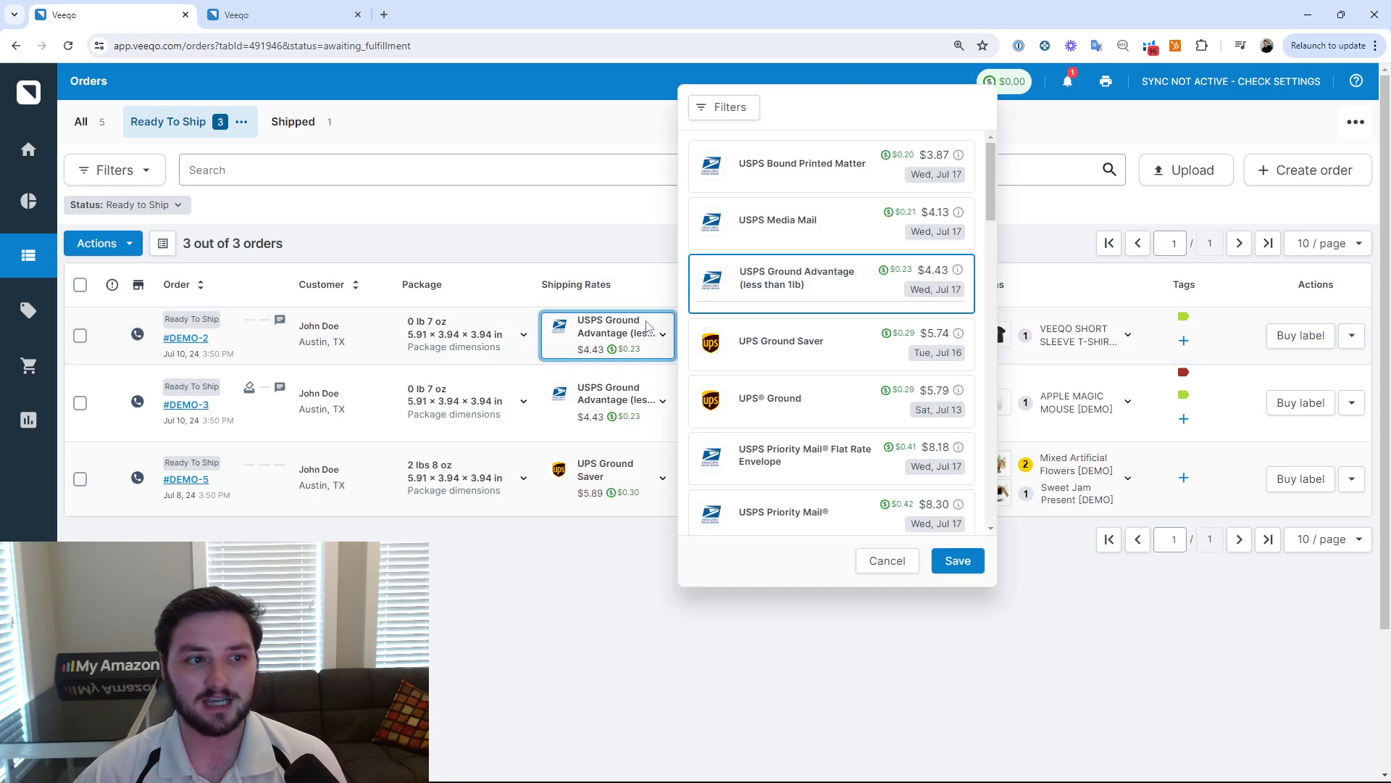
{"action": "scroll", "coordinate": [833, 363], "scroll_direction": "down", "scroll_amount": 10}
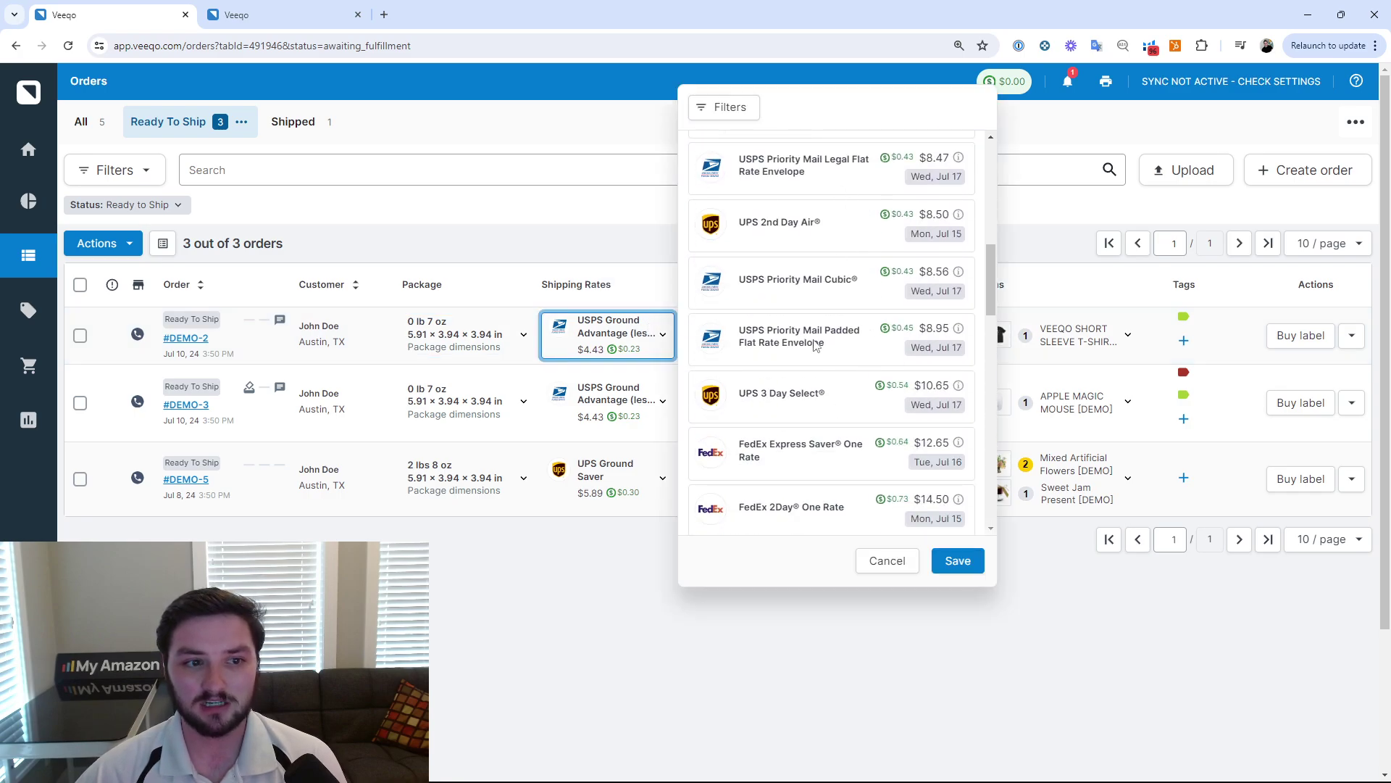
{"action": "scroll", "coordinate": [875, 311], "scroll_direction": "down", "scroll_amount": 3}
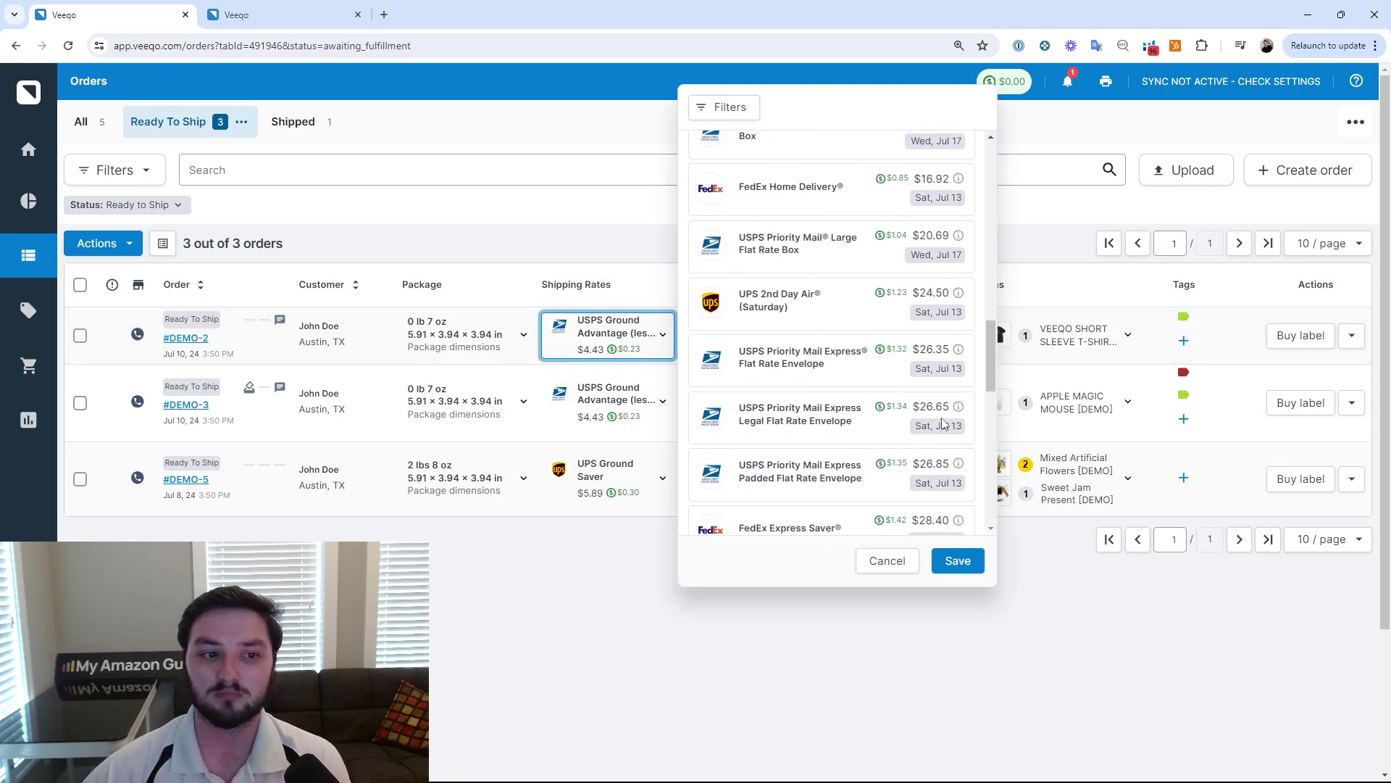
{"action": "left_click_drag", "start_coordinate": [987, 354], "coordinate": [957, 176]}
{"action": "mouse_move", "coordinate": [888, 163]}
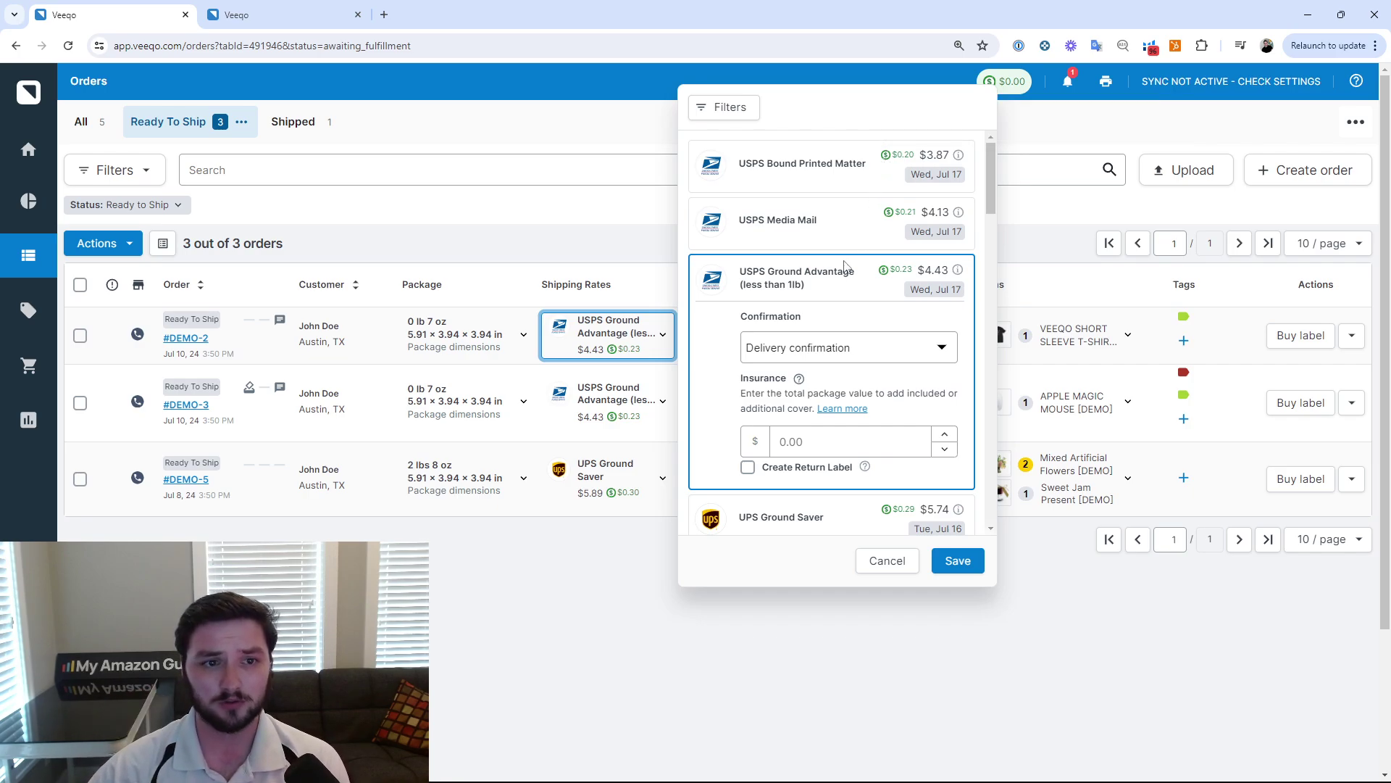
{"action": "mouse_move", "coordinate": [890, 279]}
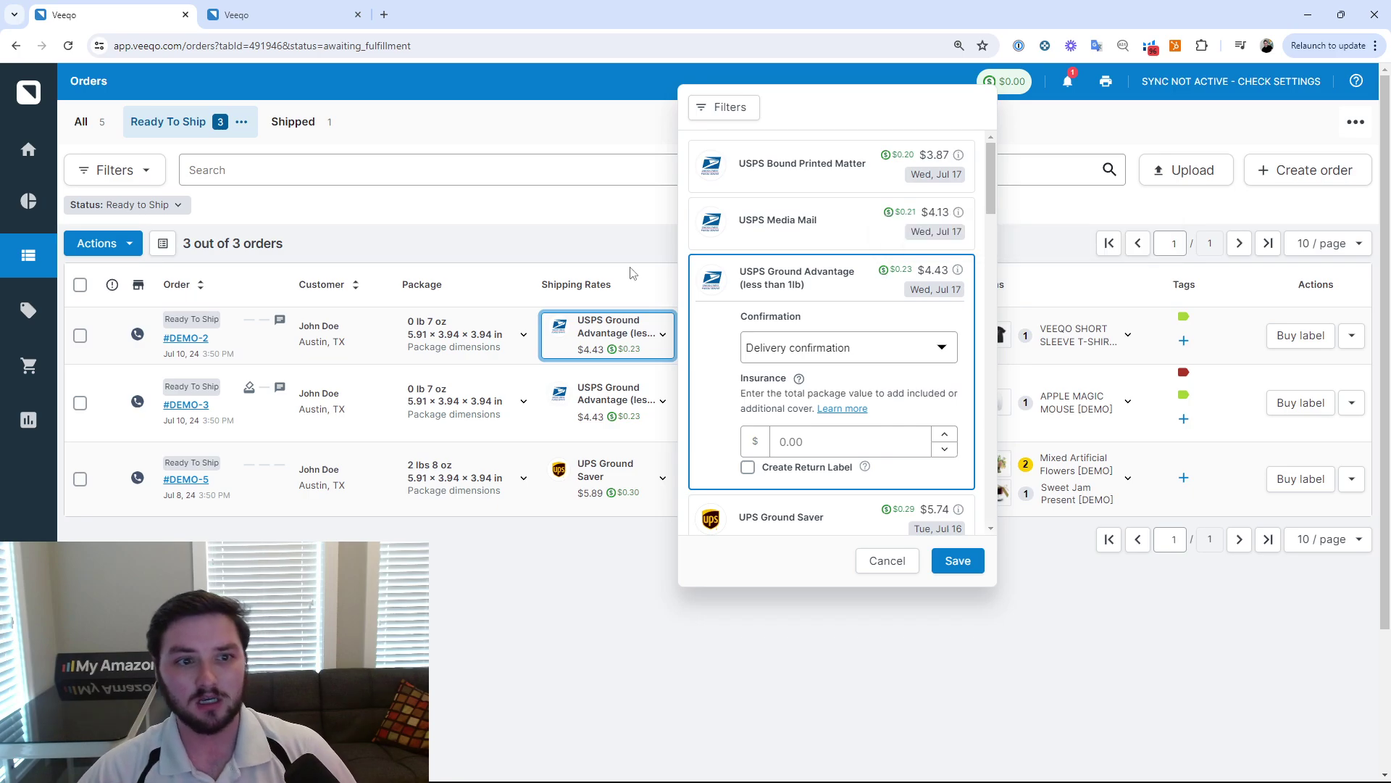
{"action": "left_click_drag", "start_coordinate": [985, 188], "coordinate": [1000, 434]}
{"action": "scroll", "coordinate": [786, 401], "scroll_direction": "down", "scroll_amount": 4}
{"action": "scroll", "coordinate": [787, 401], "scroll_direction": "down", "scroll_amount": 4}
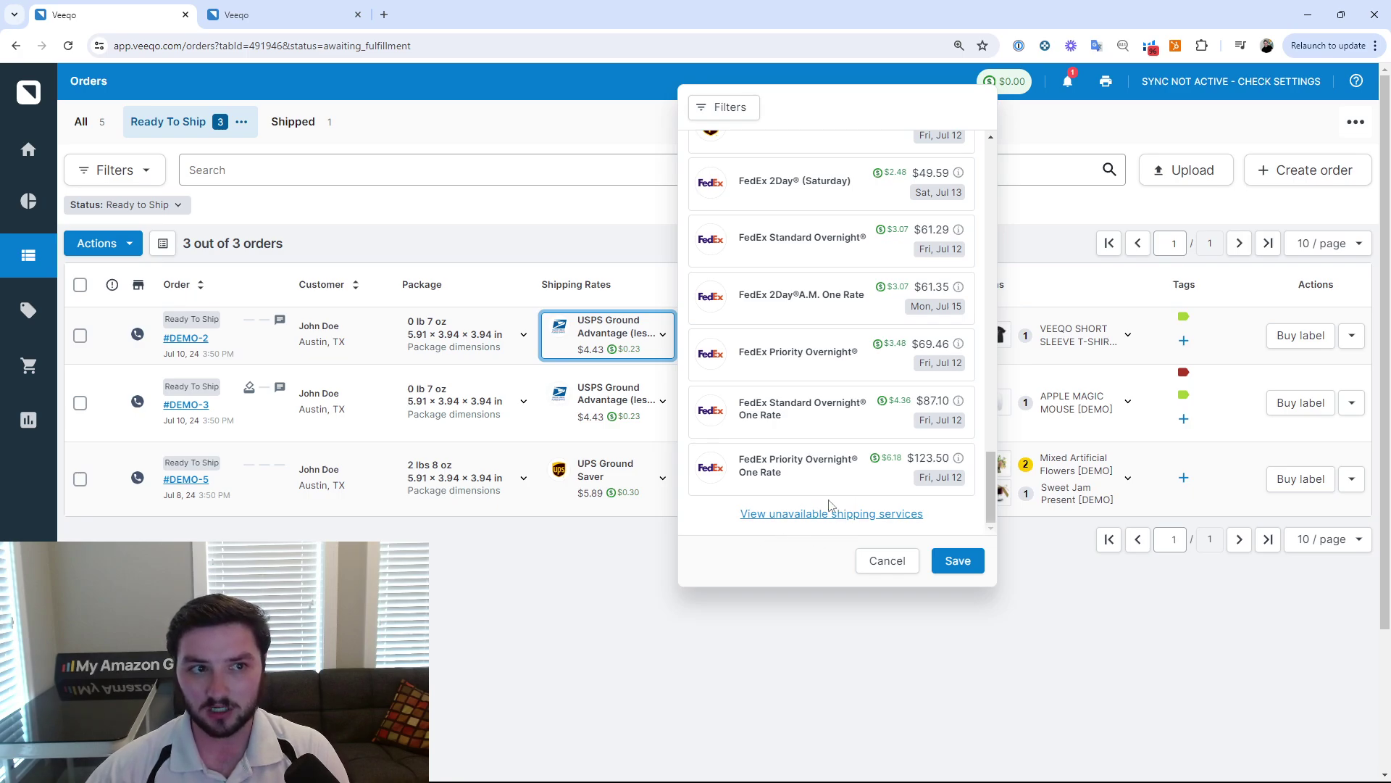
{"action": "scroll", "coordinate": [795, 258], "scroll_direction": "up", "scroll_amount": 5}
- Toggle the delivery confirmation filter off and return to the cheapest rates at the top
{"action": "left_click", "coordinate": [721, 106]}
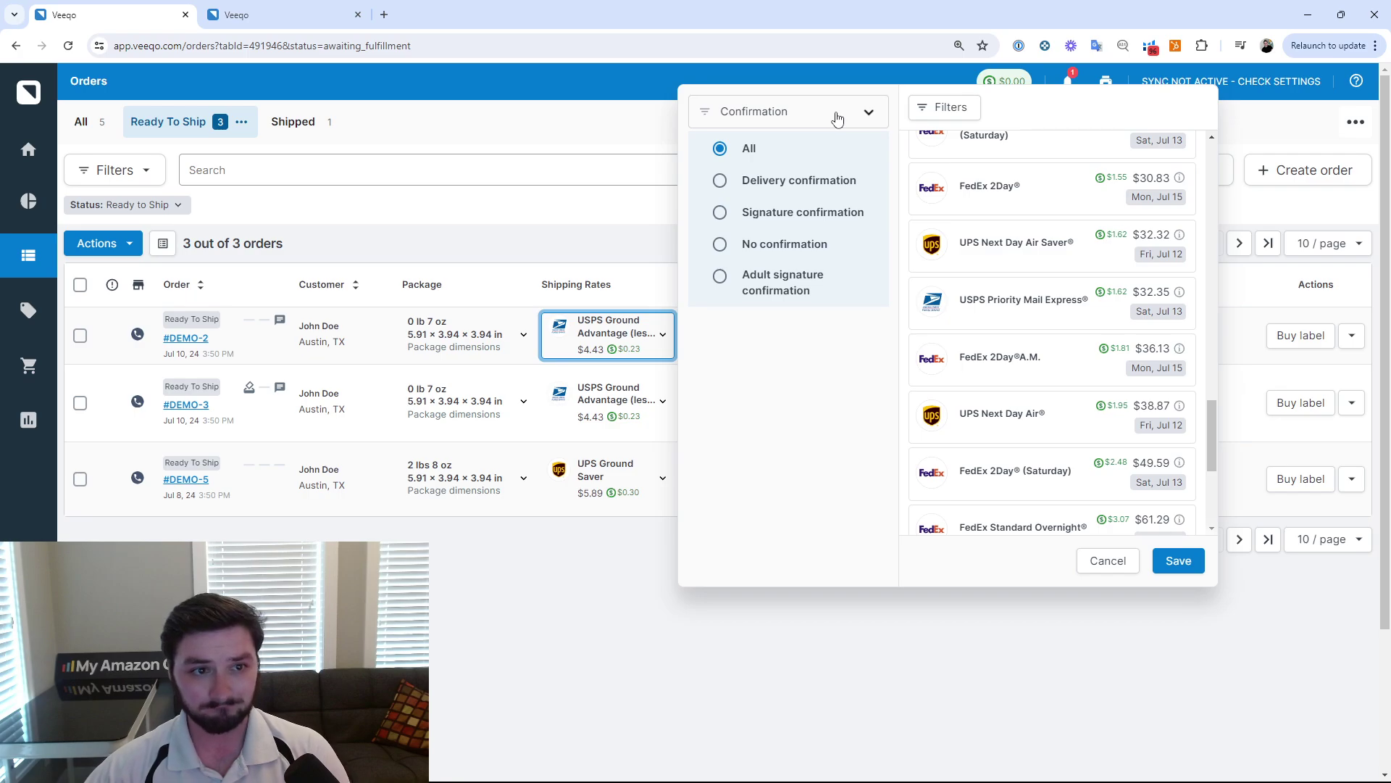
{"action": "left_click", "coordinate": [945, 111]}
{"action": "scroll", "coordinate": [859, 288], "scroll_direction": "up", "scroll_amount": 8}
{"action": "scroll", "coordinate": [856, 285], "scroll_direction": "up", "scroll_amount": 1}
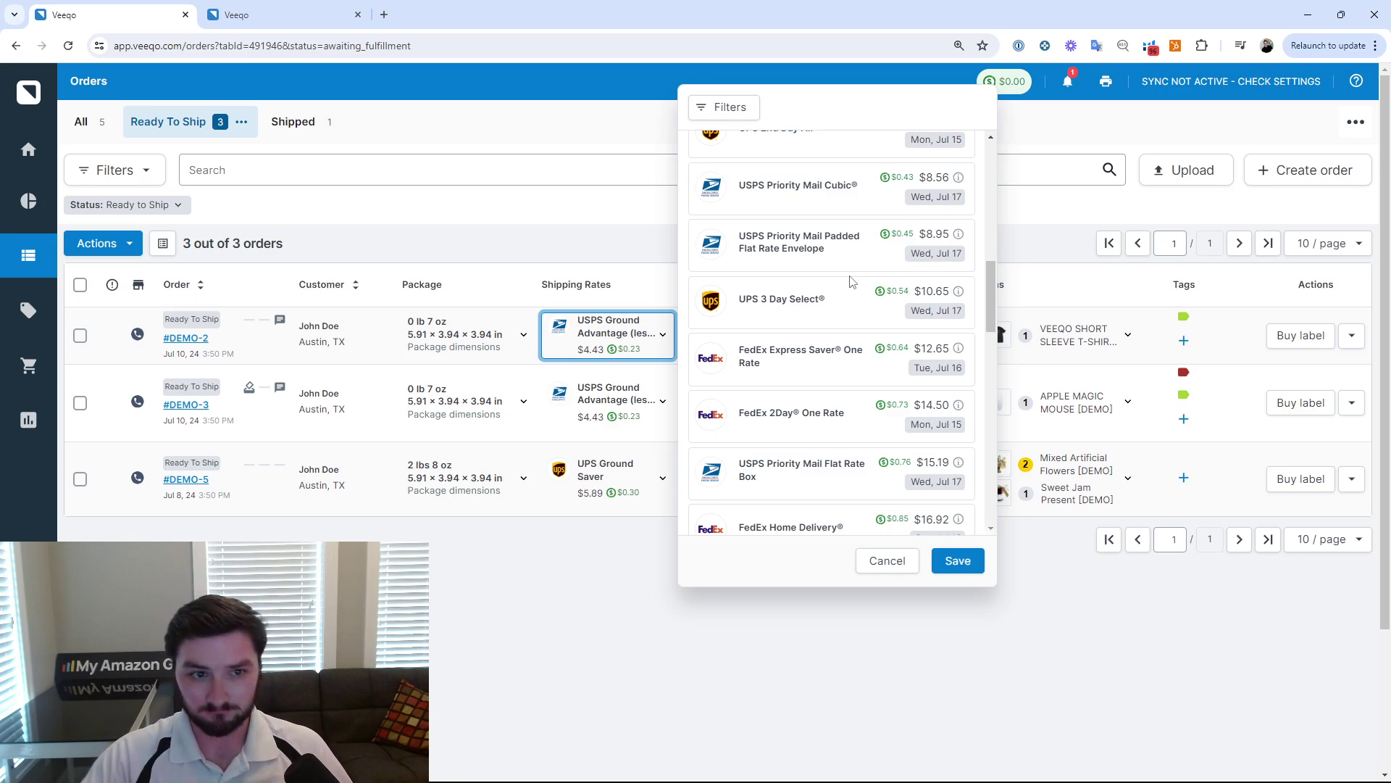
{"action": "scroll", "coordinate": [862, 290], "scroll_direction": "up", "scroll_amount": 10}
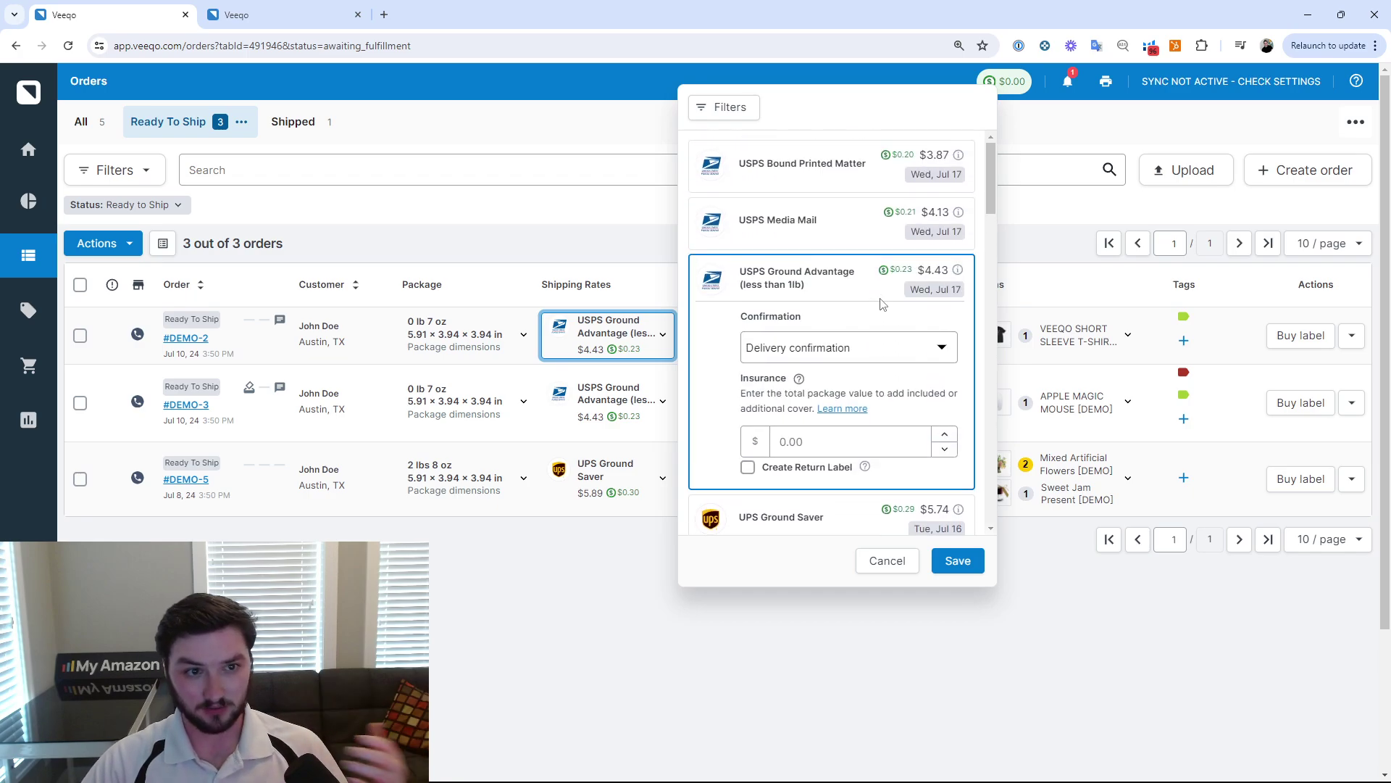
- Compare UPS Ground Saver and UPS Ground, then cancel, keeping USPS Ground Advantage at $4.43
{"action": "mouse_move", "coordinate": [896, 280]}
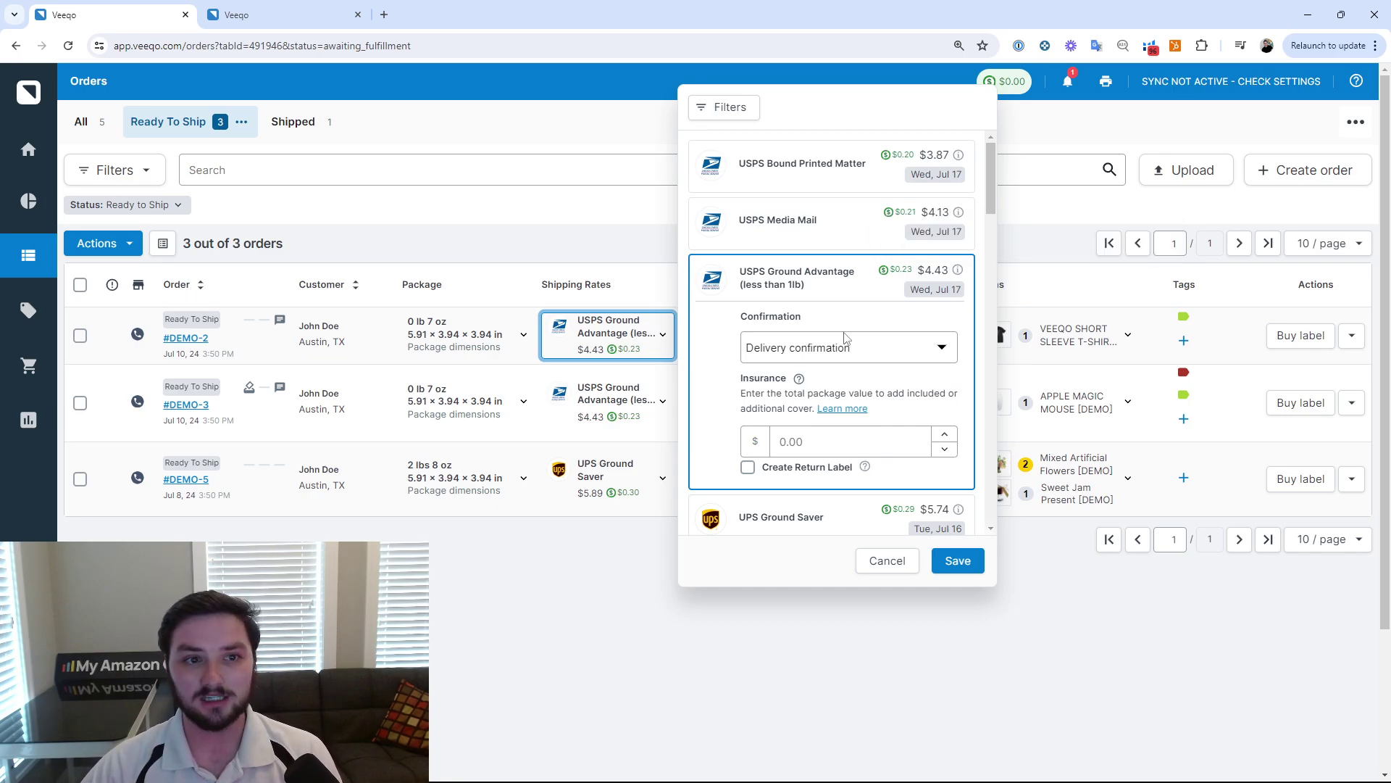
{"action": "scroll", "coordinate": [846, 338], "scroll_direction": "down", "scroll_amount": 3}
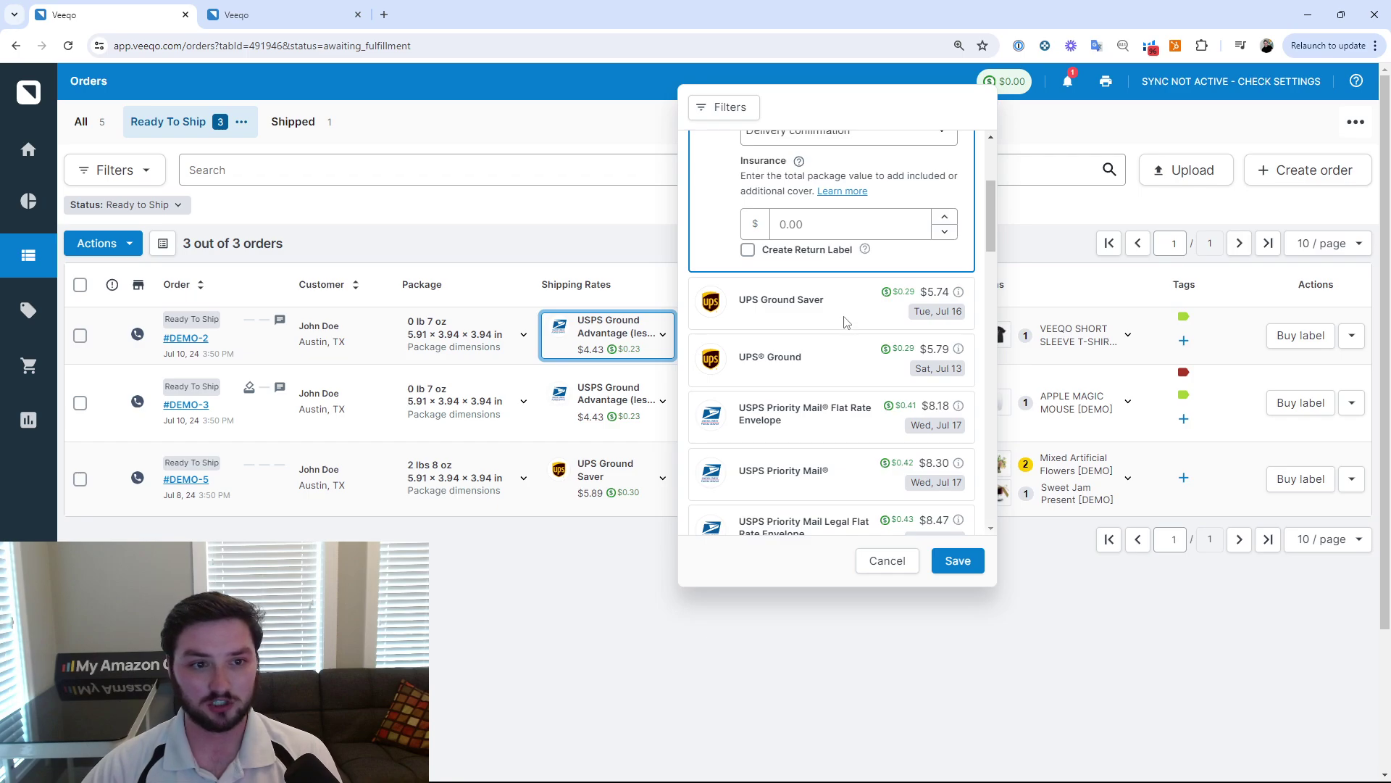
{"action": "scroll", "coordinate": [847, 322], "scroll_direction": "up", "scroll_amount": 2}
{"action": "scroll", "coordinate": [845, 340], "scroll_direction": "up", "scroll_amount": 2}
{"action": "scroll", "coordinate": [833, 384], "scroll_direction": "down", "scroll_amount": 2}
{"action": "left_click", "coordinate": [831, 387]}
{"action": "left_click", "coordinate": [826, 362]}
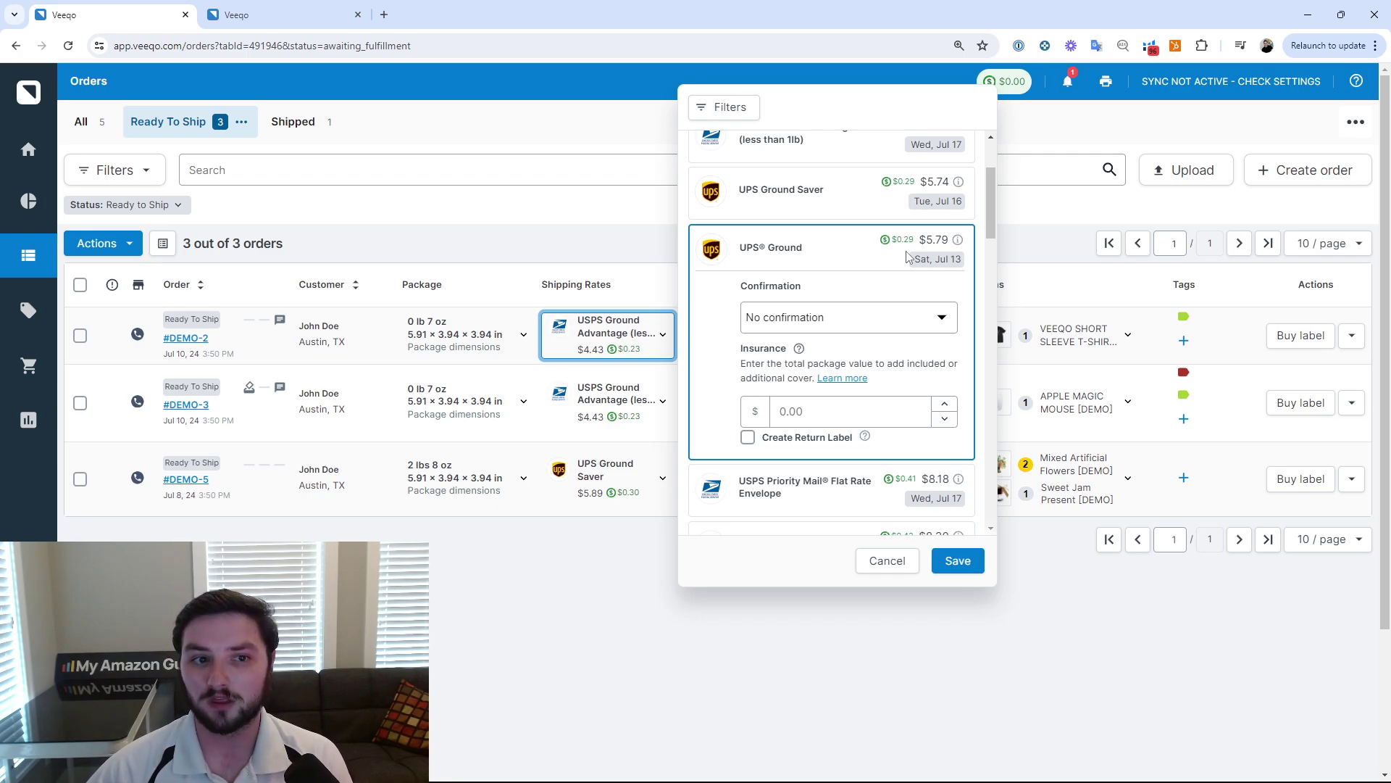
{"action": "left_click", "coordinate": [1077, 217]}
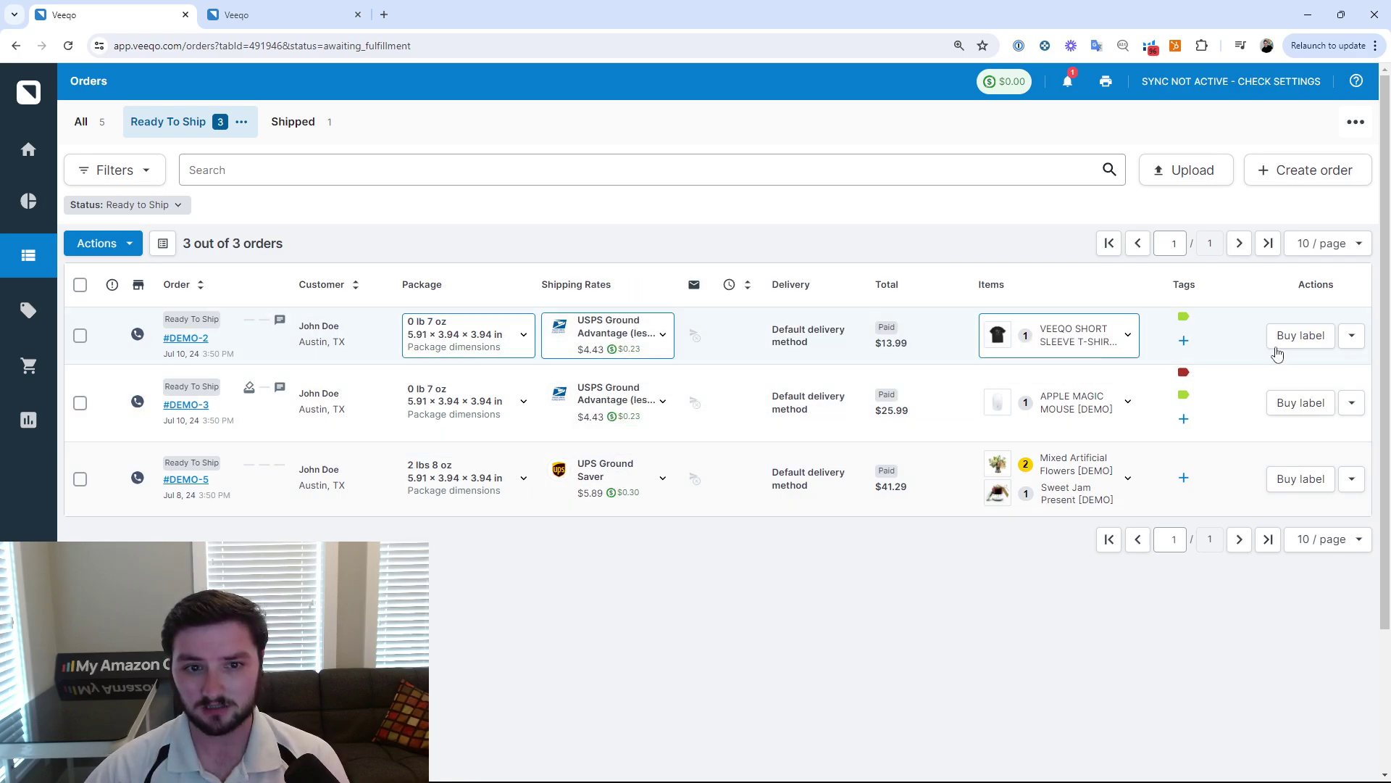
{"action": "left_click", "coordinate": [1353, 337]}
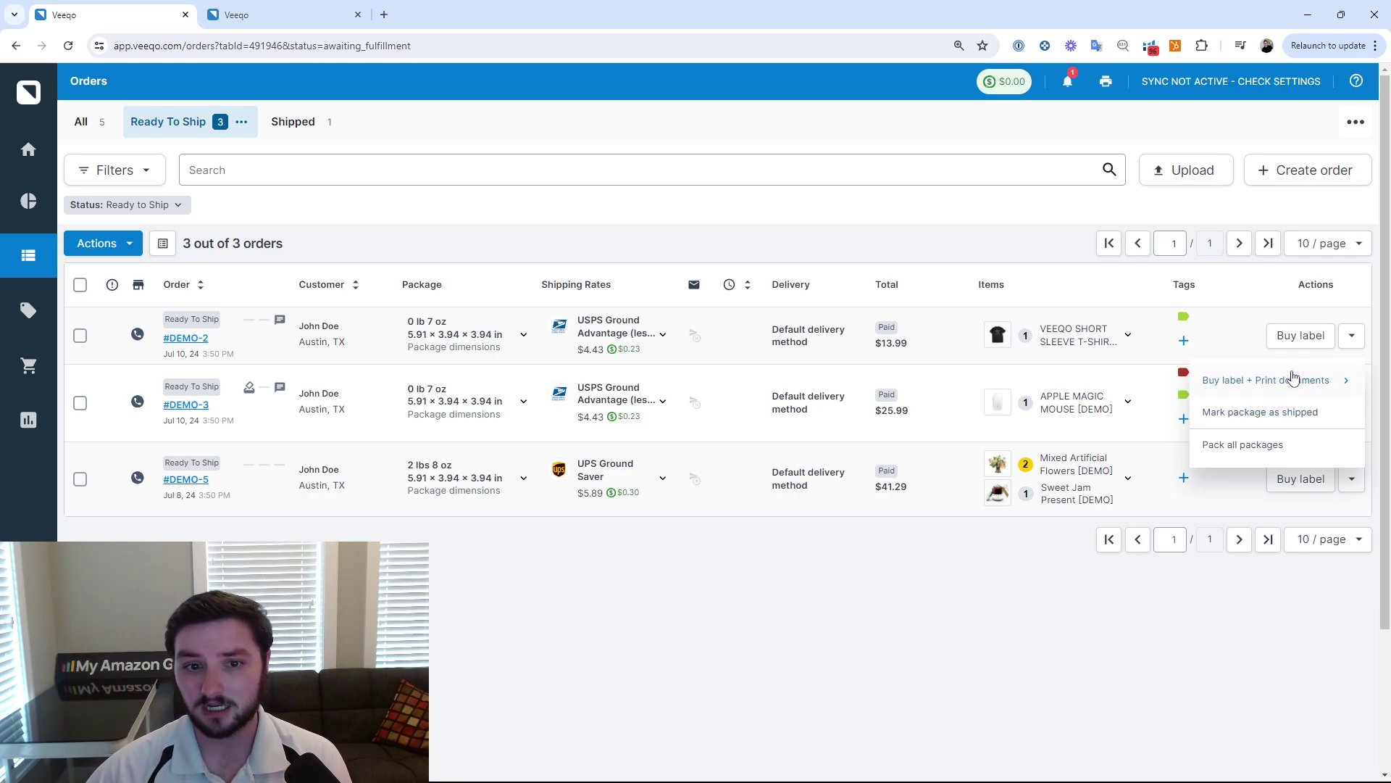
{"action": "left_click", "coordinate": [1263, 305]}
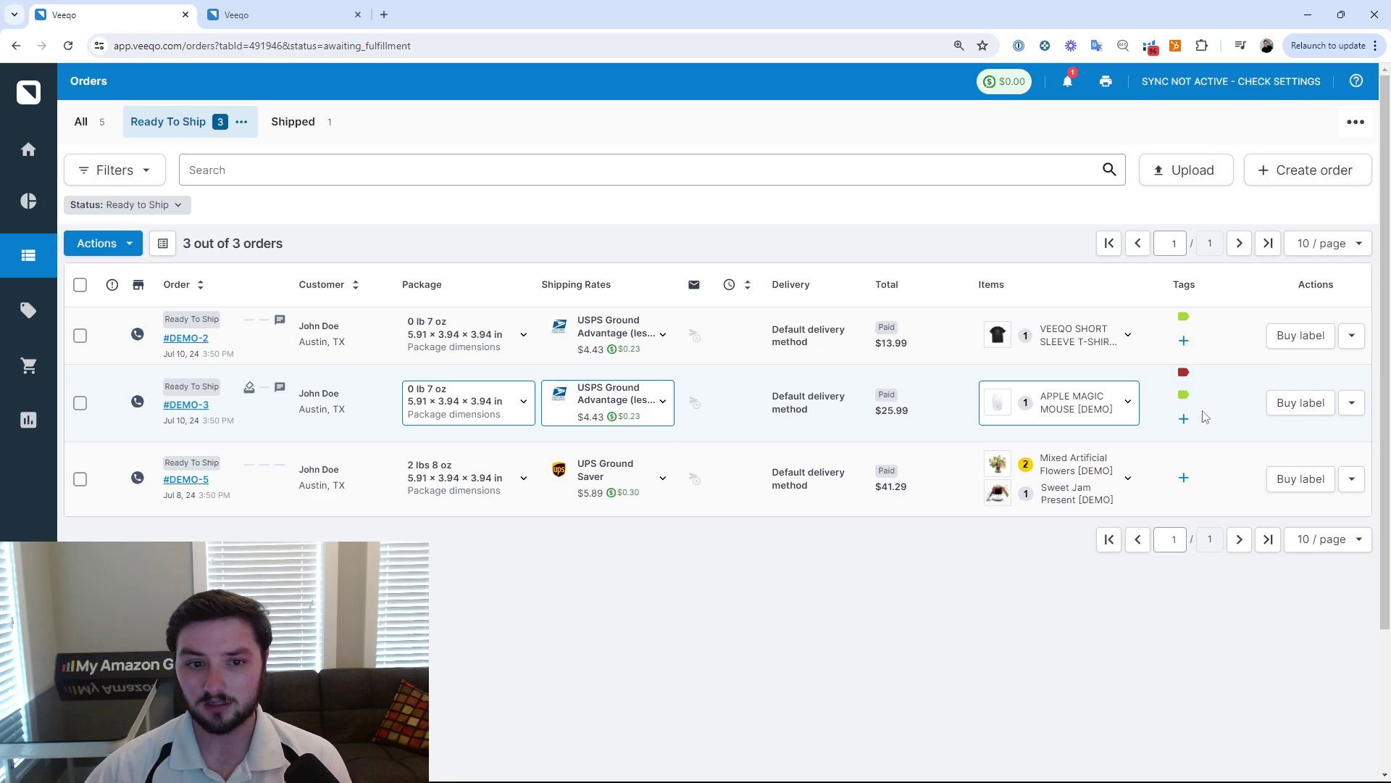
{"action": "left_click", "coordinate": [1184, 418]}
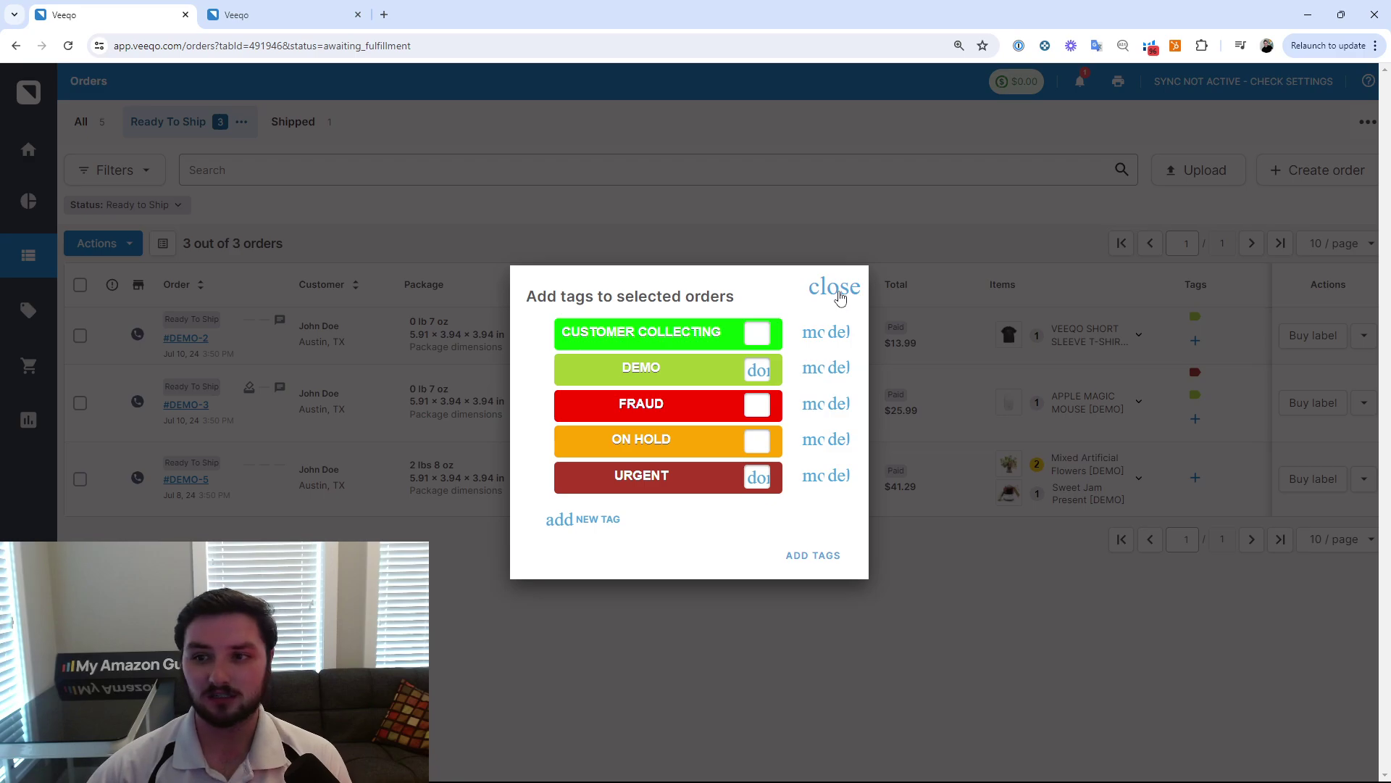
{"action": "left_click", "coordinate": [839, 296]}
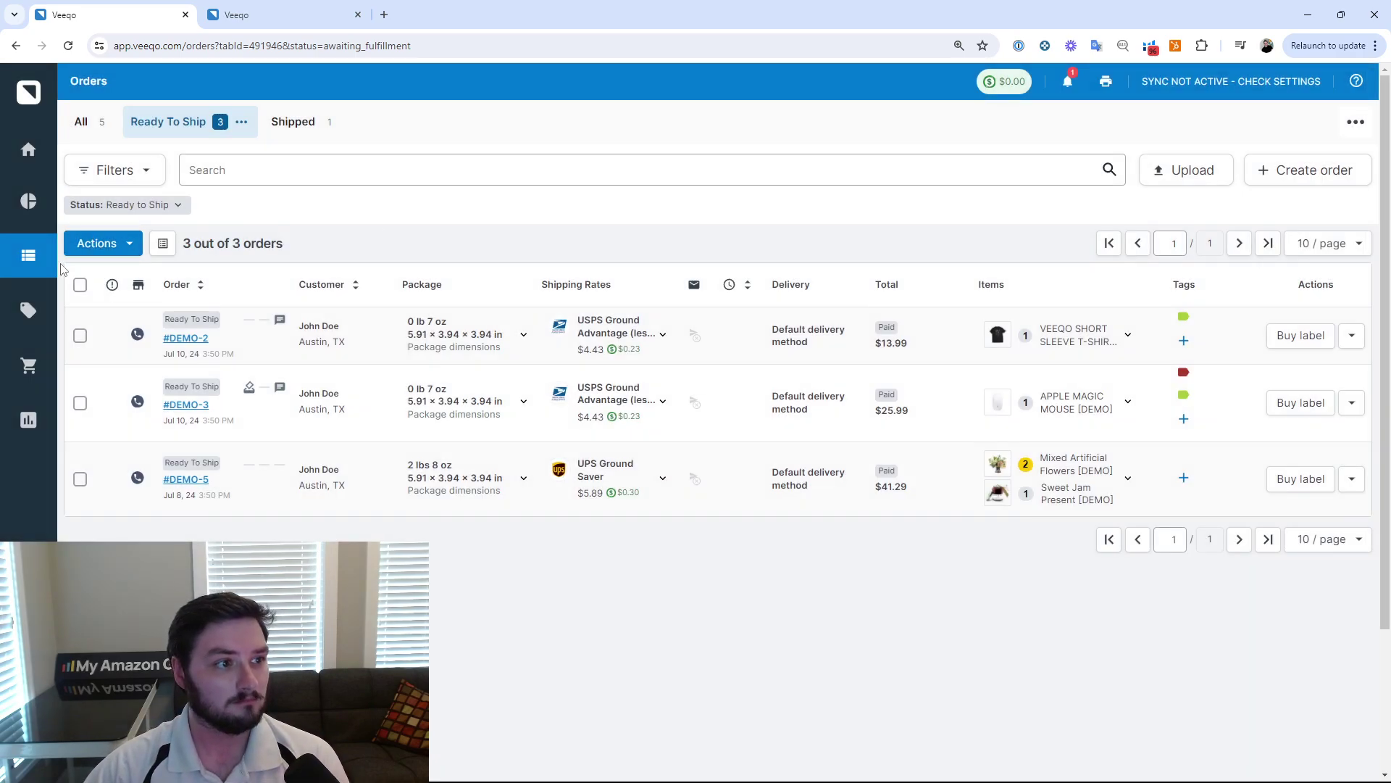
{"action": "mouse_move", "coordinate": [61, 267]}
{"action": "left_click", "coordinate": [116, 342]}
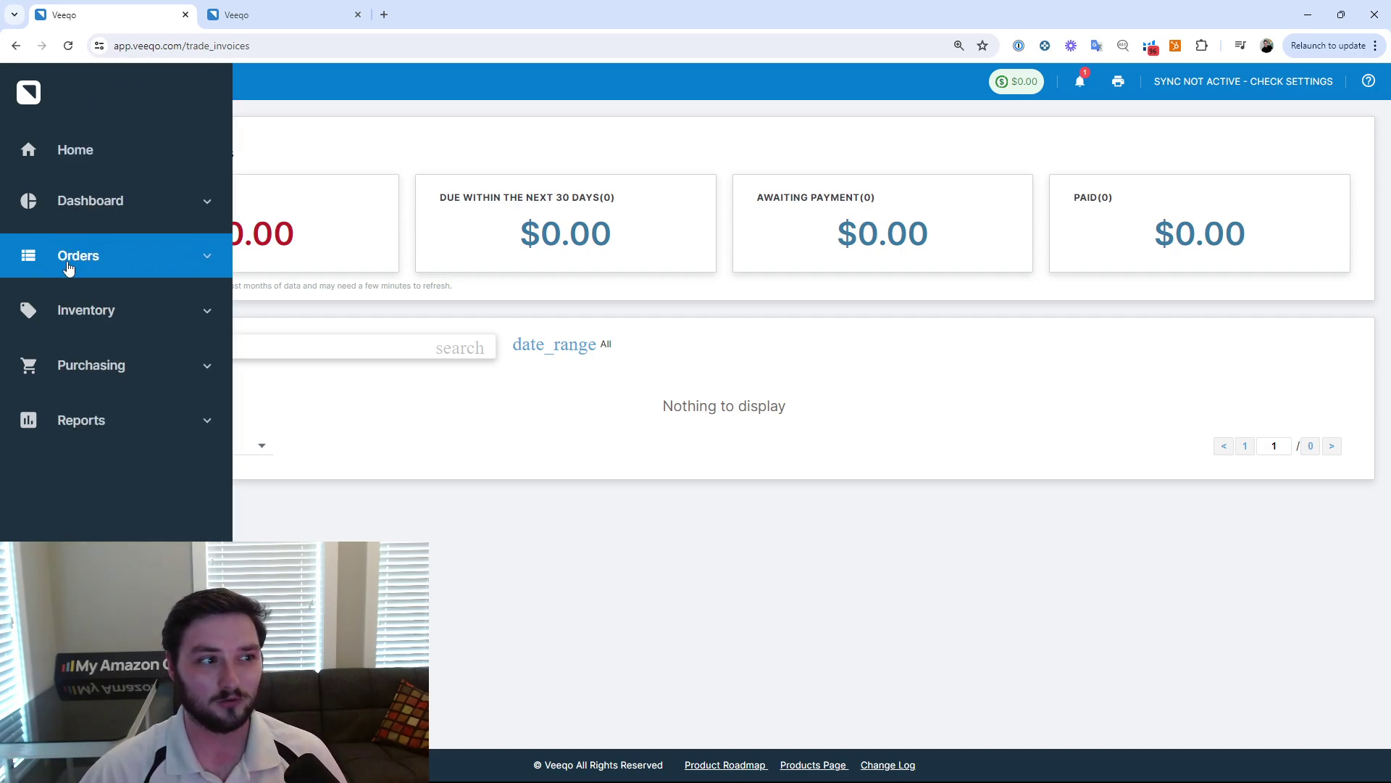
{"action": "left_click", "coordinate": [69, 268]}
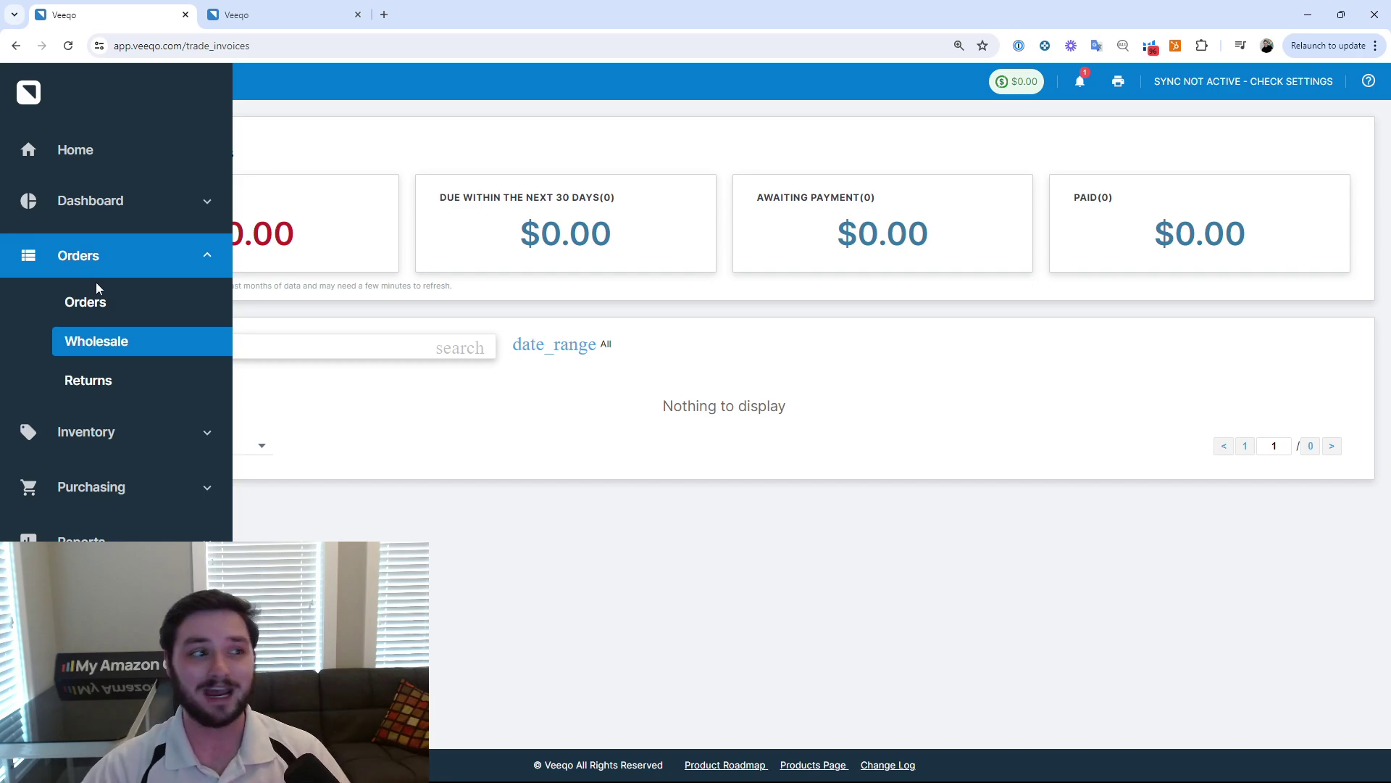
{"action": "left_click", "coordinate": [99, 306]}
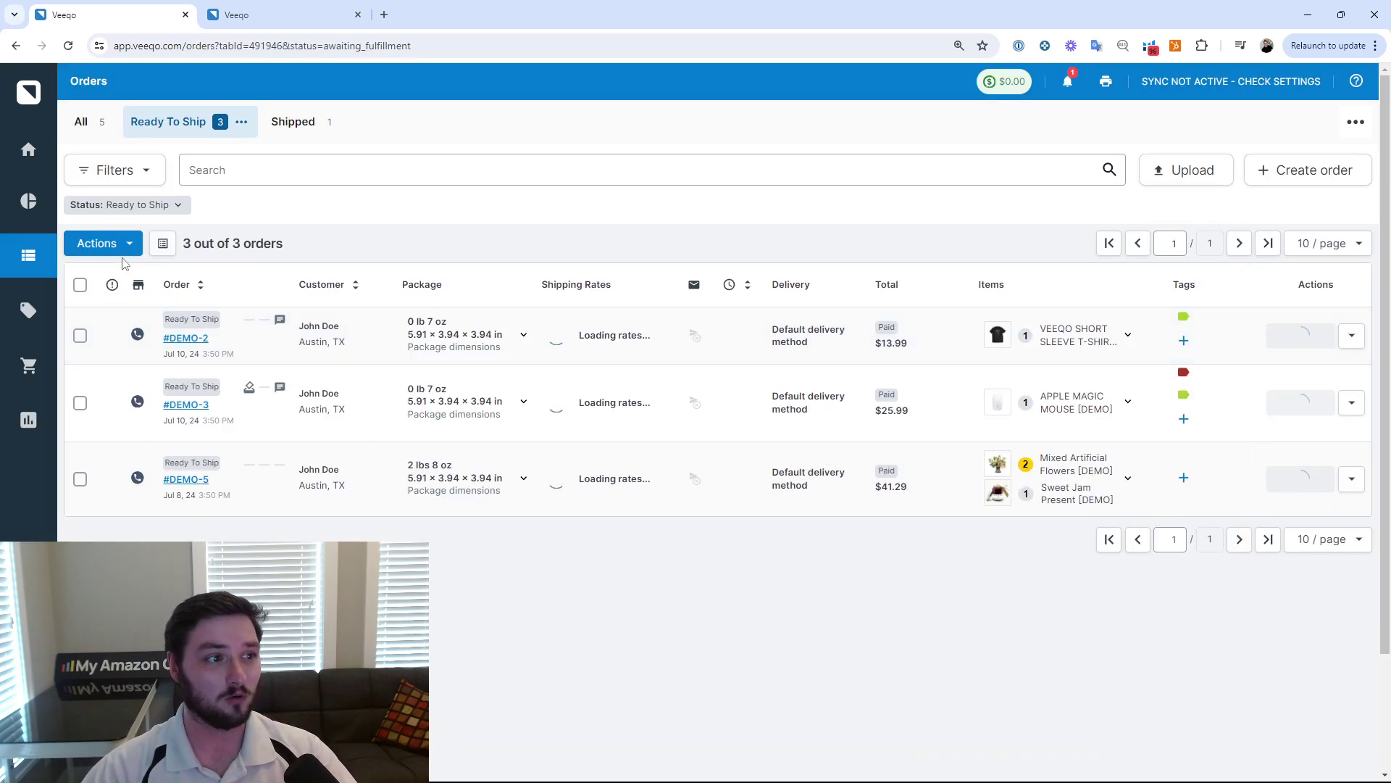
{"action": "left_click", "coordinate": [1286, 171]}
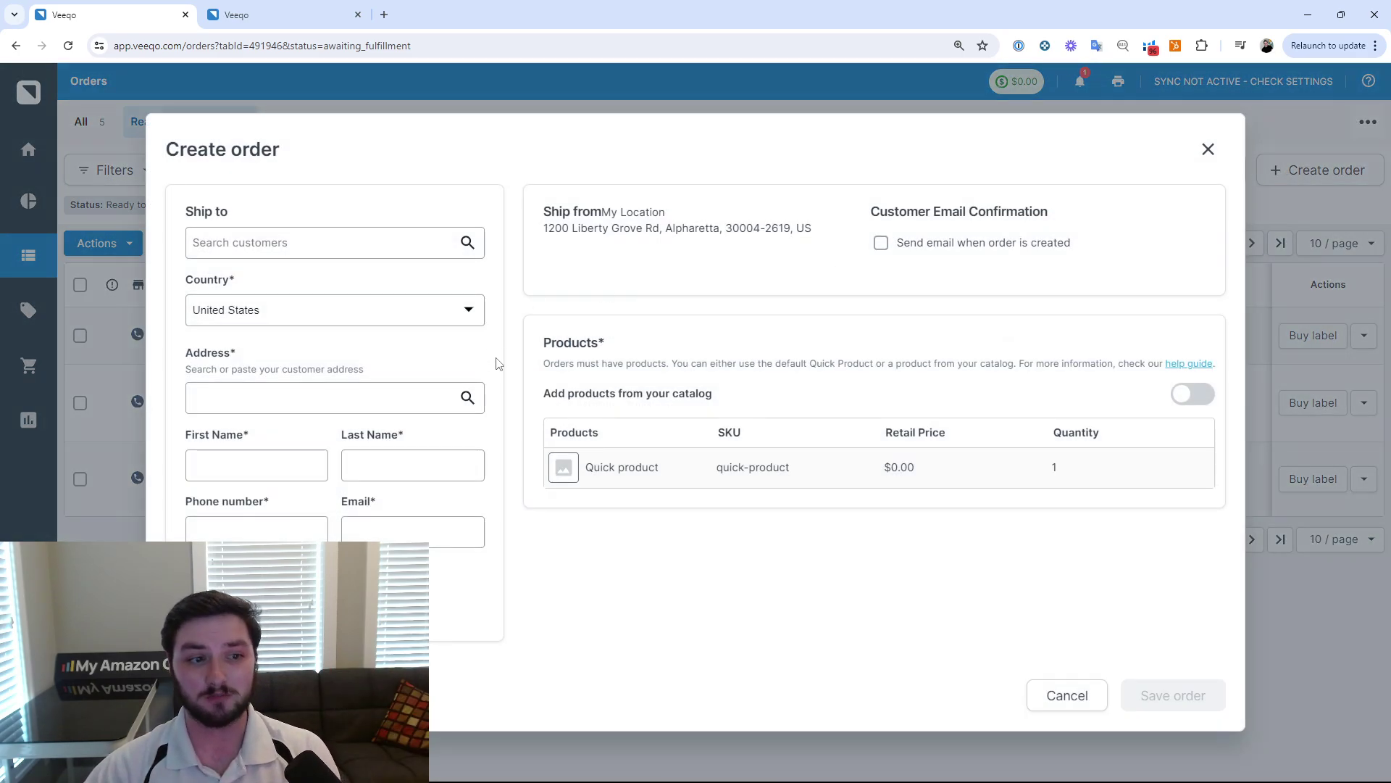
{"action": "left_click", "coordinate": [1210, 158]}
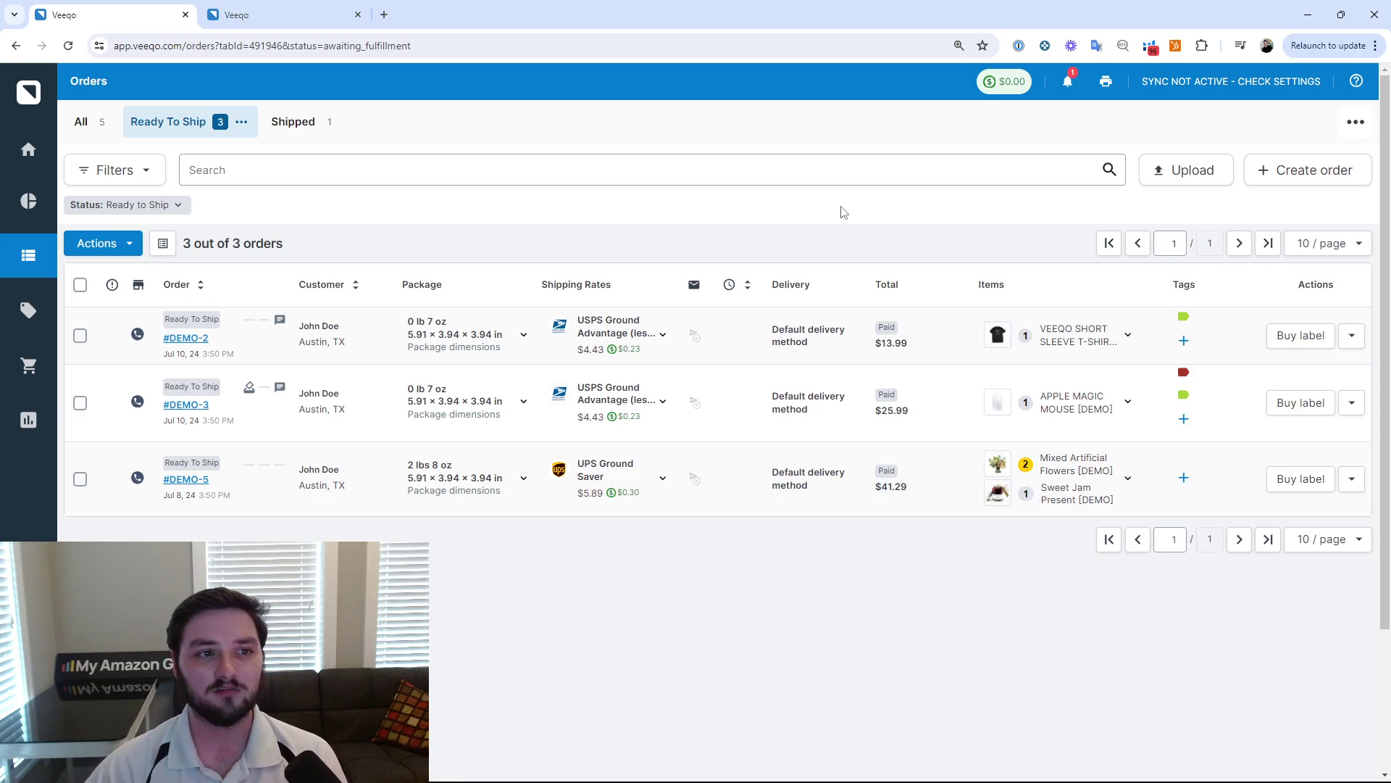
{"action": "mouse_move", "coordinate": [27, 205]}
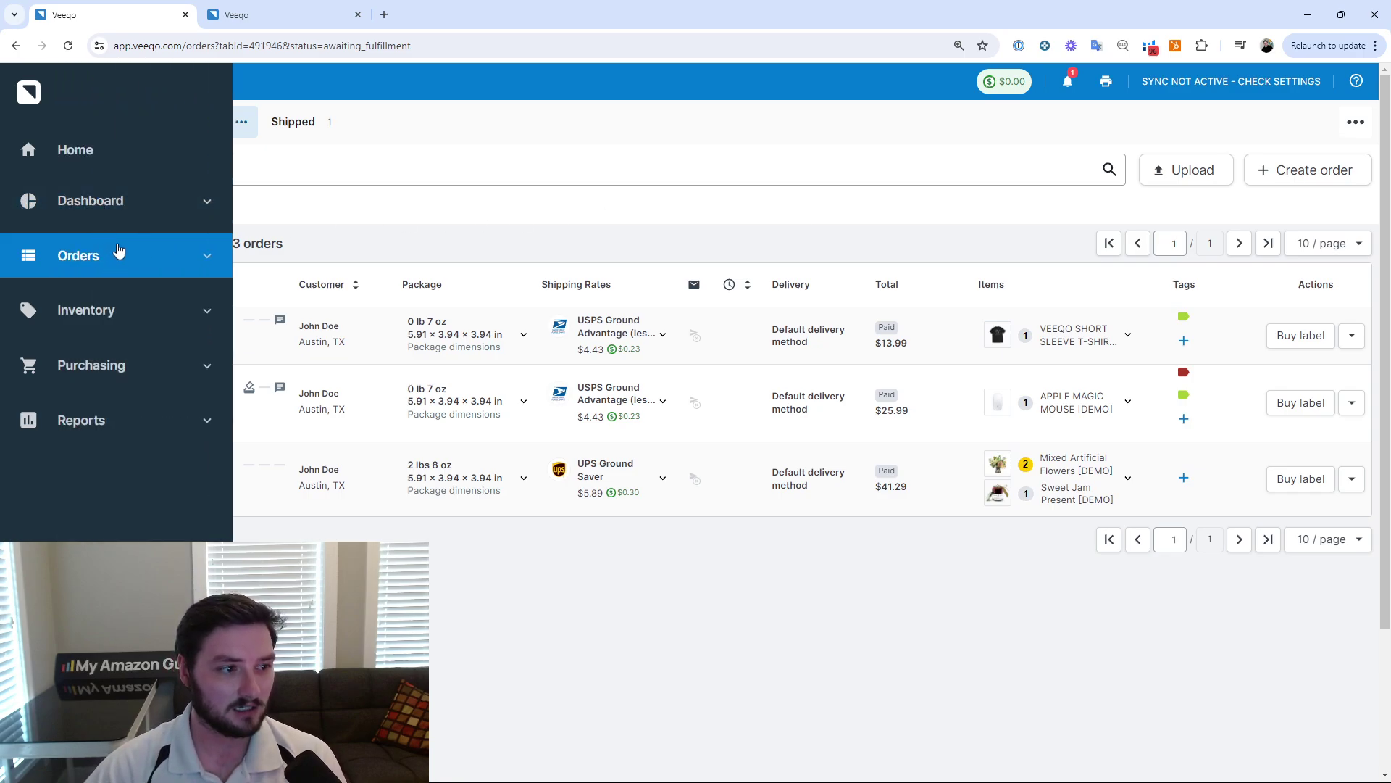
- Expand Orders in the sidebar and list its dashboards, including Tags Picking and Mobile Picking
{"action": "left_click", "coordinate": [119, 251]}
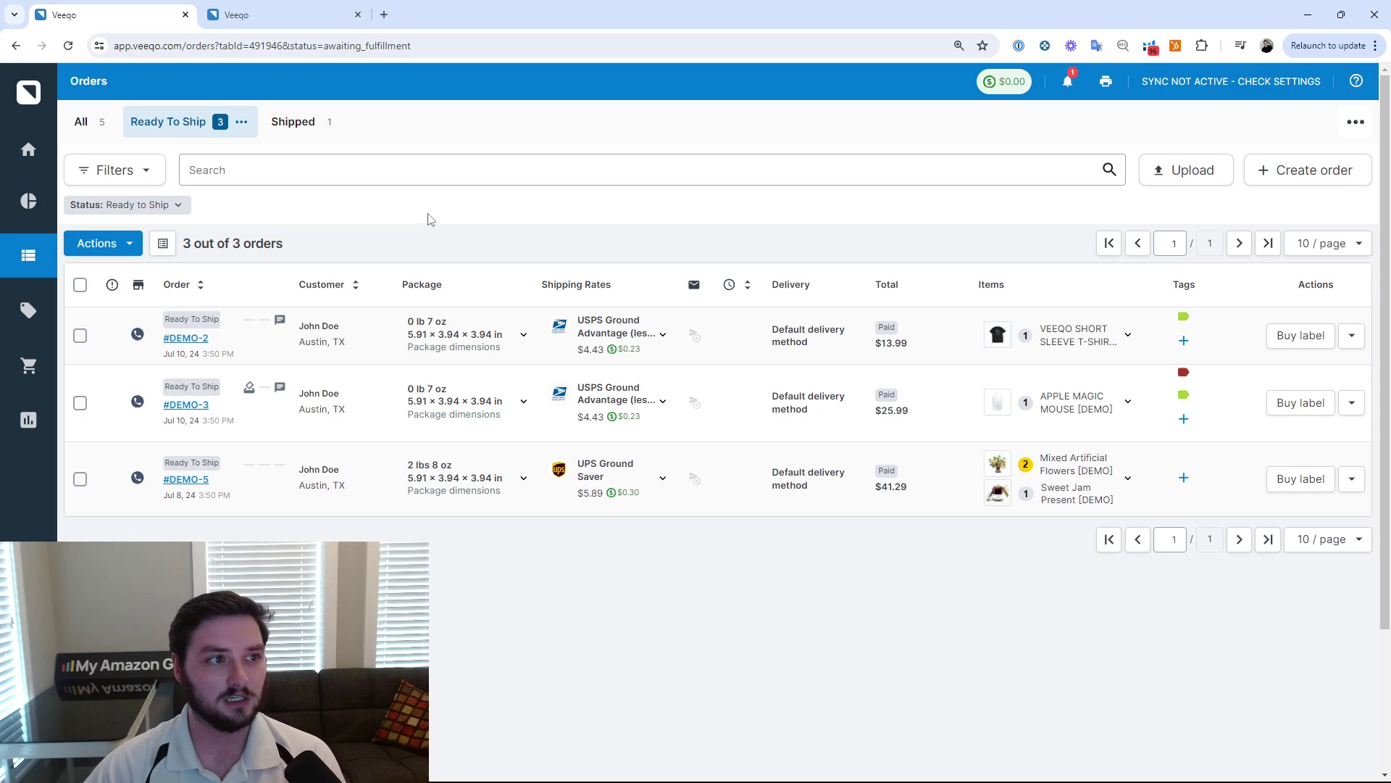
{"action": "left_click", "coordinate": [62, 210]}
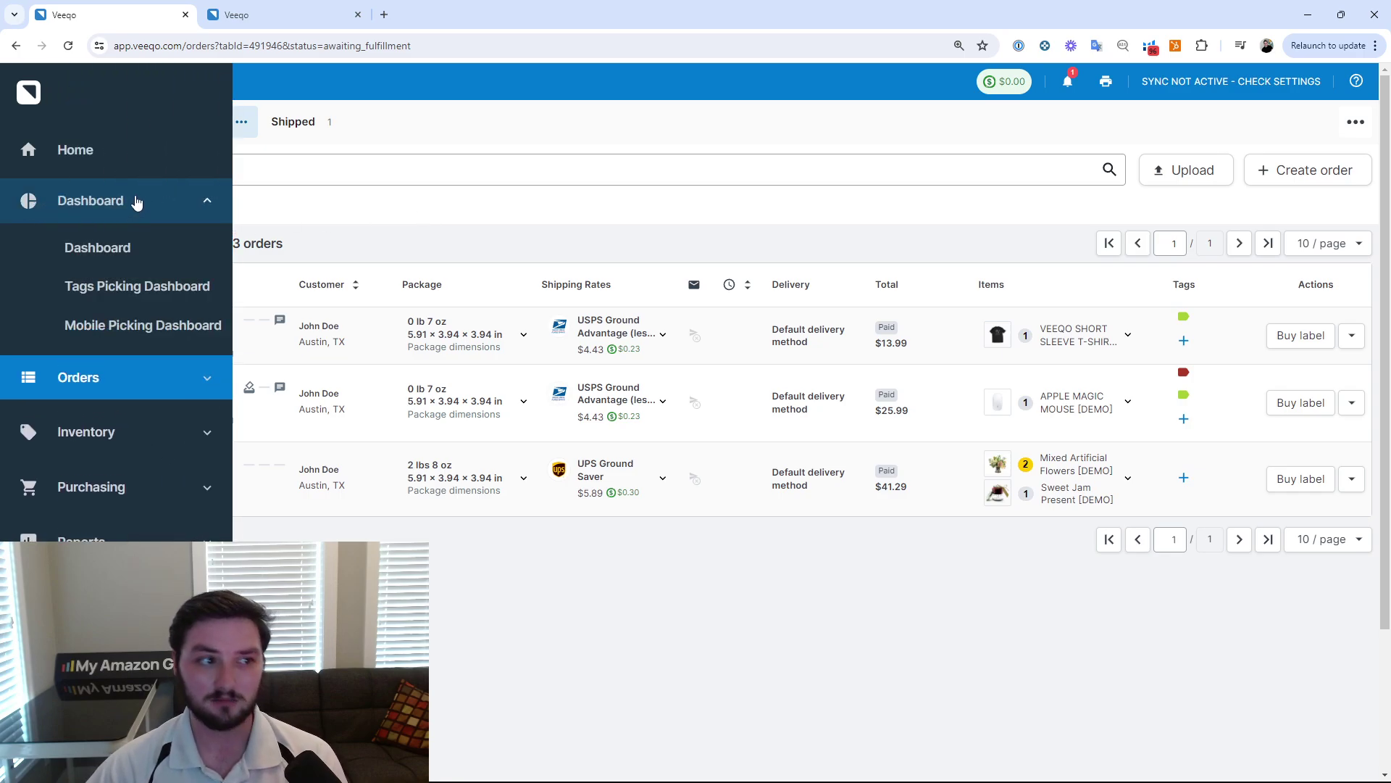